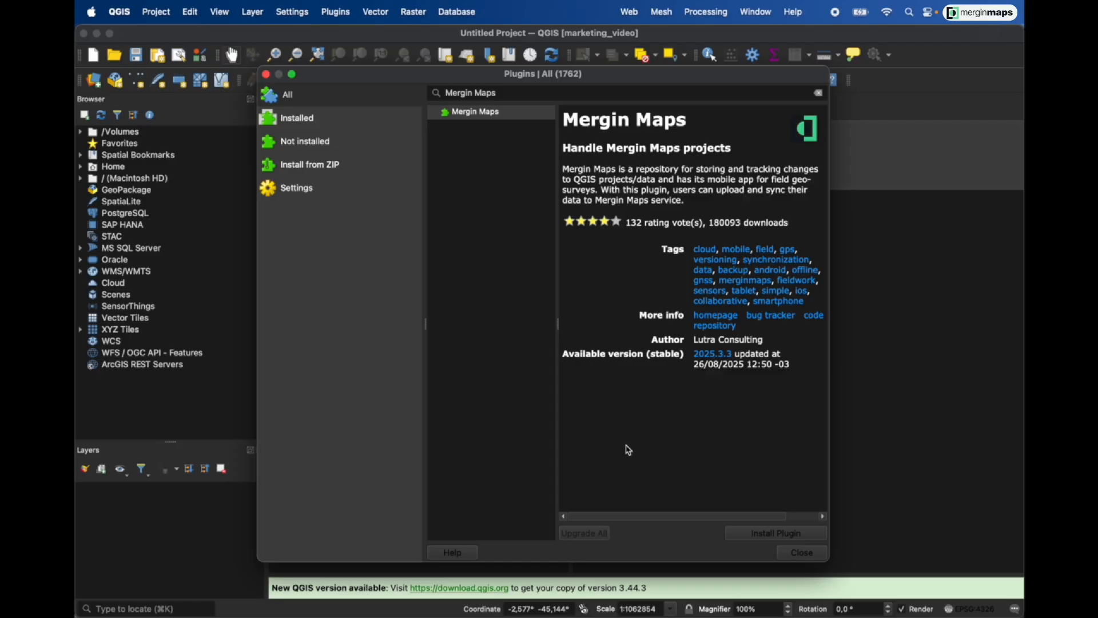
# Close the plugin manager and sign in to Mergin Maps with the credentials filled in.
pyautogui.click(801, 553)
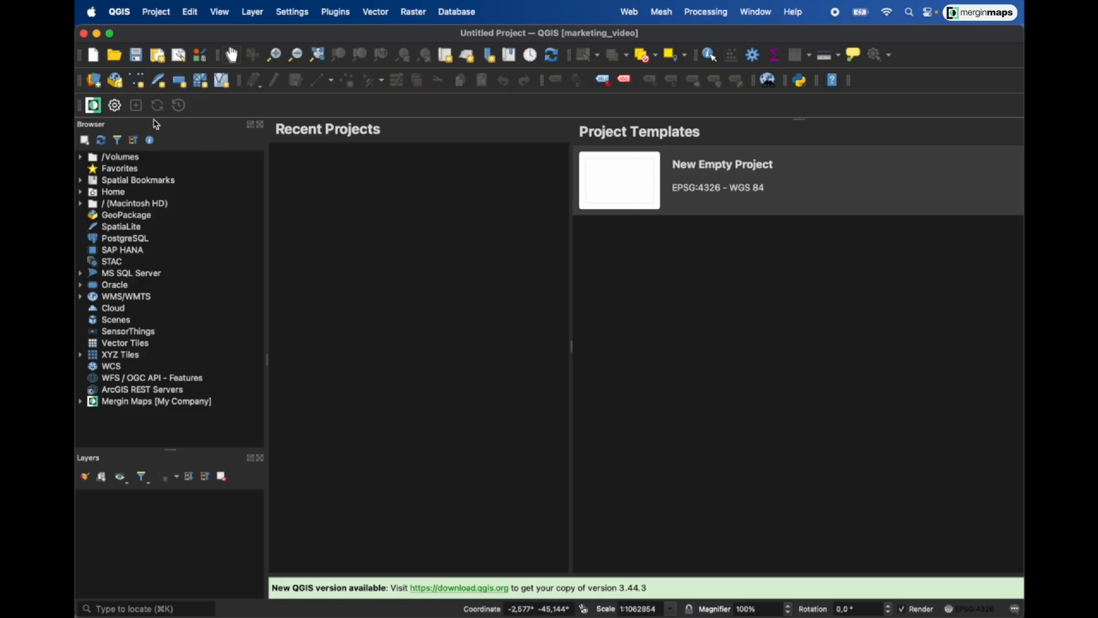
pyautogui.click(116, 106)
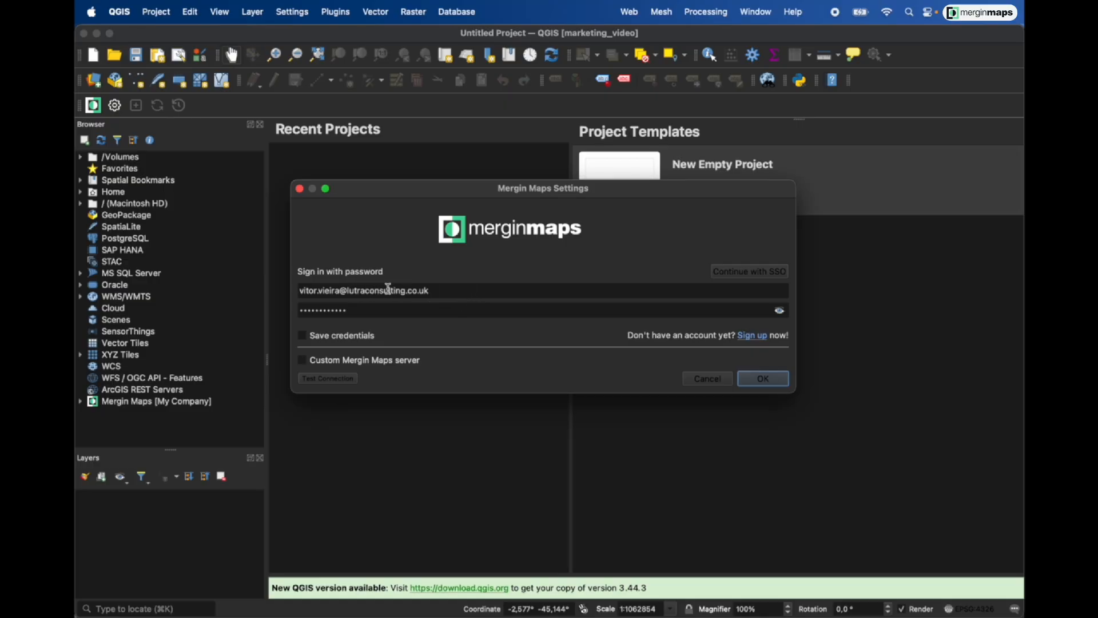
pyautogui.click(770, 382)
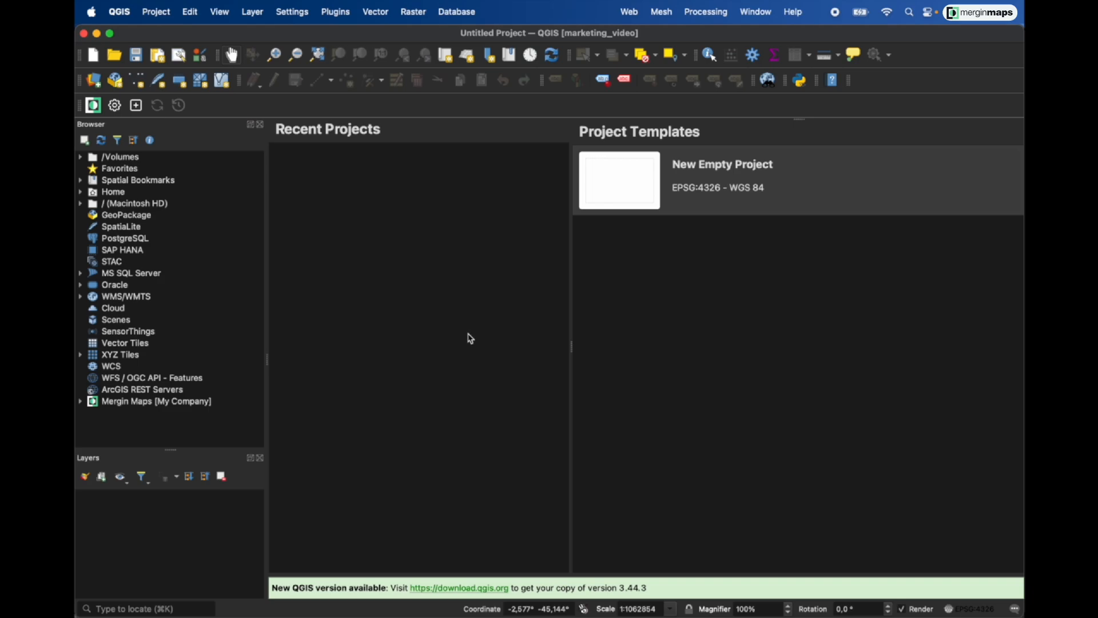
pyautogui.click(80, 403)
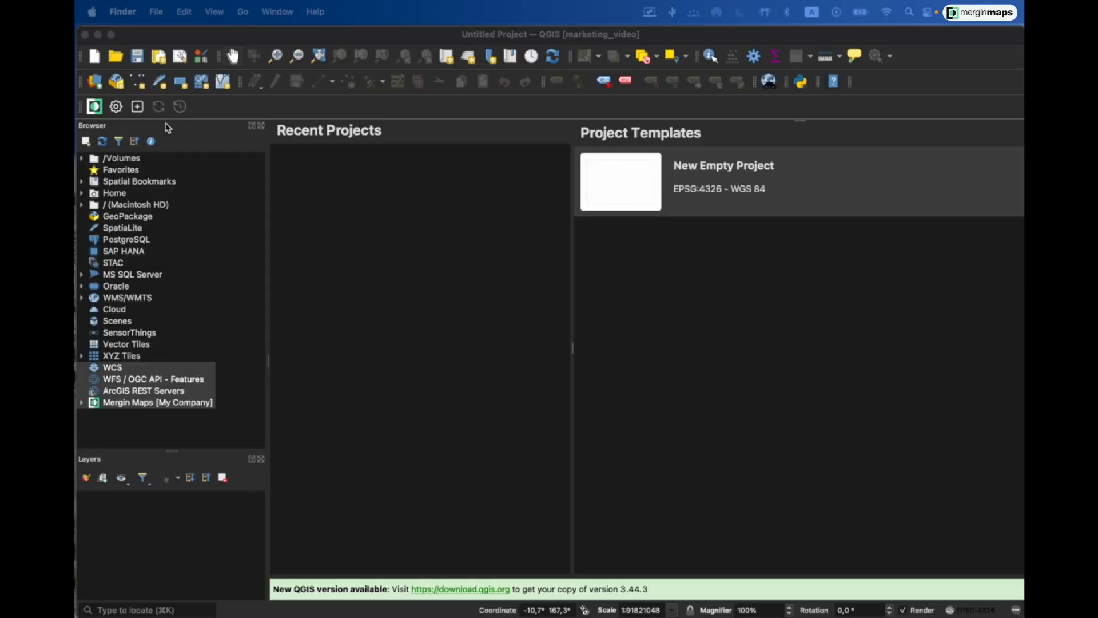
# Create a new basic QGIS project named Para_Farms_Brazil in the My Company workspace of Mergin Maps.
pyautogui.click(139, 110)
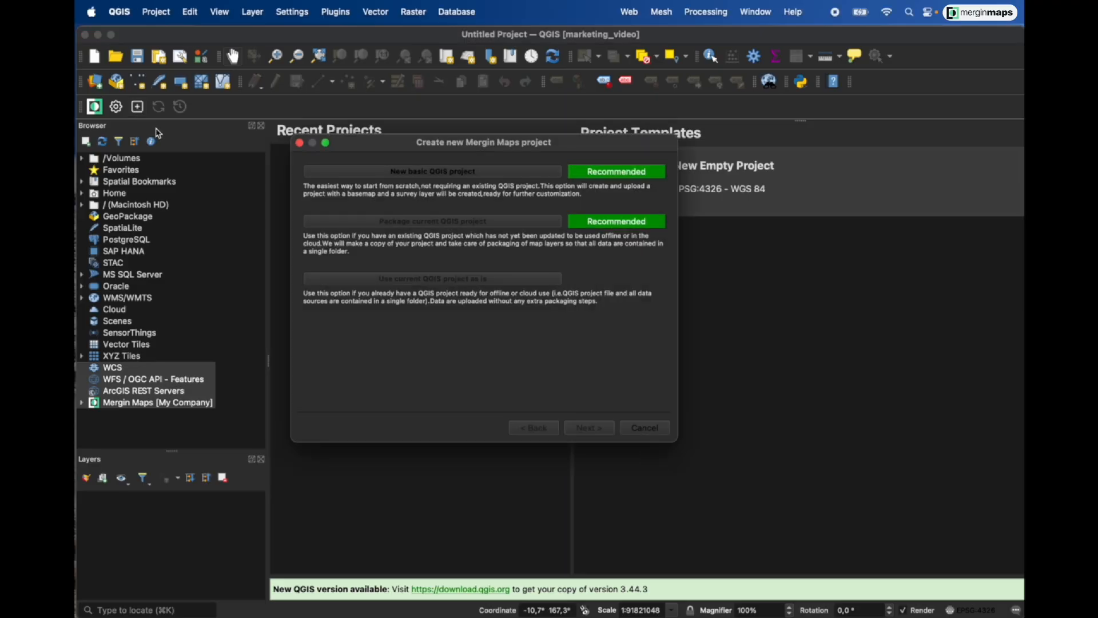
pyautogui.click(434, 172)
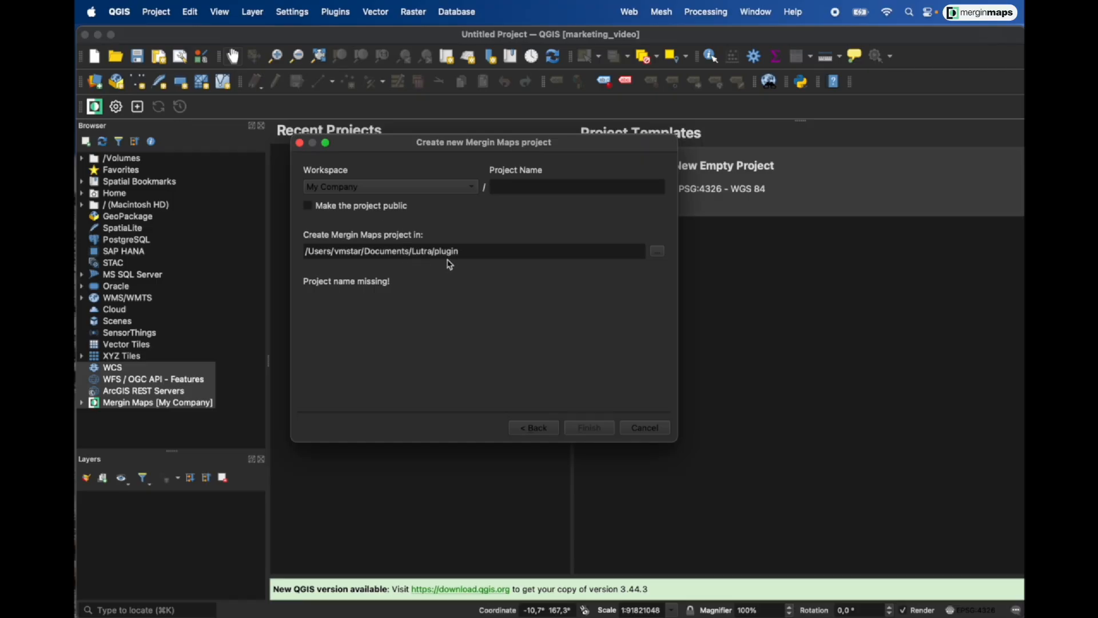
pyautogui.click(532, 187)
pyautogui.write('Para_Farms_Brazil')
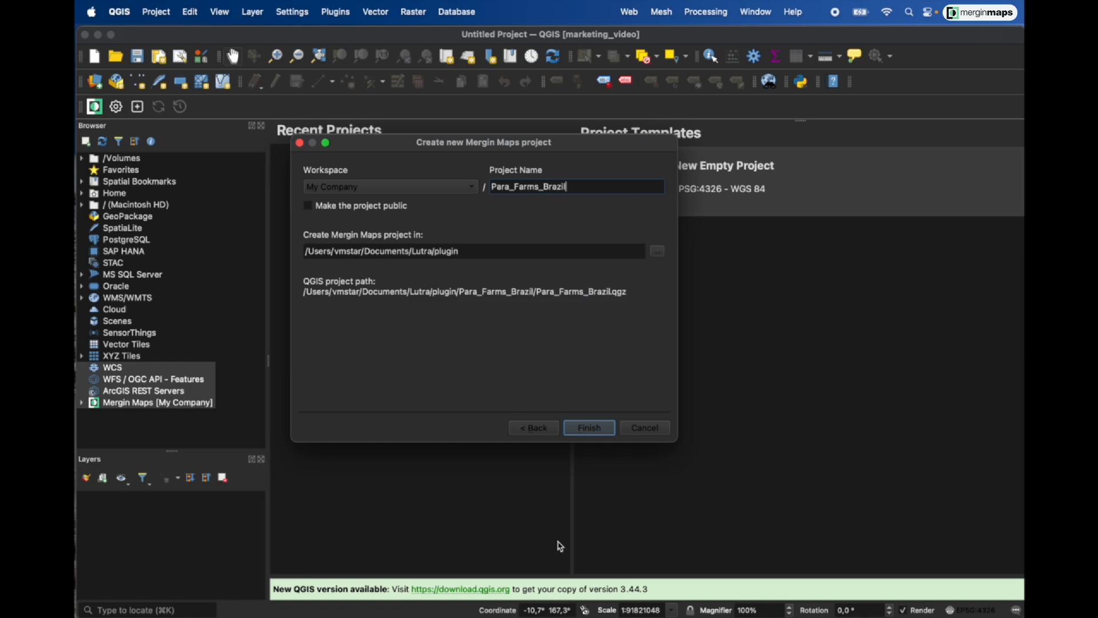
pyautogui.click(589, 430)
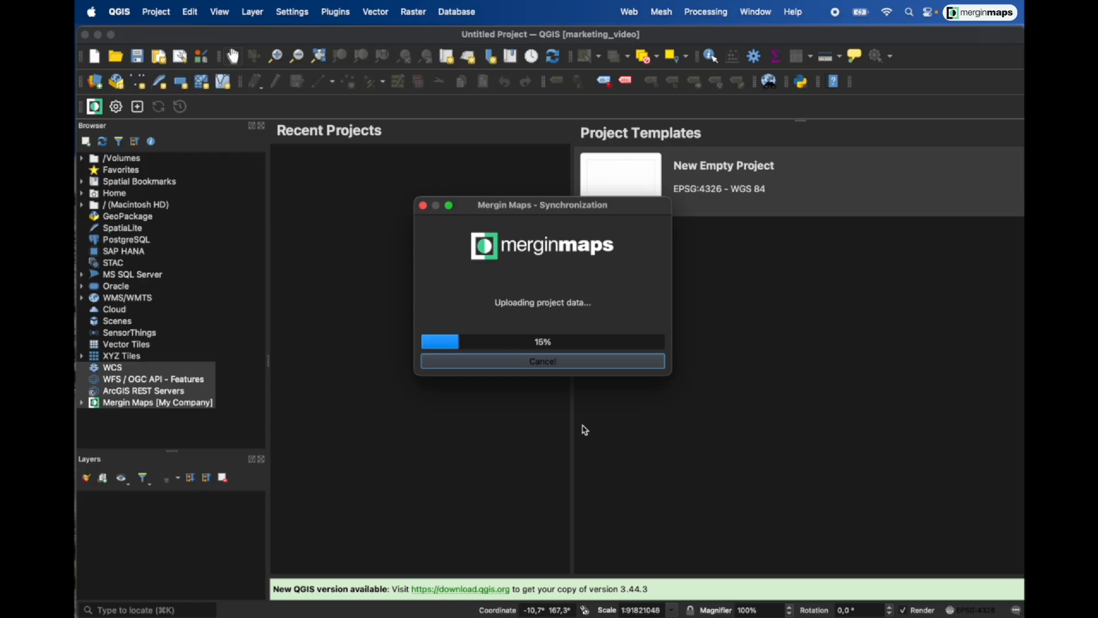
pyautogui.click(641, 314)
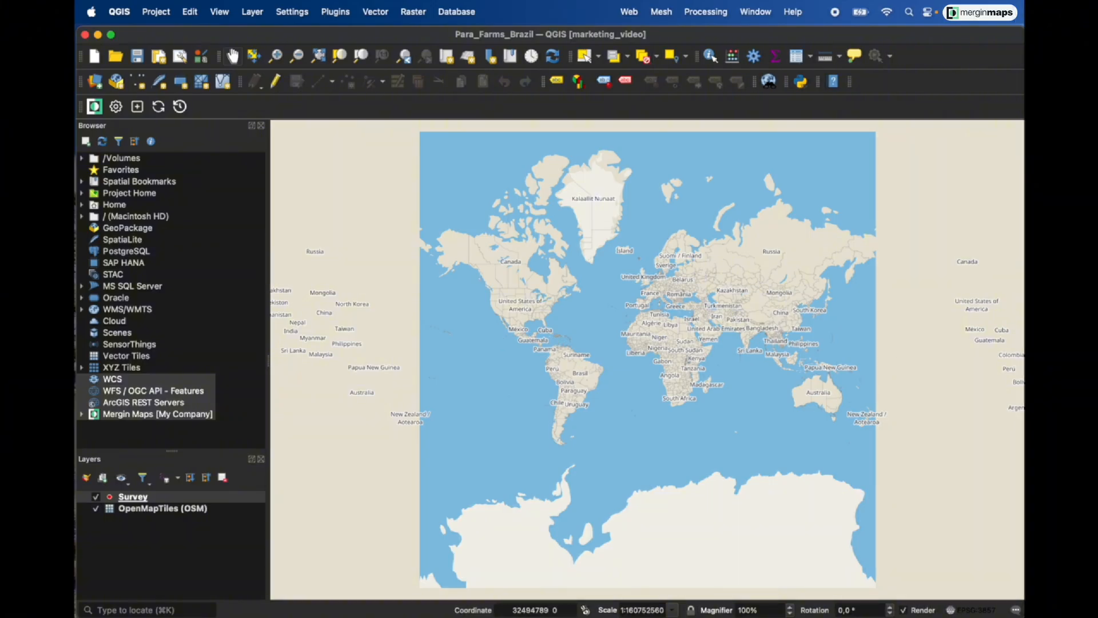
# Remove the Survey and OpenMapTiles (OSM) layers from the project.
pyautogui.click(196, 518)
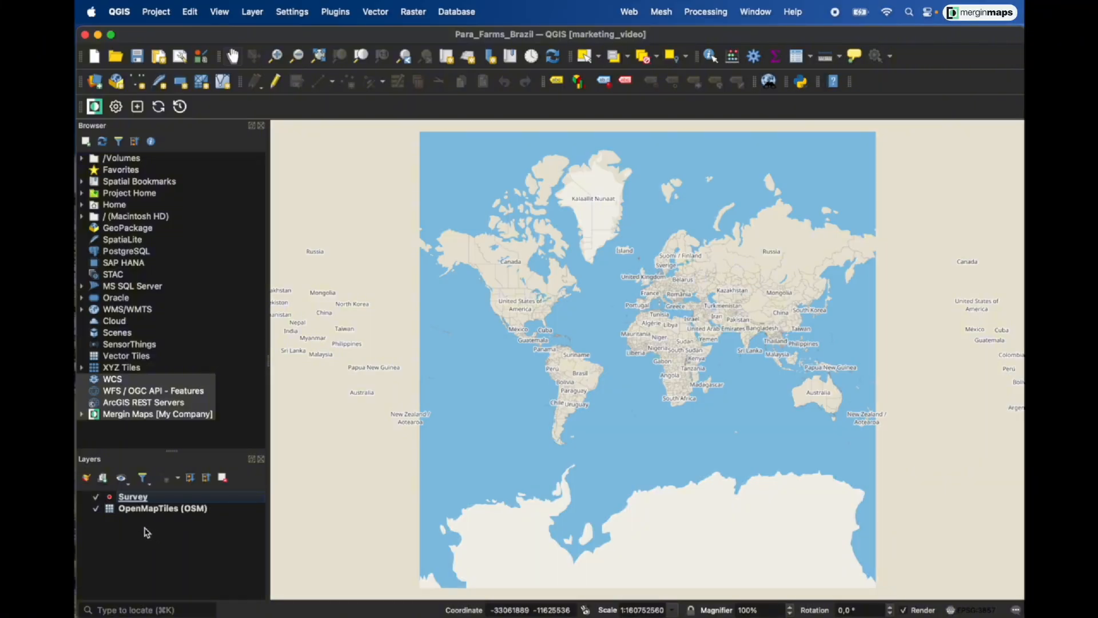
pyautogui.moveTo(143, 527); pyautogui.dragTo(140, 500)
pyautogui.rightClick(159, 509)
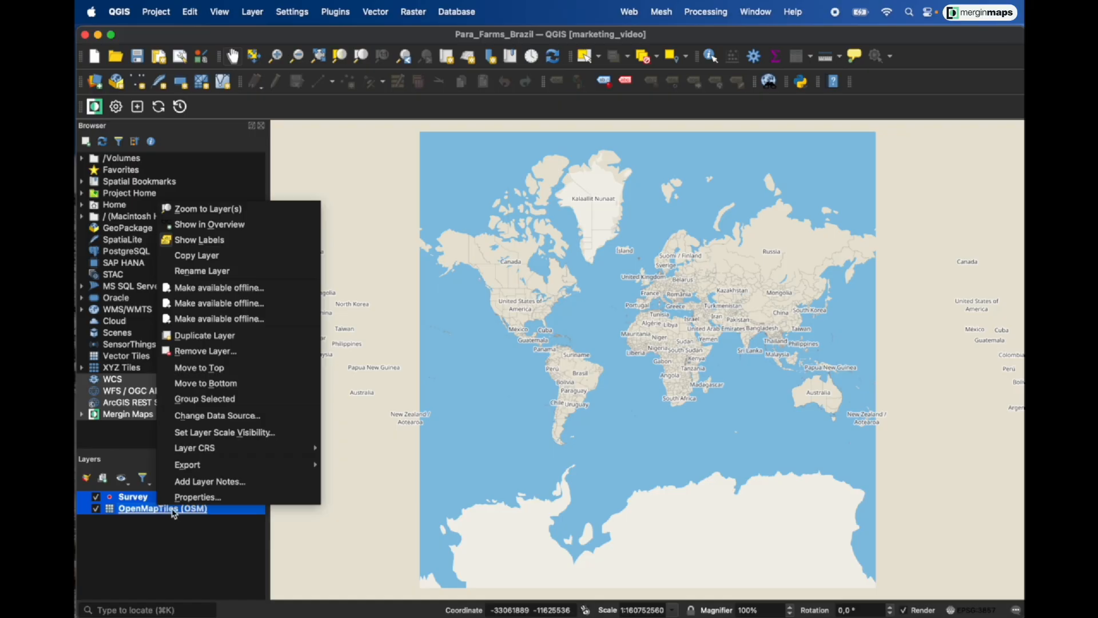
pyautogui.click(227, 351)
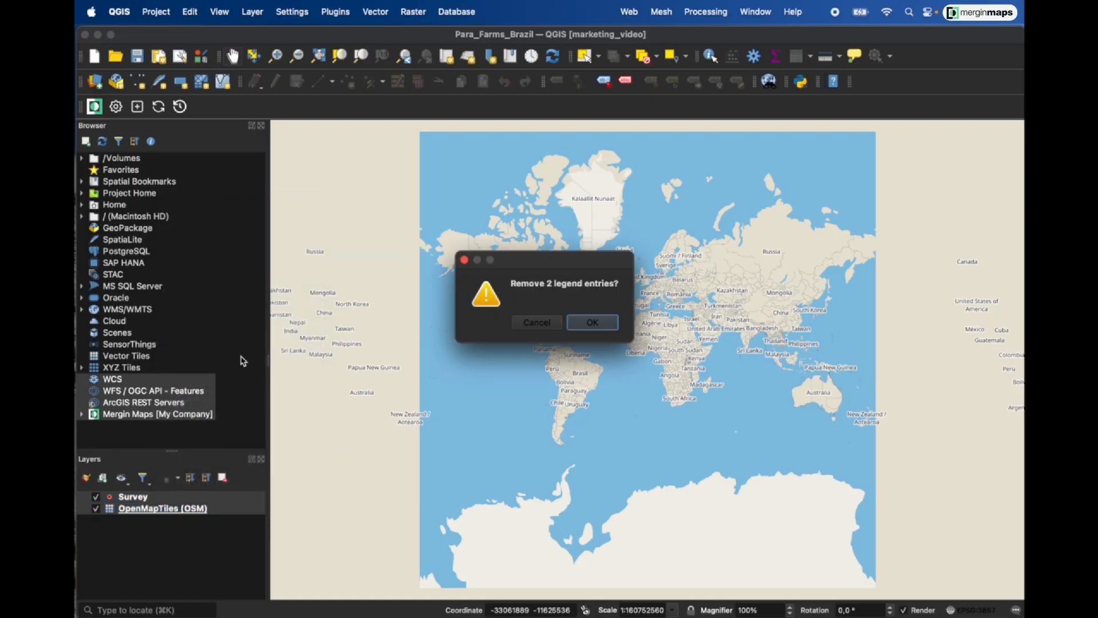
pyautogui.click(595, 323)
# Delete Survey_points.gpkg from the Para_Farms_Brazil folder in Finder and return to the QGIS project.
pyautogui.moveTo(1023, 176); pyautogui.dragTo(355, 101)
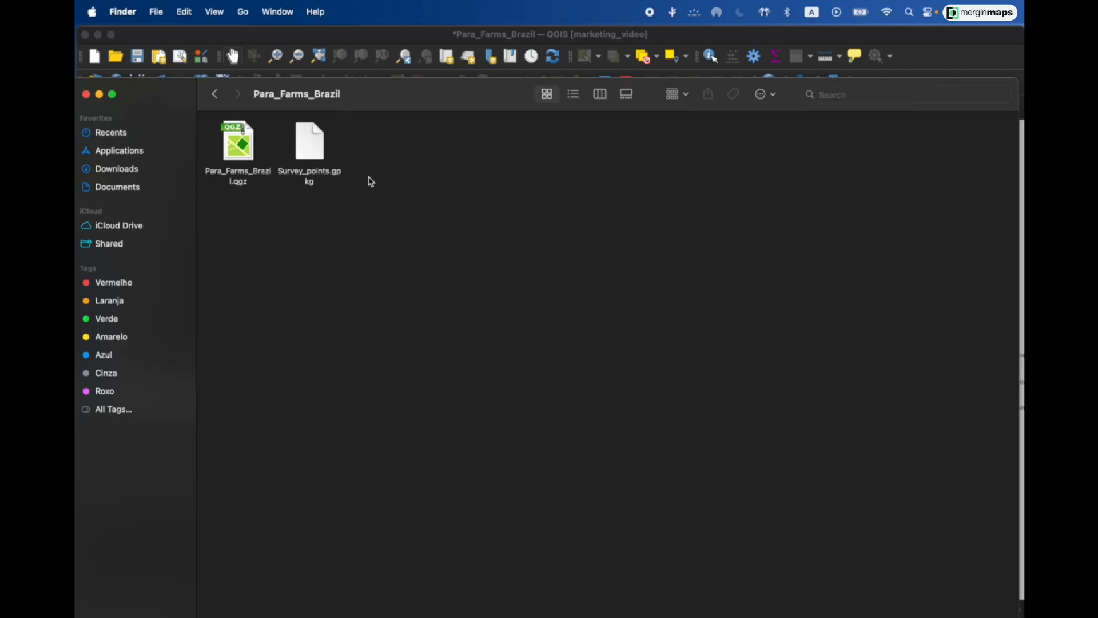
pyautogui.click(320, 164)
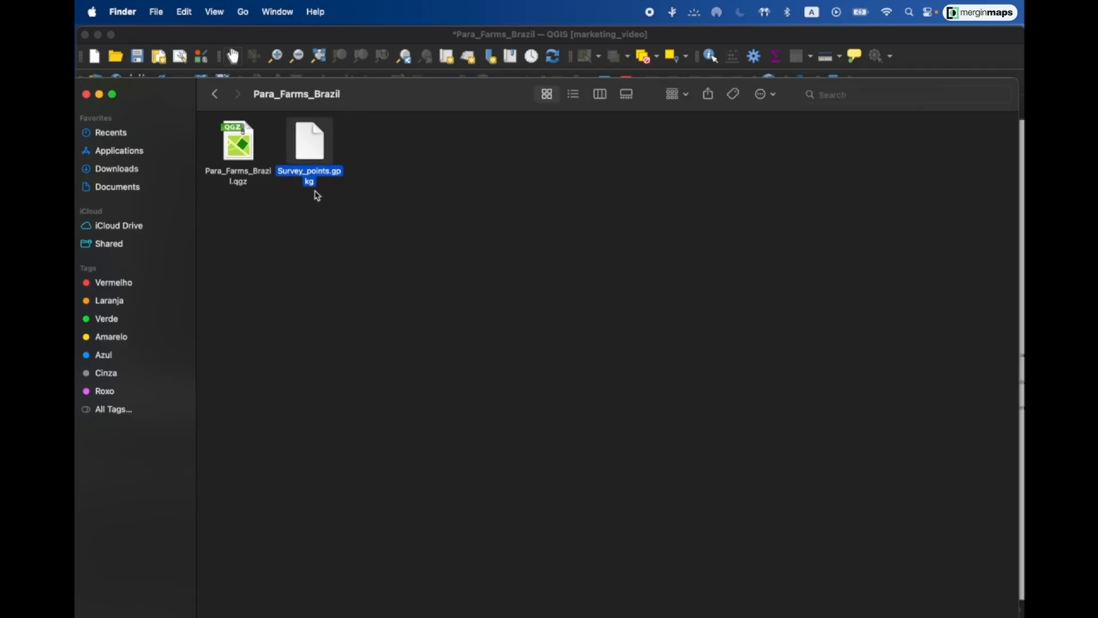
pyautogui.rightClick(316, 175)
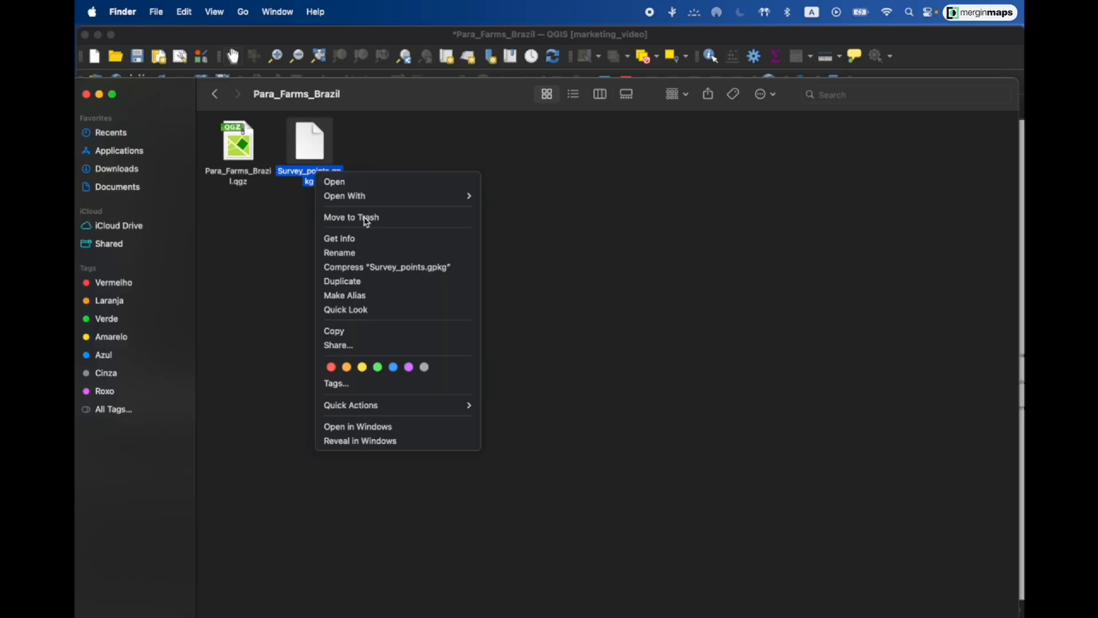
pyautogui.click(368, 217)
pyautogui.moveTo(347, 100); pyautogui.dragTo(1023, 120)
pyautogui.moveTo(656, 328); pyautogui.dragTo(647, 330)
pyautogui.scroll(-1, 647, 335)
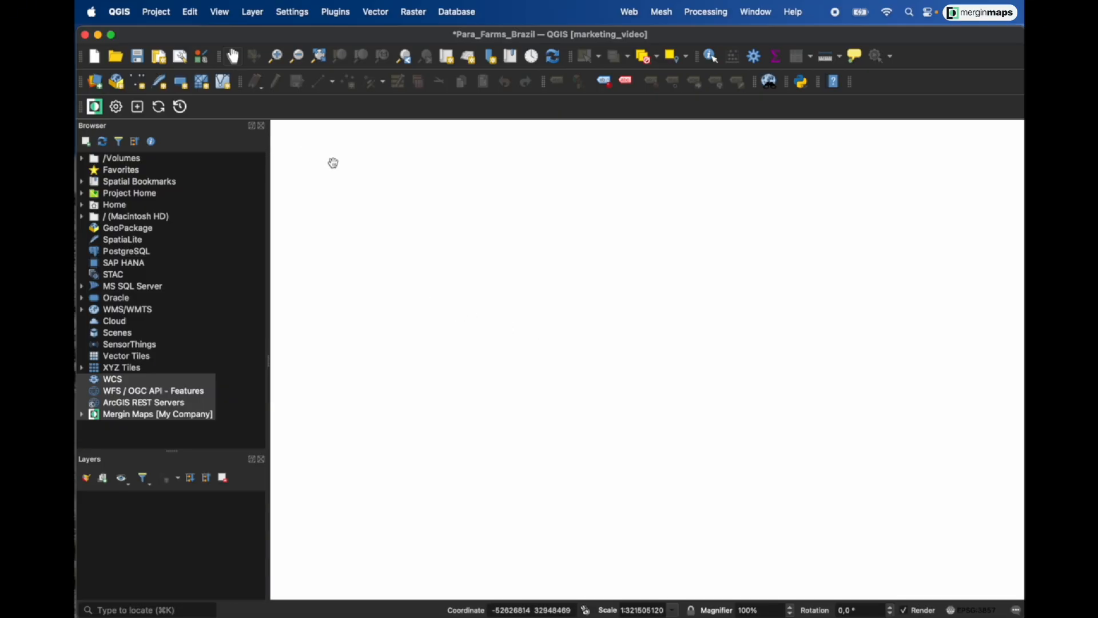
# Set the project coordinate reference system to EPSG:4326 - WGS 84.
pyautogui.click(156, 16)
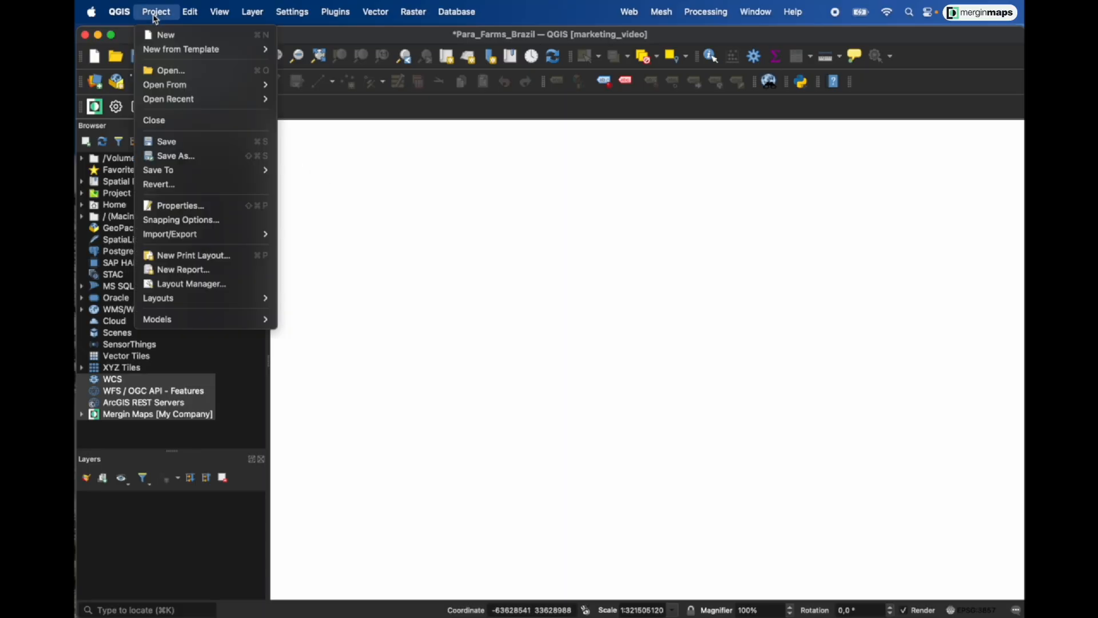
pyautogui.click(173, 209)
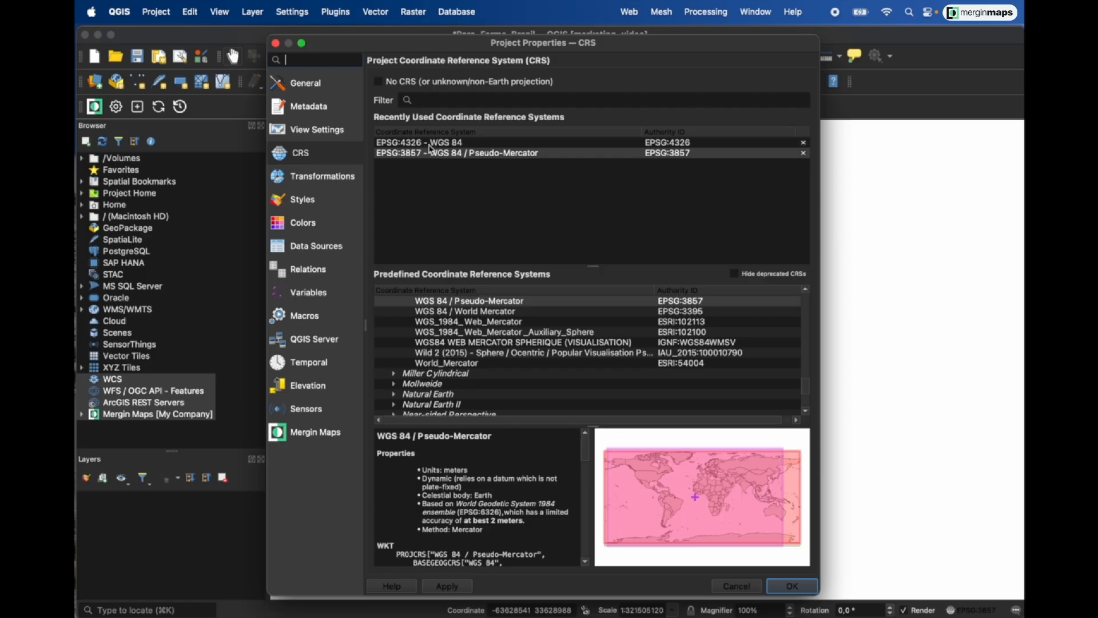
pyautogui.click(429, 142)
pyautogui.click(441, 101)
pyautogui.write('4')
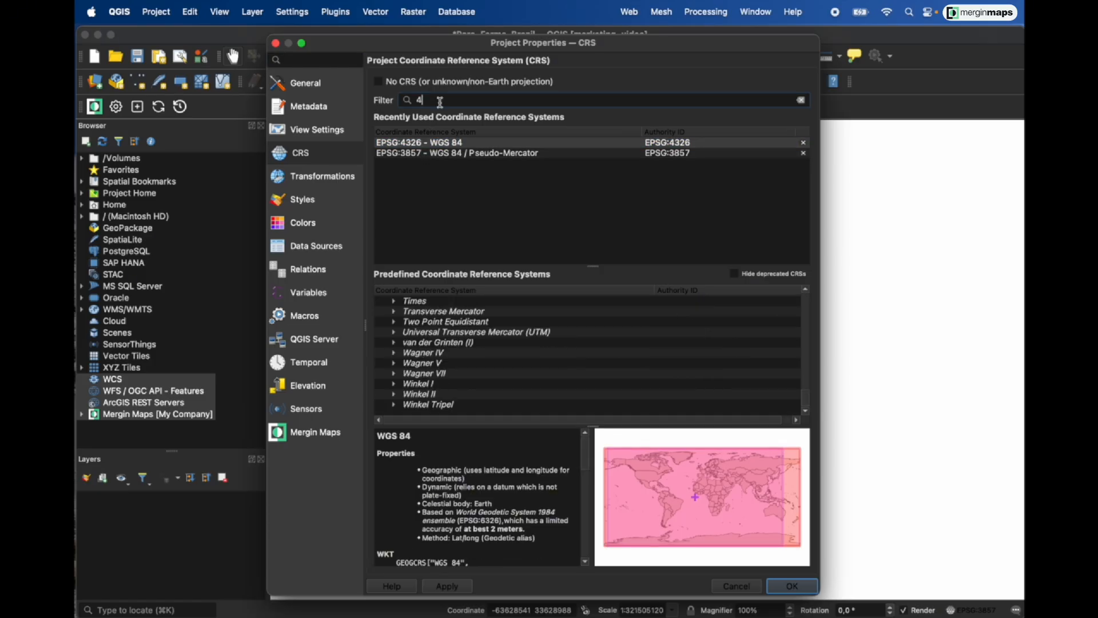
pyautogui.write('326')
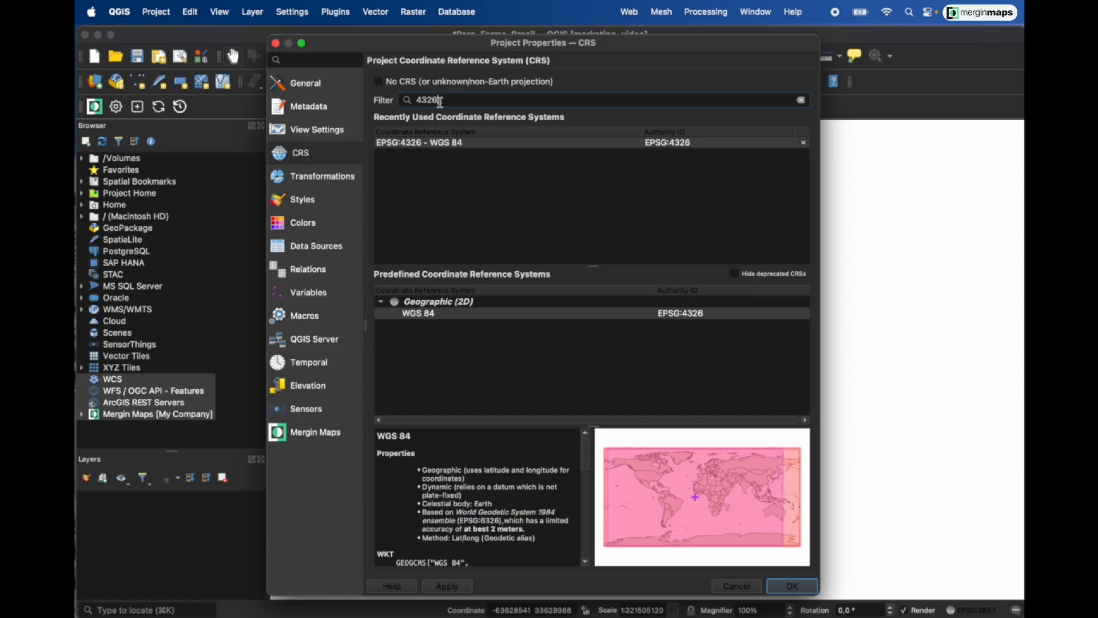
pyautogui.click(449, 170)
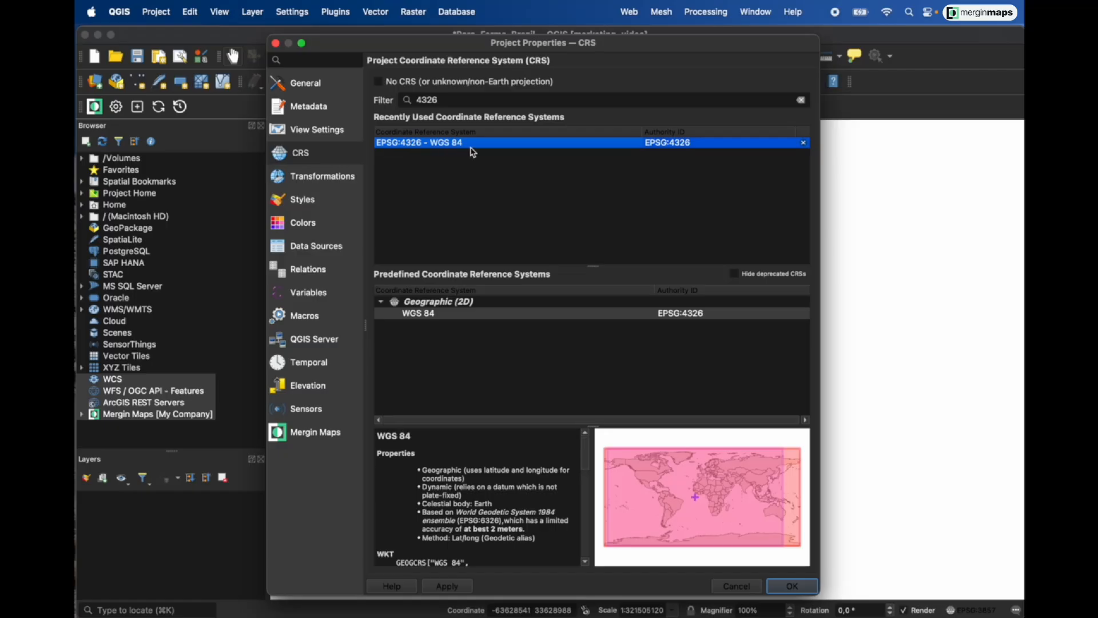
pyautogui.click(430, 315)
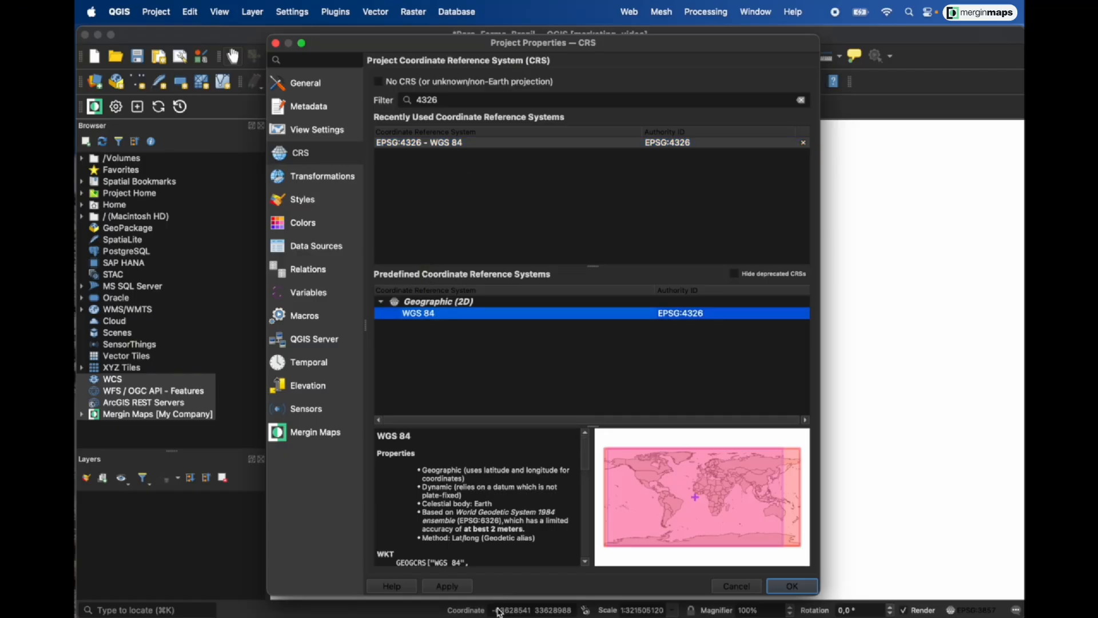
pyautogui.click(457, 586)
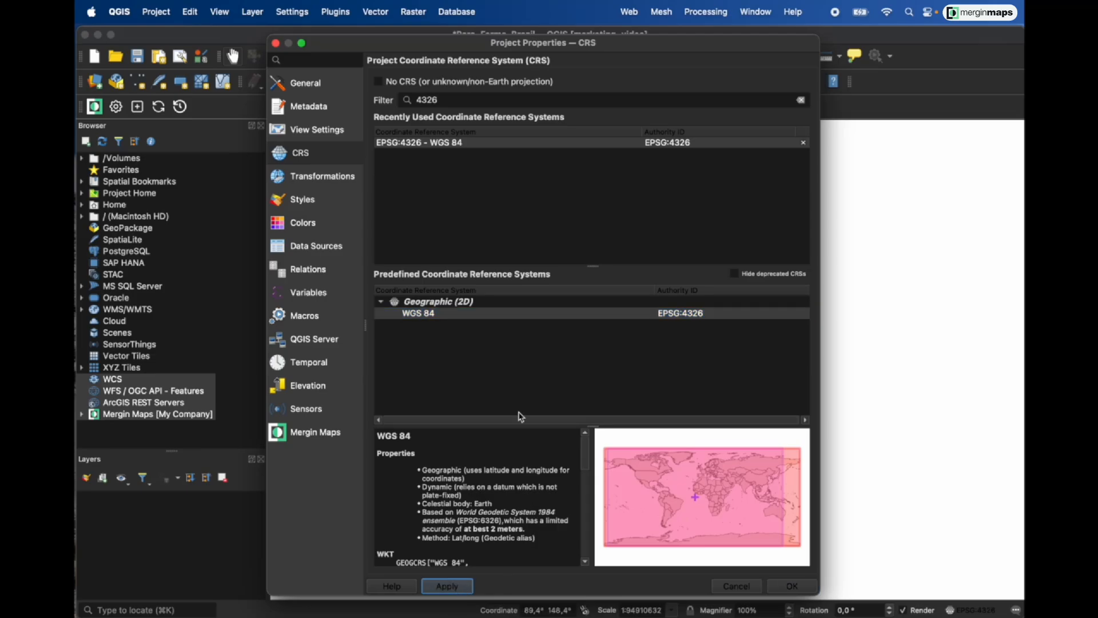
pyautogui.click(792, 587)
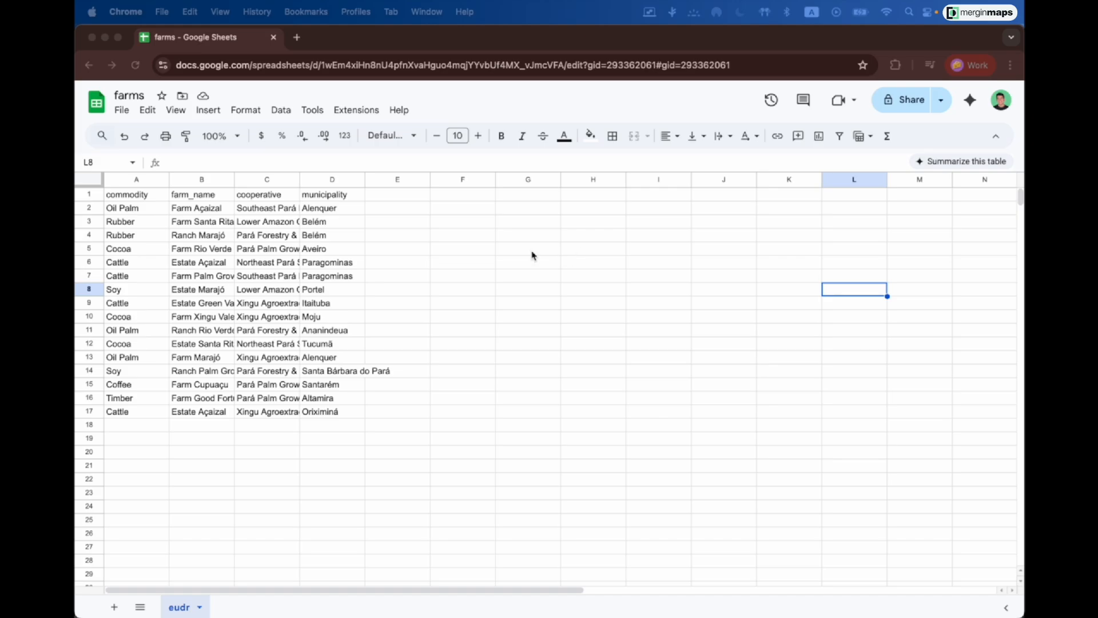
# Download the farms spreadsheet from Google Sheets as Comma Separated Values (.csv).
pyautogui.click(122, 111)
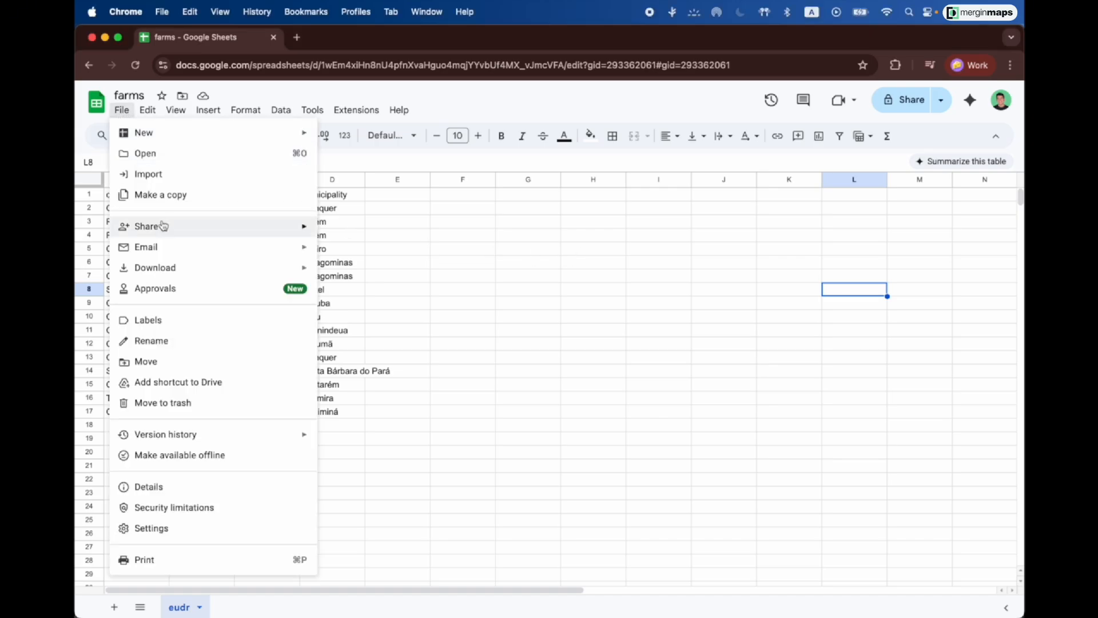
pyautogui.moveTo(212, 270)
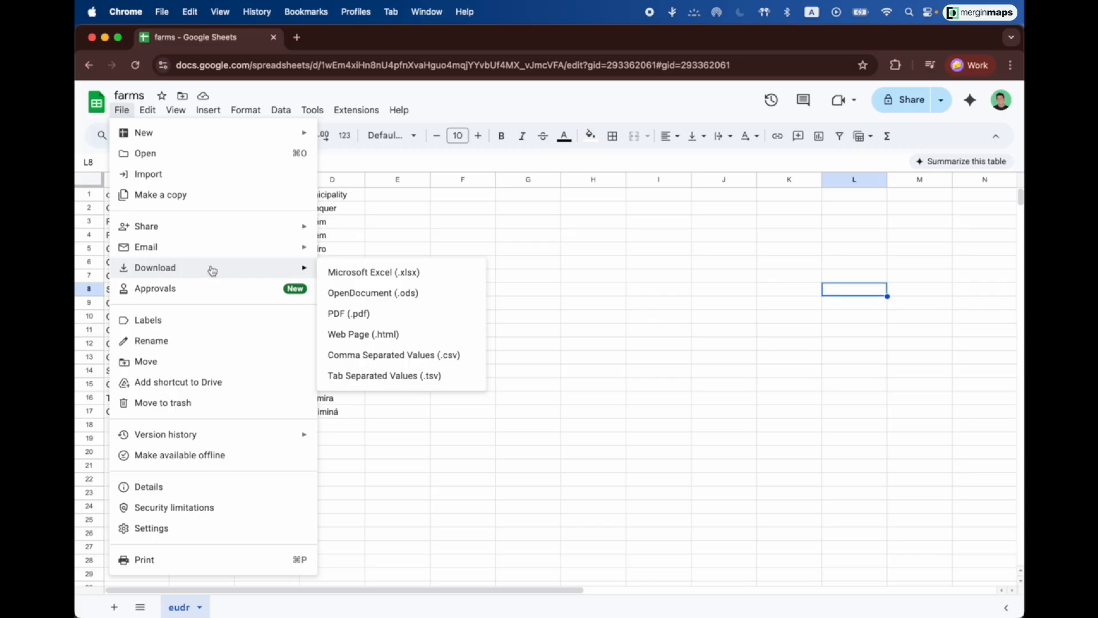
pyautogui.click(416, 360)
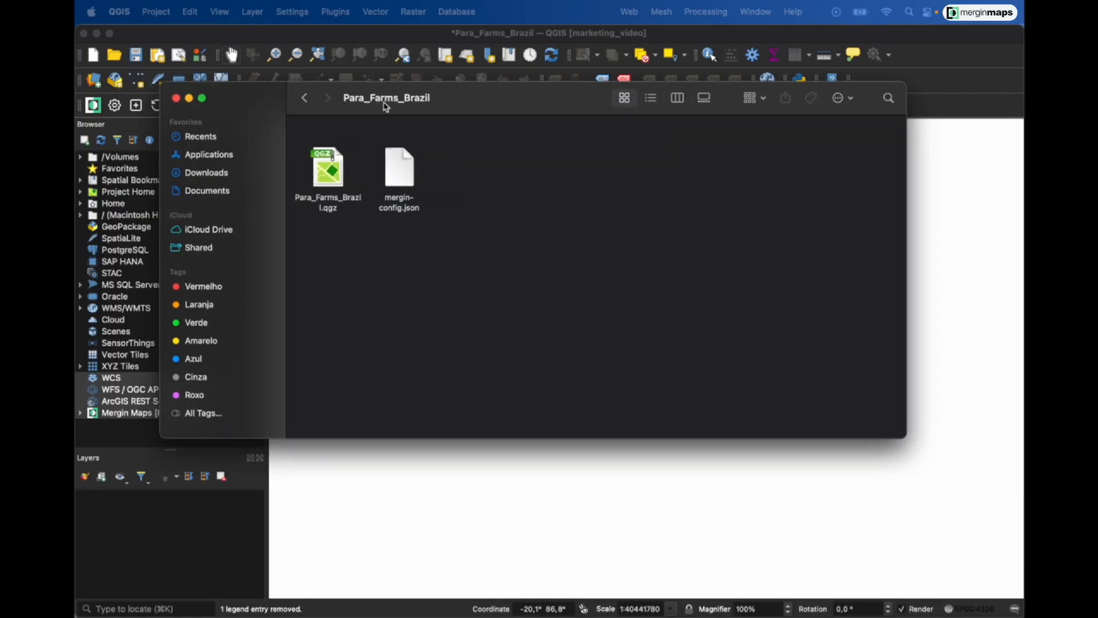
# Place the downloaded farms - eudr.csv in the Para_Farms_Brazil folder and rename it Farms_Data.csv.
pyautogui.moveTo(964, 75); pyautogui.dragTo(480, 199)
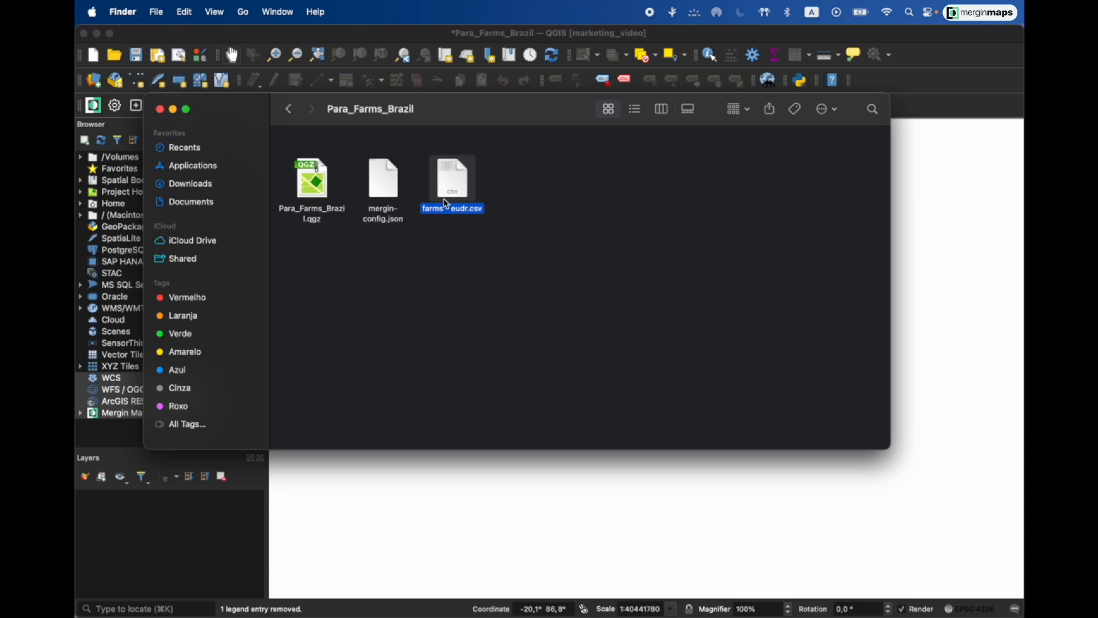
pyautogui.rightClick(448, 204)
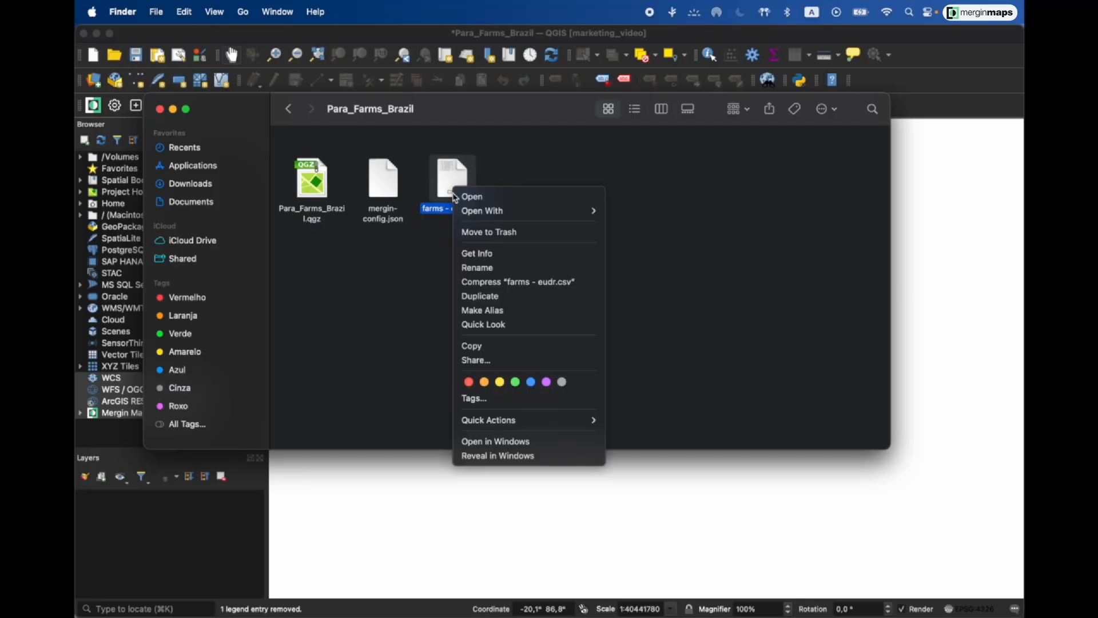
pyautogui.click(475, 267)
pyautogui.write('Farms_Data')
pyautogui.click(498, 263)
# Add Farms_Data.csv to the QGIS project as a layer and open its attribute table.
pyautogui.moveTo(459, 203); pyautogui.dragTo(153, 532)
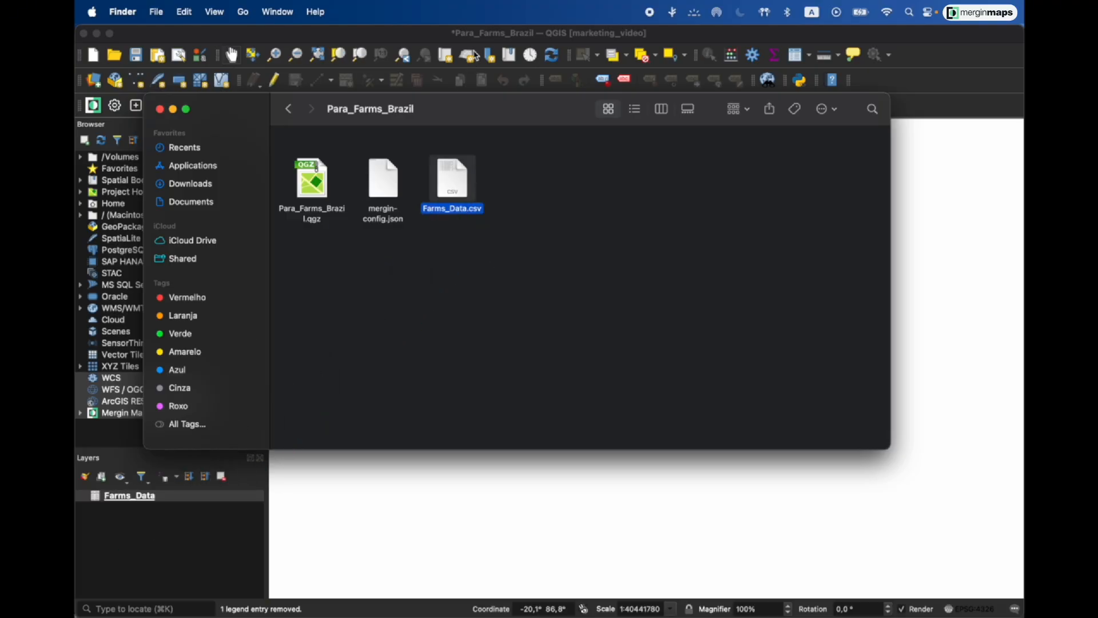
pyautogui.moveTo(397, 116); pyautogui.dragTo(1087, 142)
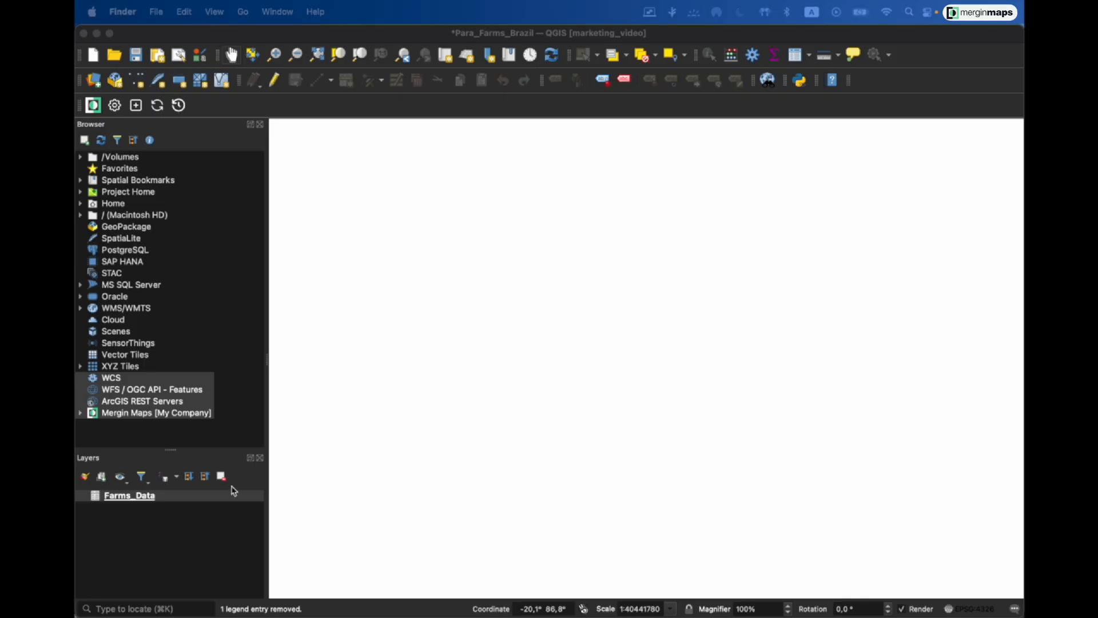
pyautogui.rightClick(140, 496)
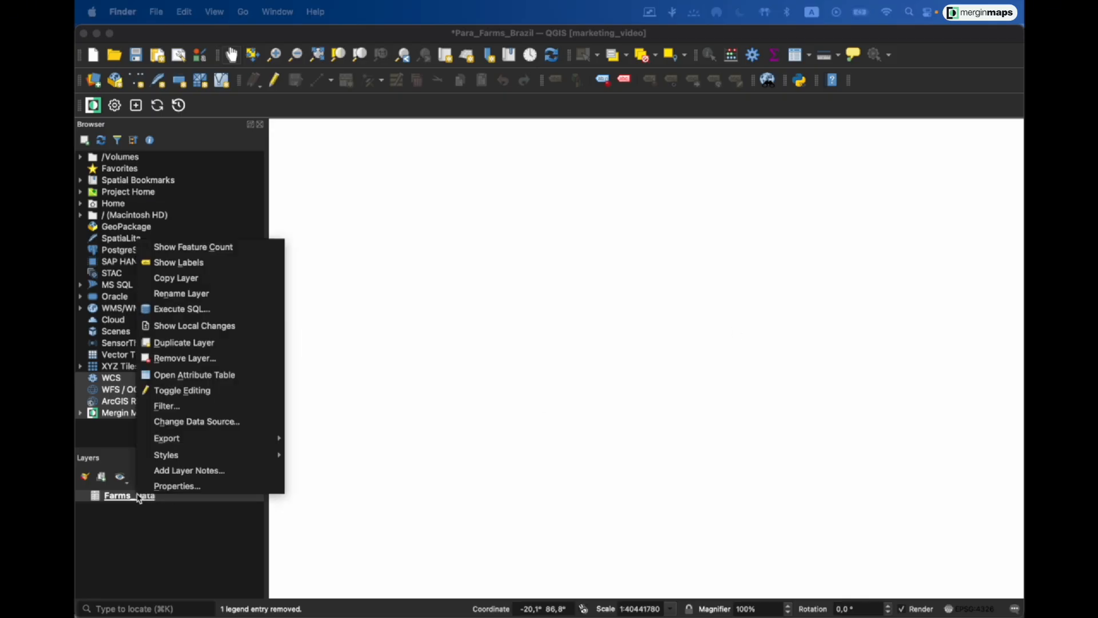
pyautogui.click(207, 376)
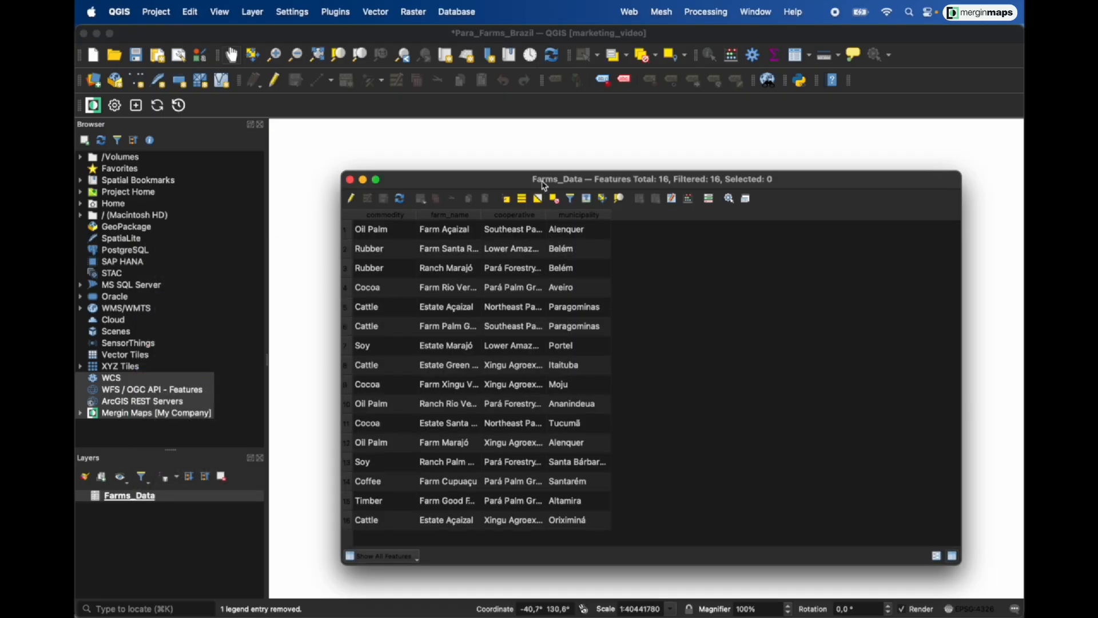
pyautogui.moveTo(538, 181); pyautogui.dragTo(519, 148)
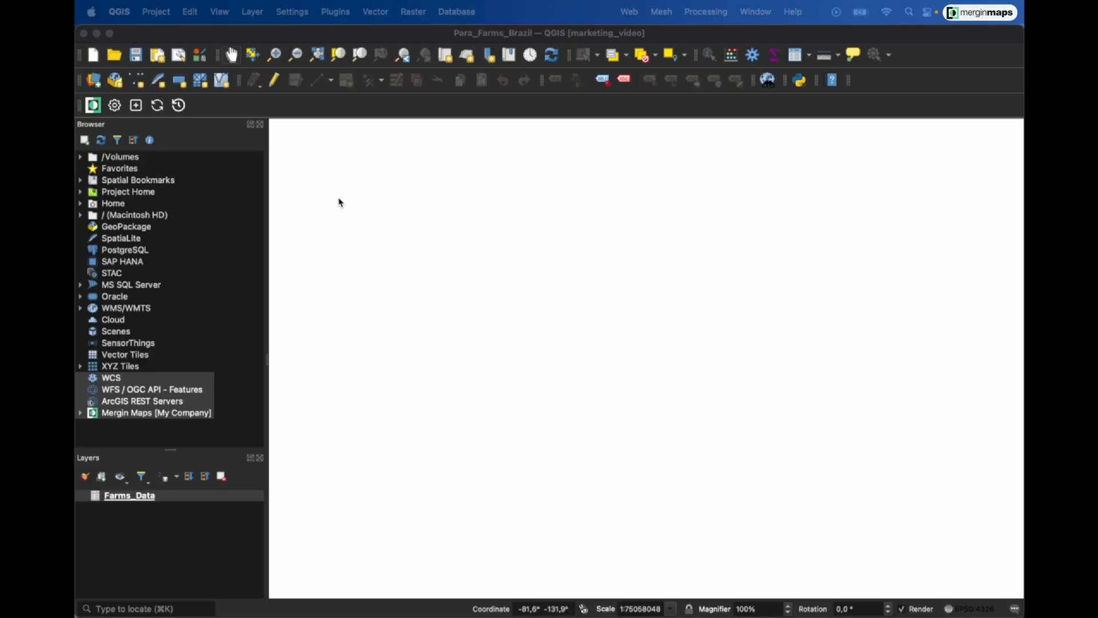
# Start a new GeoPackage layer stored as eudr.gpkg in the Para_Farms_Brazil folder, with the table name Farms.
pyautogui.click(254, 14)
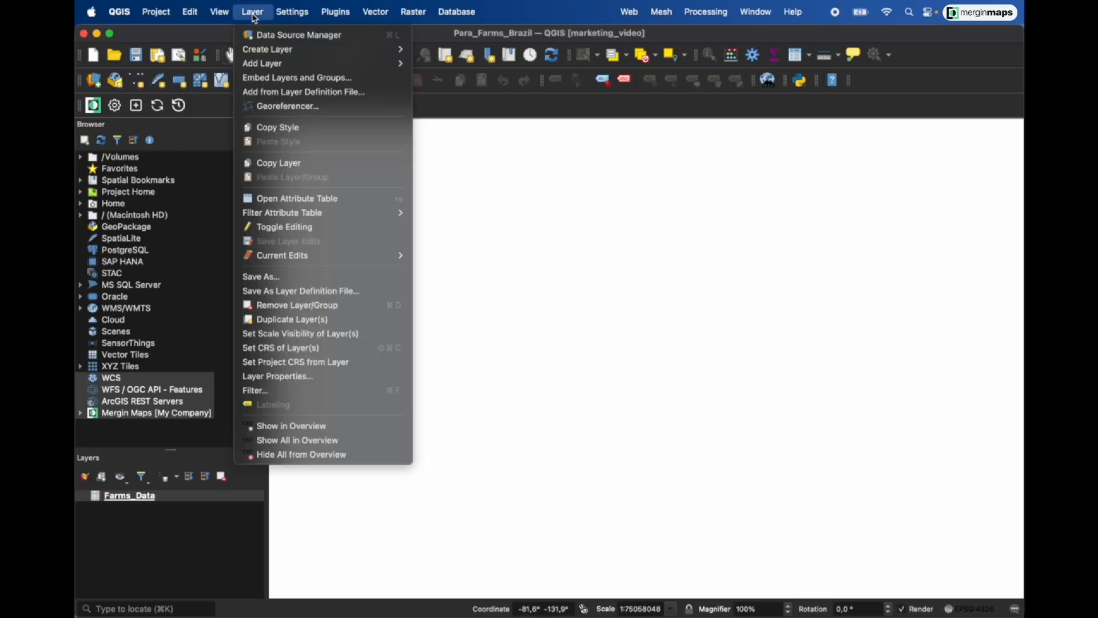
pyautogui.moveTo(263, 50)
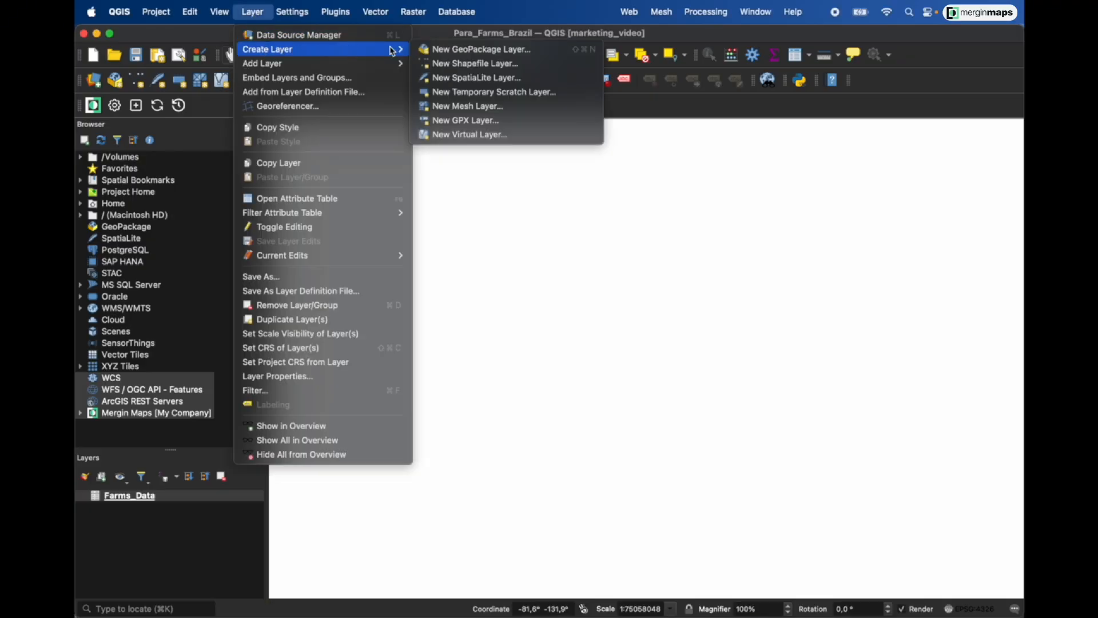
pyautogui.click(433, 52)
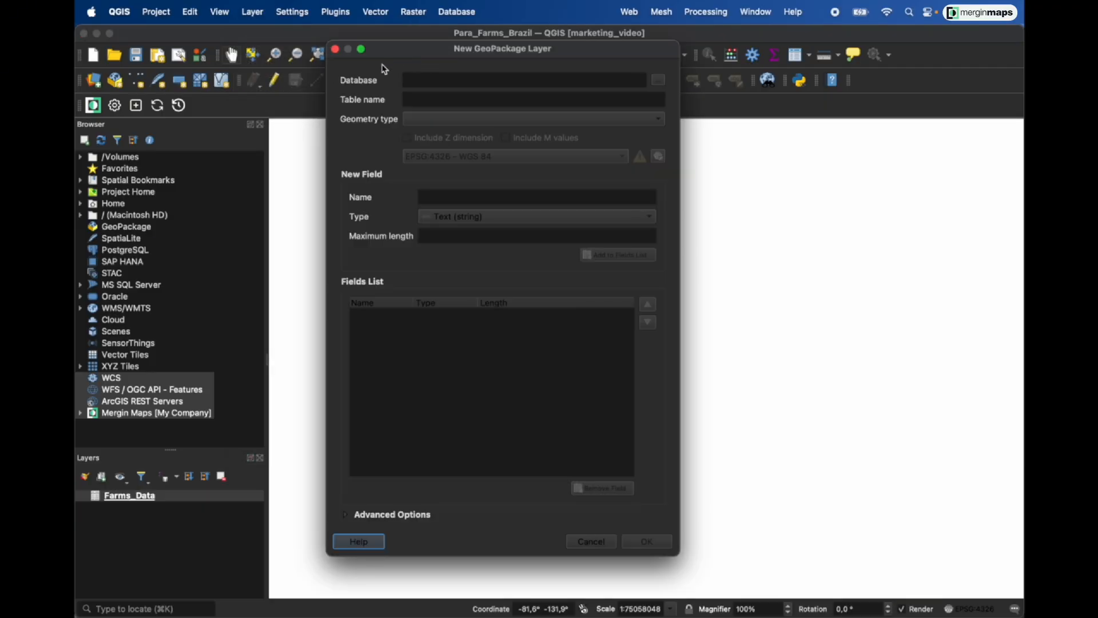
pyautogui.click(612, 80)
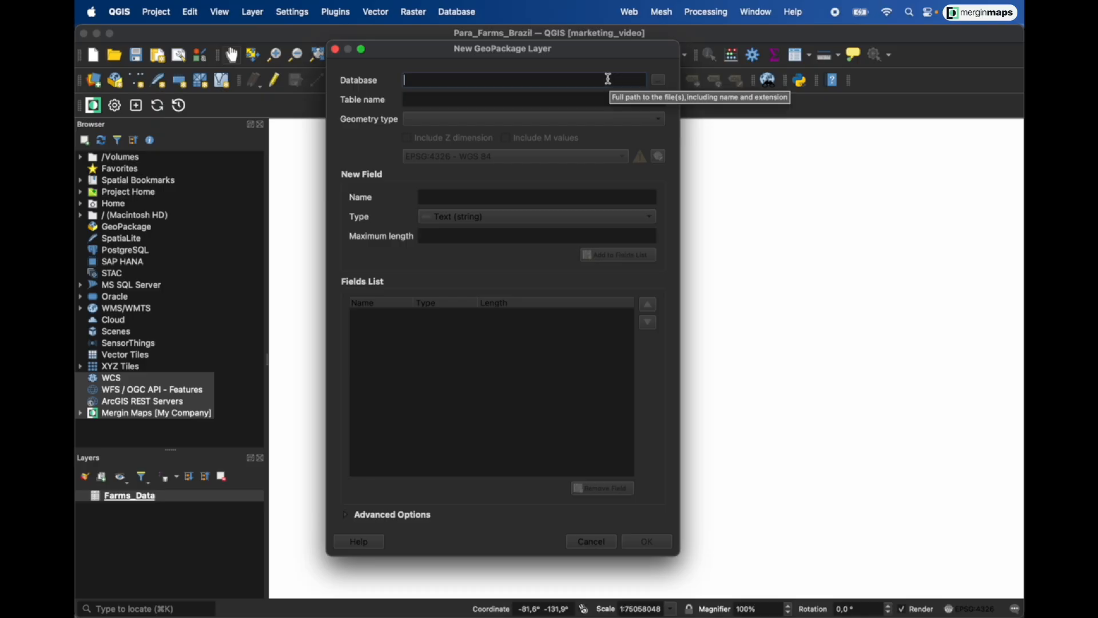
pyautogui.write('/Users/vmstar/Documents/Lutra/plugin/Para_Farms_Brazil/')
pyautogui.write('eudr.gpkg')
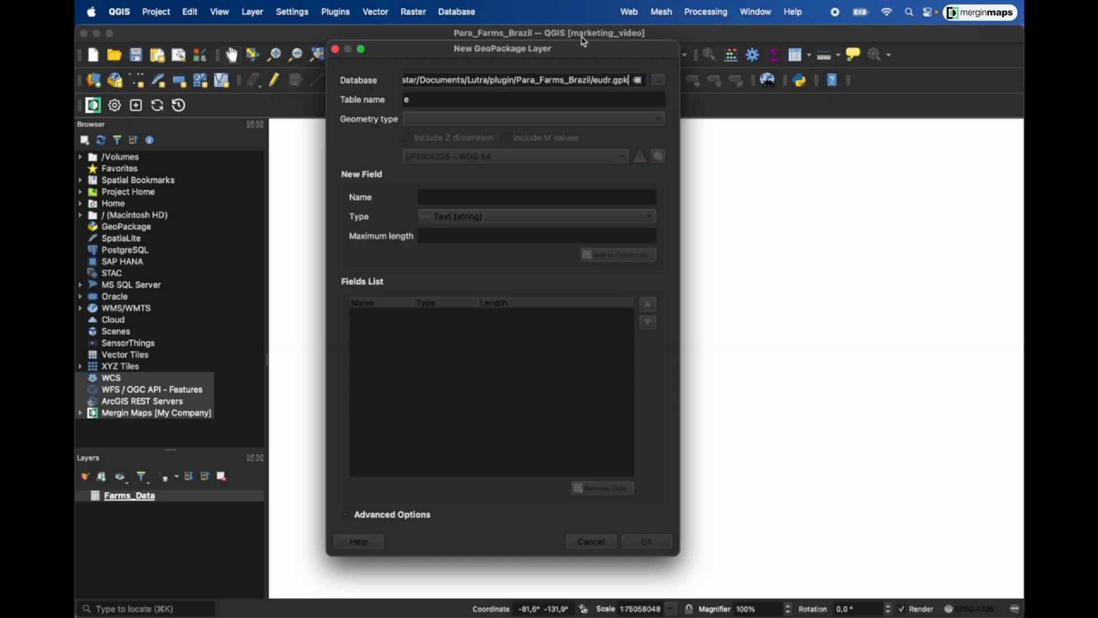
pyautogui.click(448, 100)
pyautogui.press('BackSpace')
pyautogui.write('F')
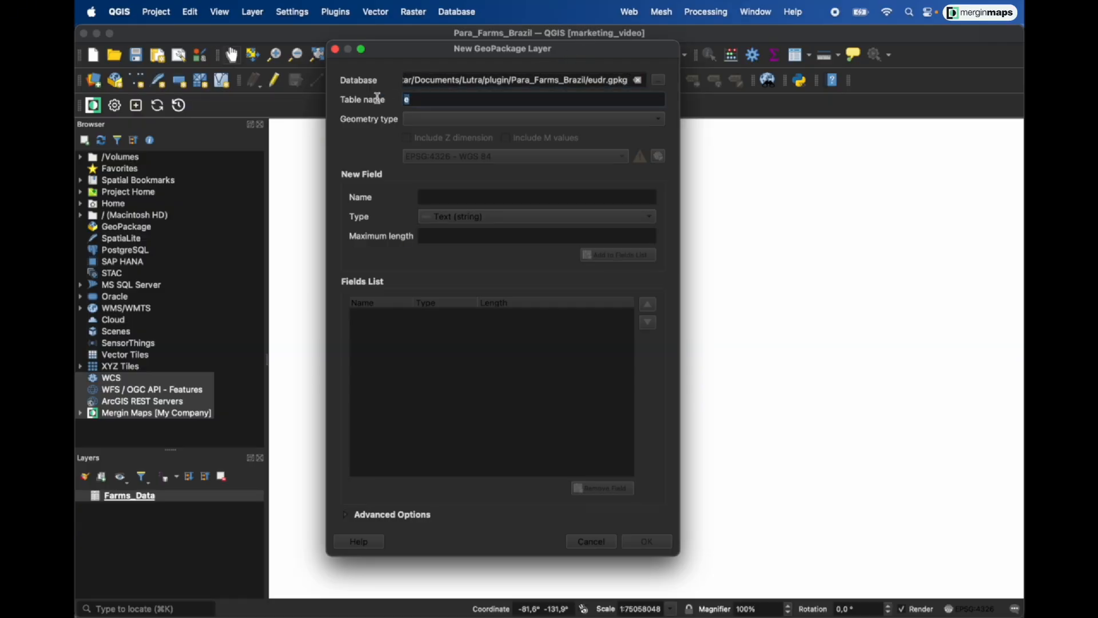
pyautogui.write('arms')
# Set the new layer's geometry type to Polygon and its coordinate system to Project CRS: EPSG:4326 - WGS 84.
pyautogui.click(421, 119)
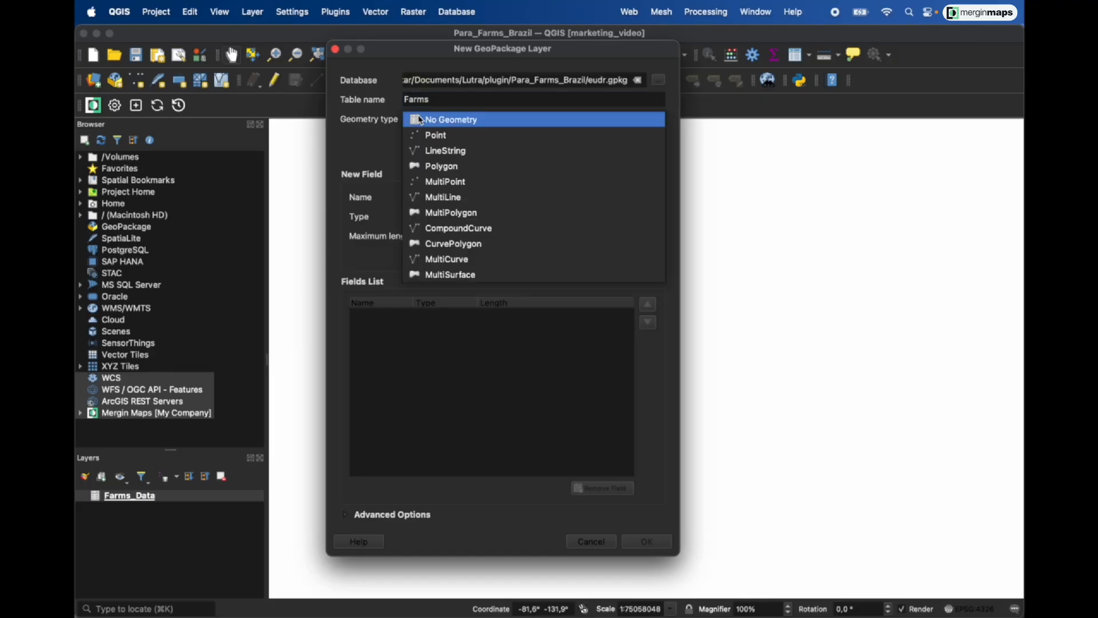
pyautogui.click(452, 169)
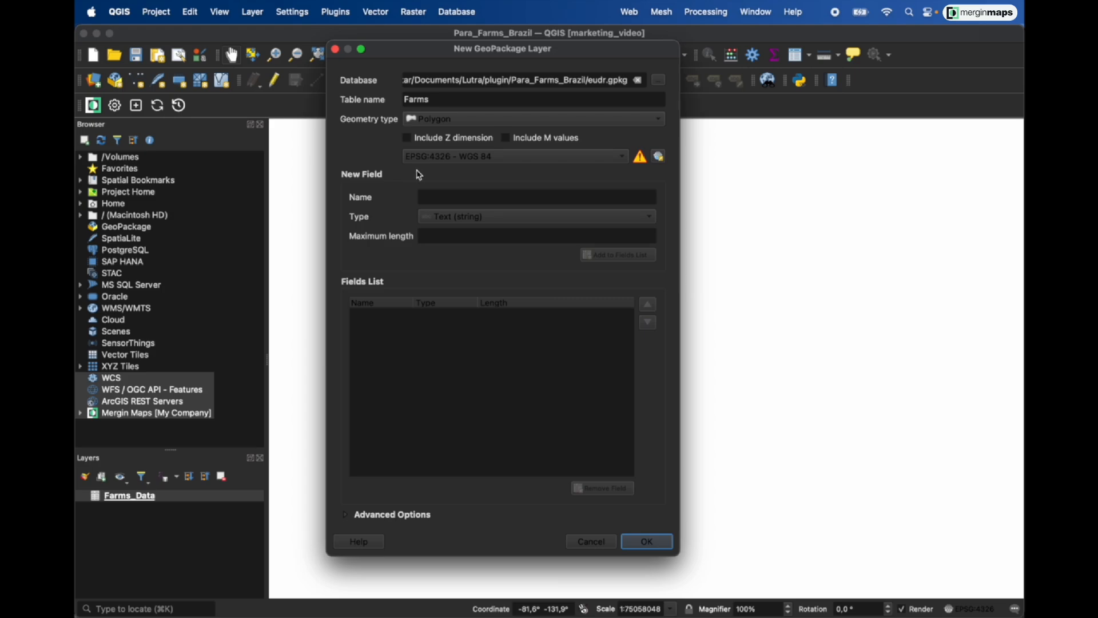
pyautogui.click(527, 157)
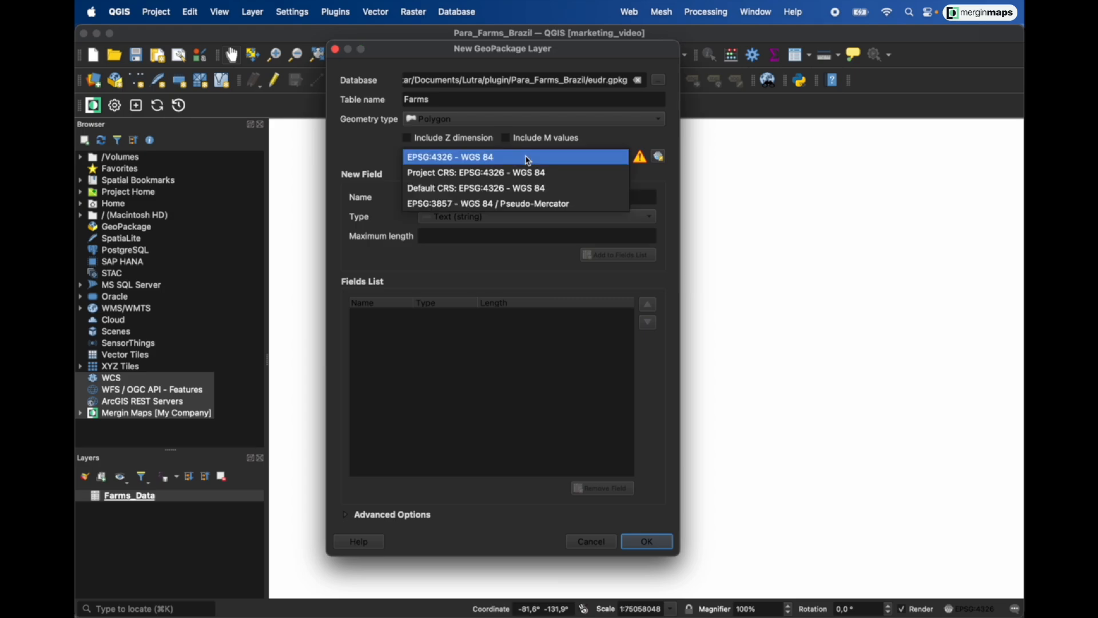
pyautogui.click(468, 174)
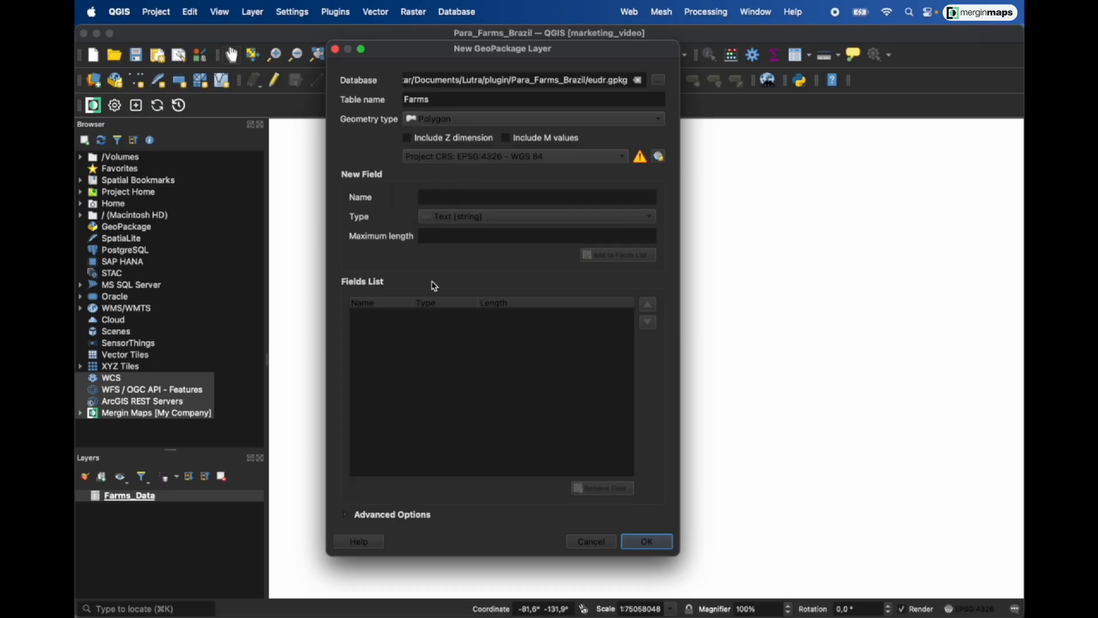
# Add the Text (string) fields plot_id, farm_name and commodity_type to the new layer's fields list.
pyautogui.click(478, 194)
pyautogui.write('plot_id')
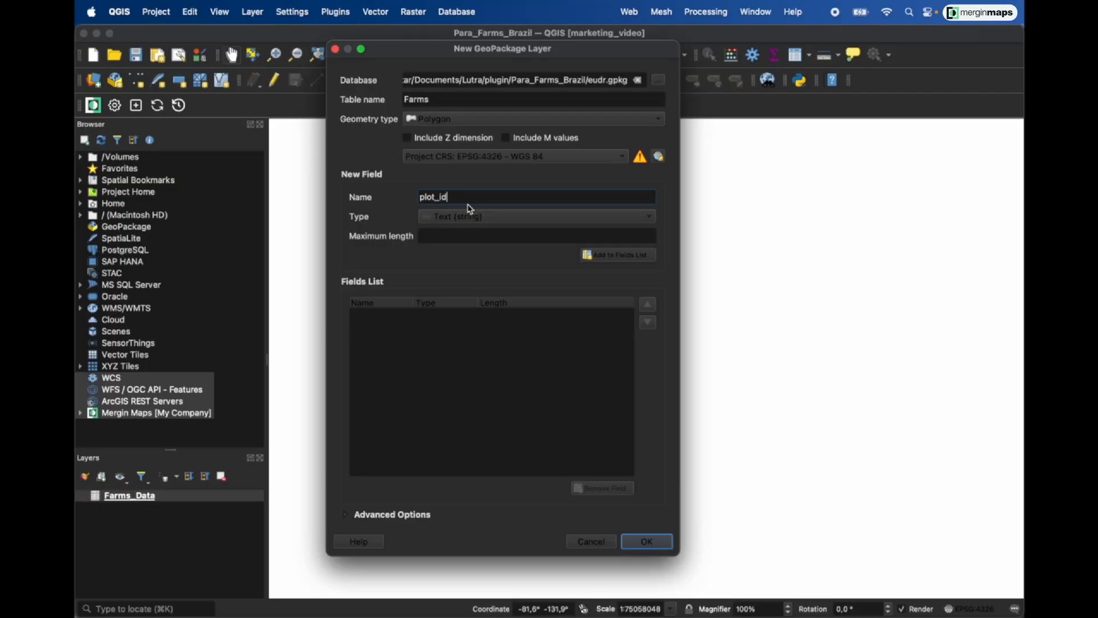
pyautogui.click(600, 261)
pyautogui.write('farm_name')
pyautogui.click(614, 260)
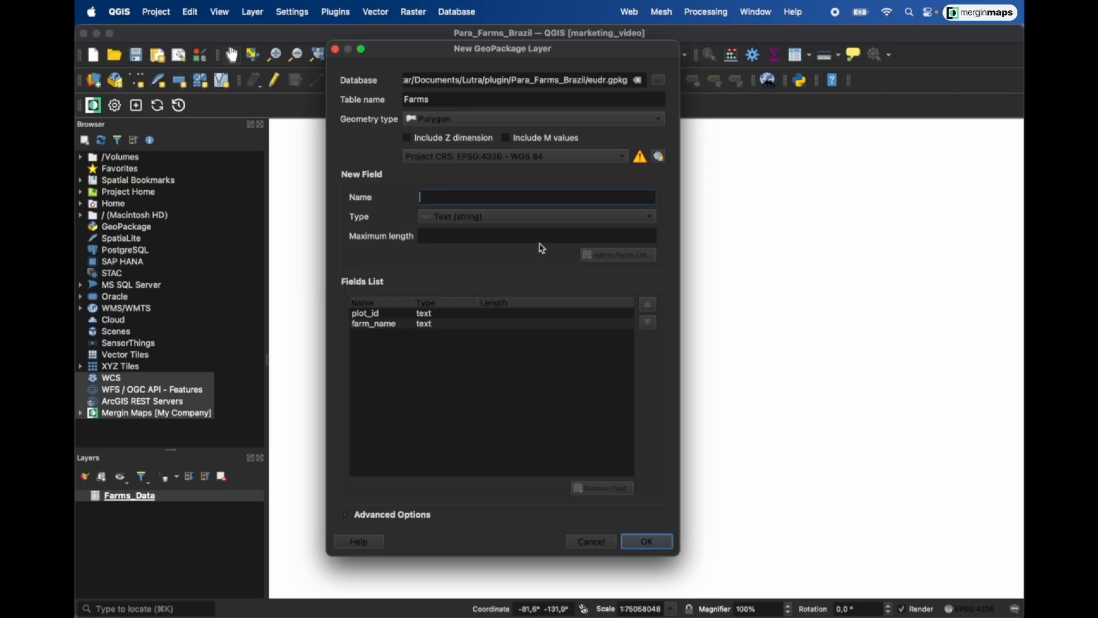
pyautogui.write('commodity_type')
pyautogui.click(598, 256)
# Add a field named production_date with type Date to the new layer's fields list.
pyautogui.click(522, 194)
pyautogui.write('production_date')
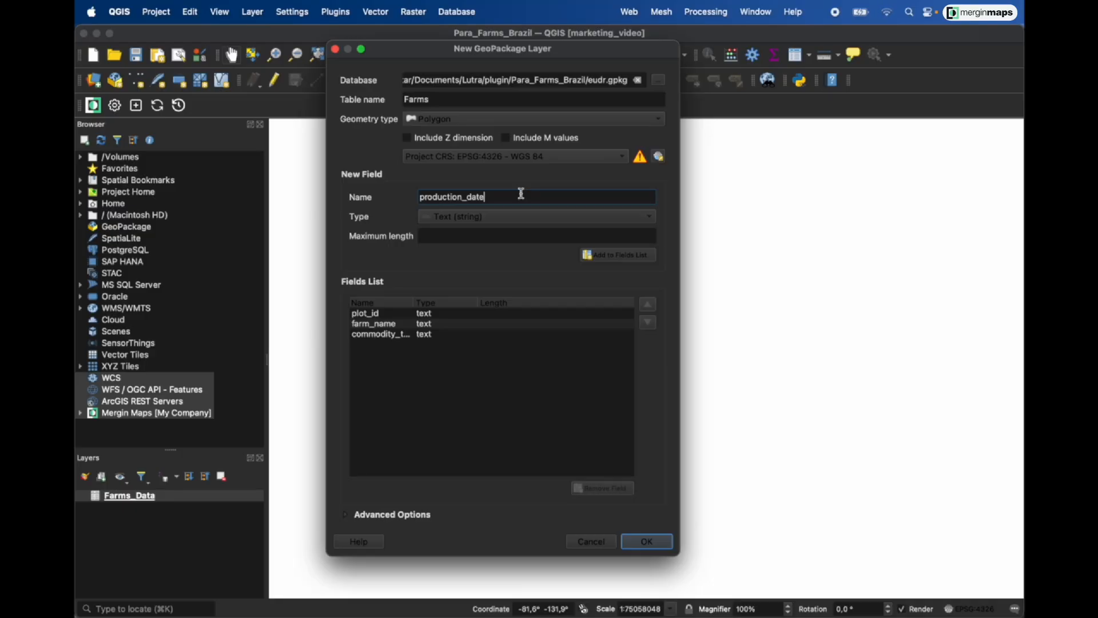
pyautogui.click(494, 216)
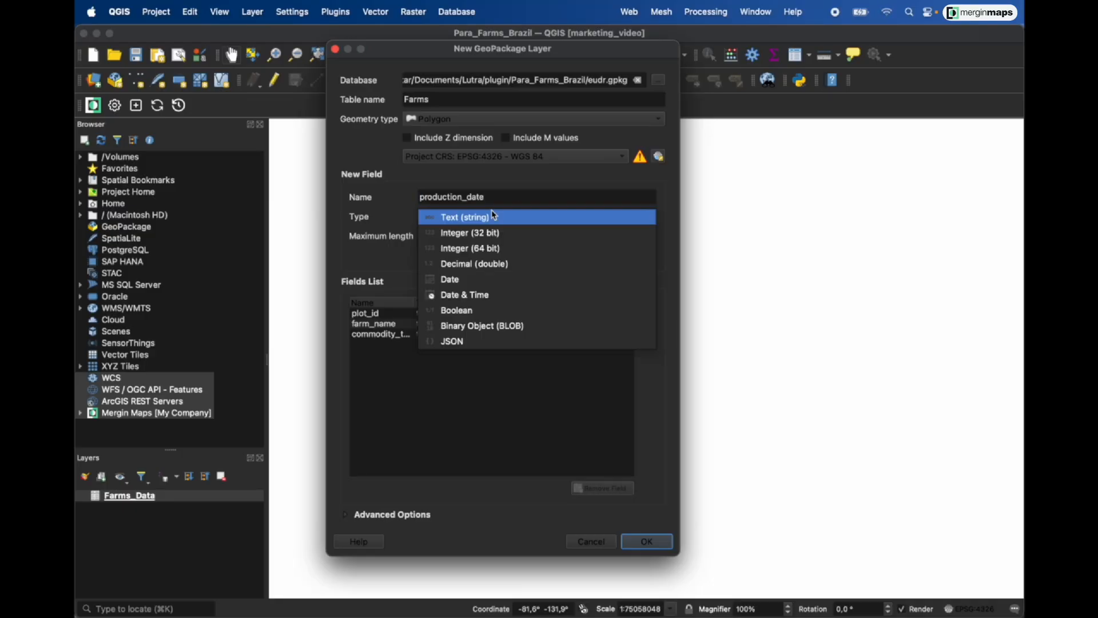
pyautogui.click(474, 280)
pyautogui.click(598, 259)
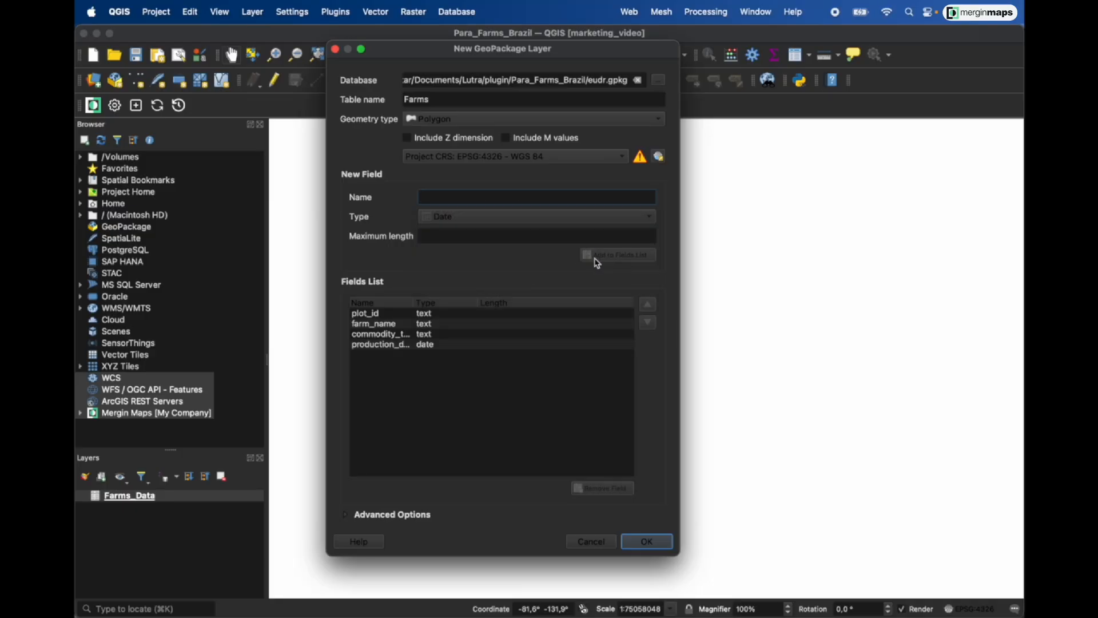
# Add the Decimal (double) fields latitude, longitude and plot_area_ha to the new layer's fields list.
pyautogui.write('latitude')
pyautogui.click(562, 218)
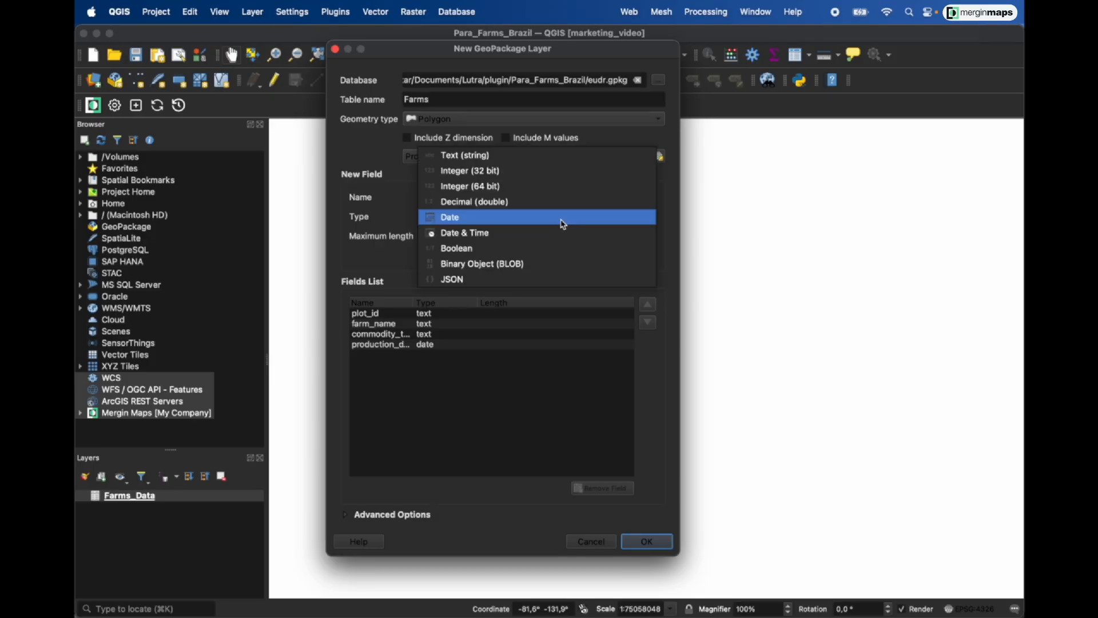
pyautogui.click(547, 210)
pyautogui.click(590, 254)
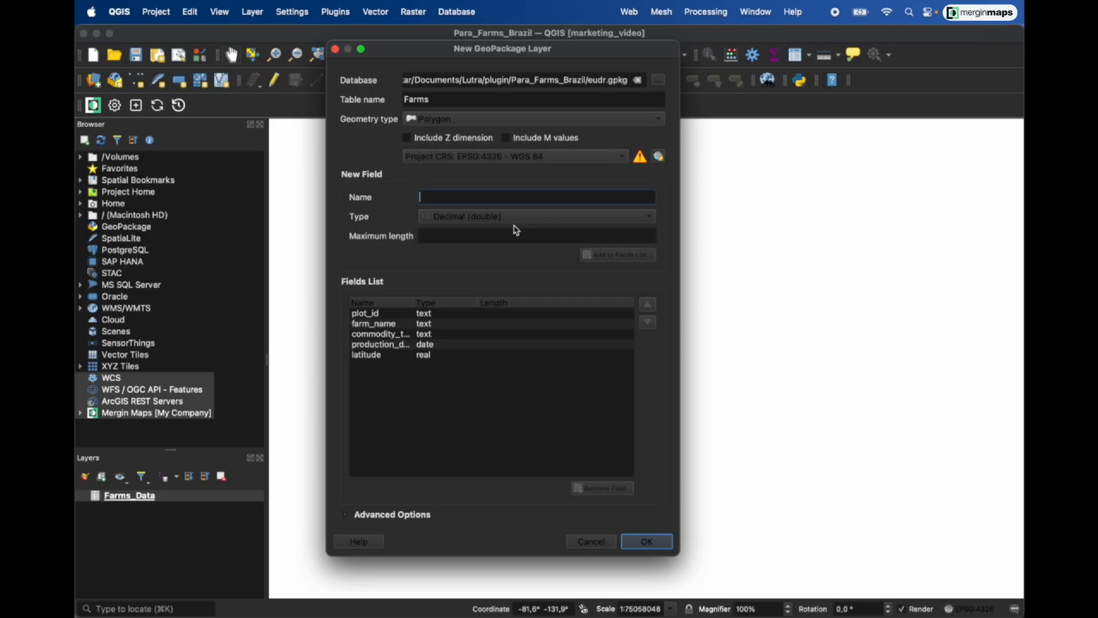
pyautogui.write('longitude')
pyautogui.click(616, 256)
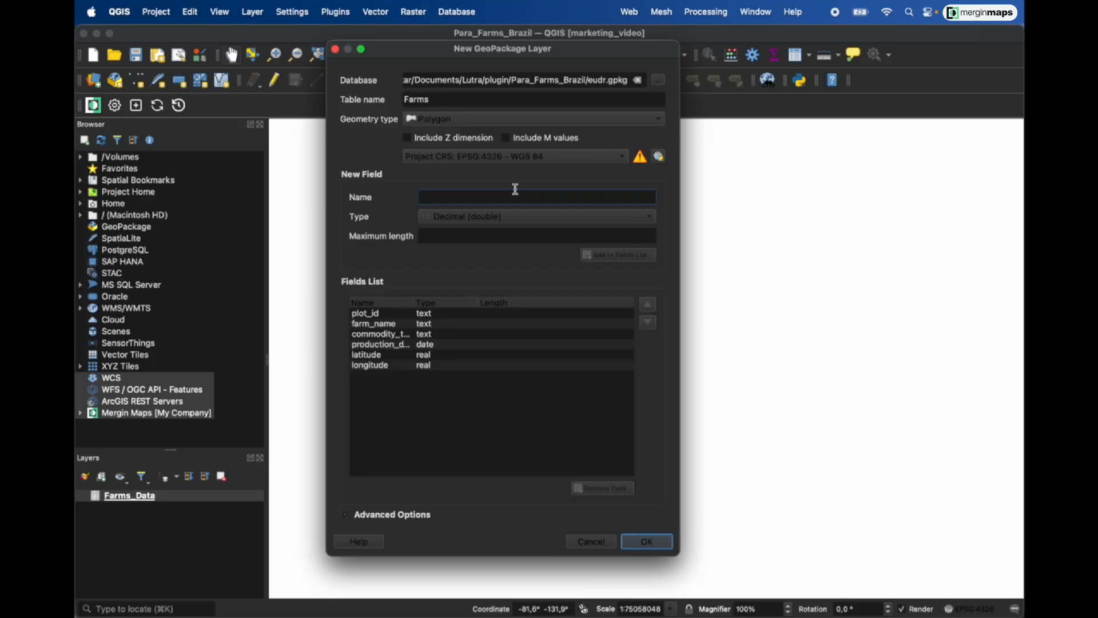
pyautogui.write('plot_area_ha')
pyautogui.click(606, 262)
# Add the Text (string) fields country, municipality and collector _name to the new layer's fields list.
pyautogui.write('country')
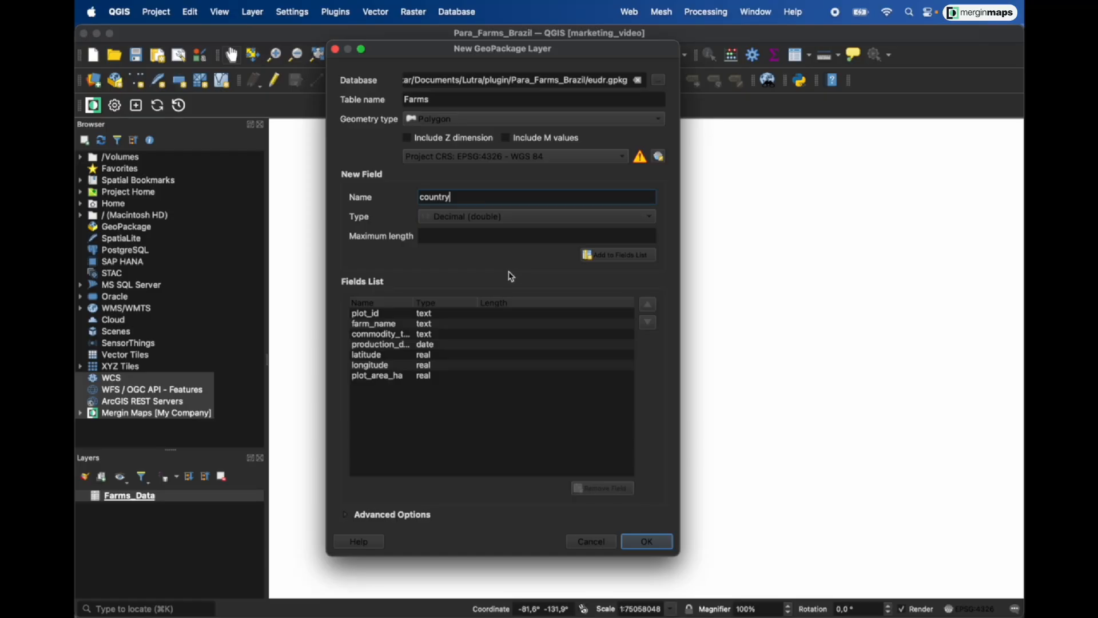
pyautogui.click(506, 218)
pyautogui.click(504, 171)
pyautogui.click(636, 257)
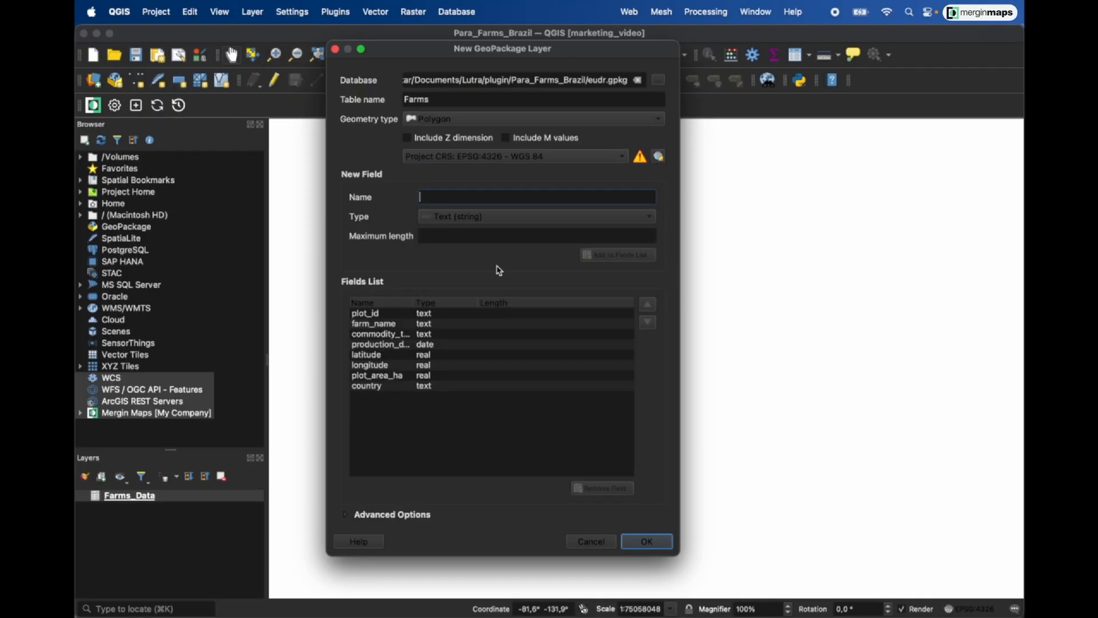
pyautogui.write('municipality')
pyautogui.click(600, 262)
pyautogui.write('collector_name')
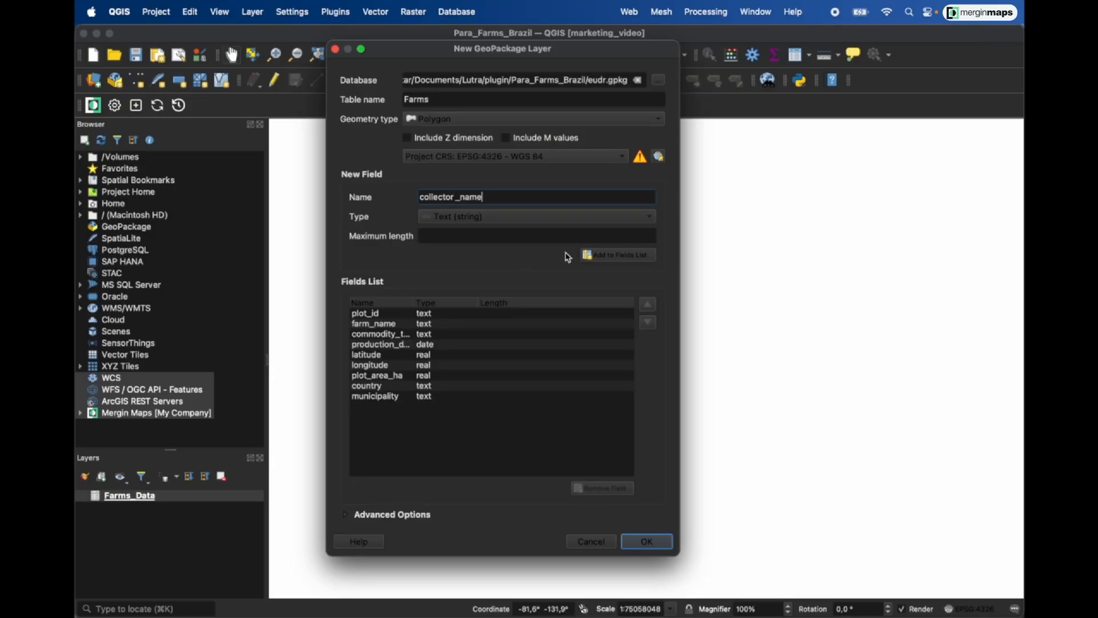
pyautogui.click(610, 262)
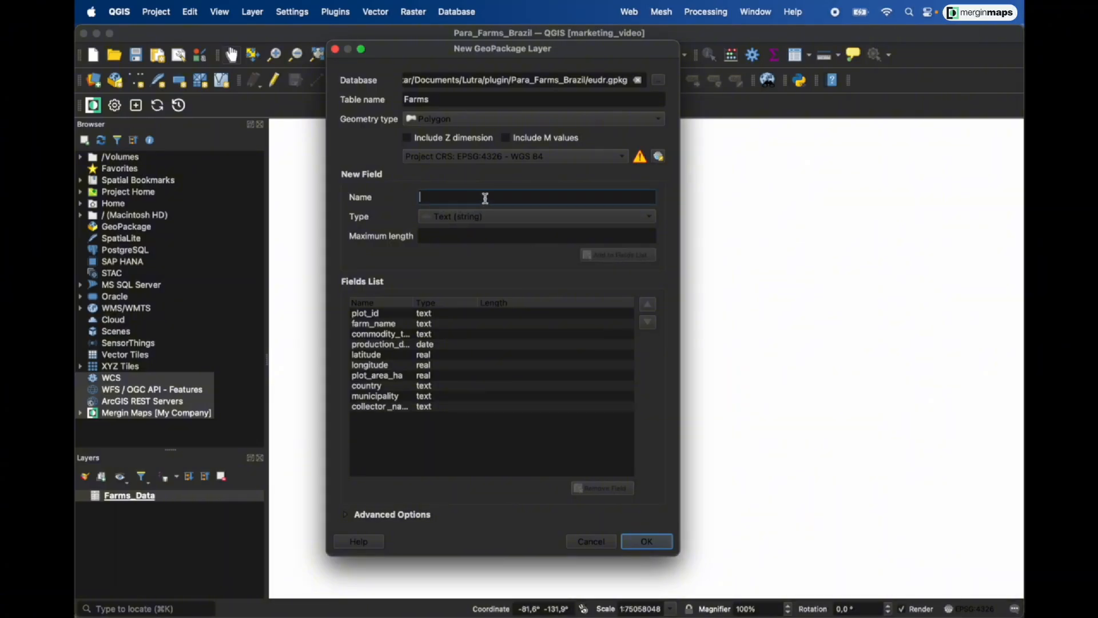
# Add a Date & Time field named collection_date and create the Farms GeoPackage layer.
pyautogui.write('collection_date')
pyautogui.click(464, 213)
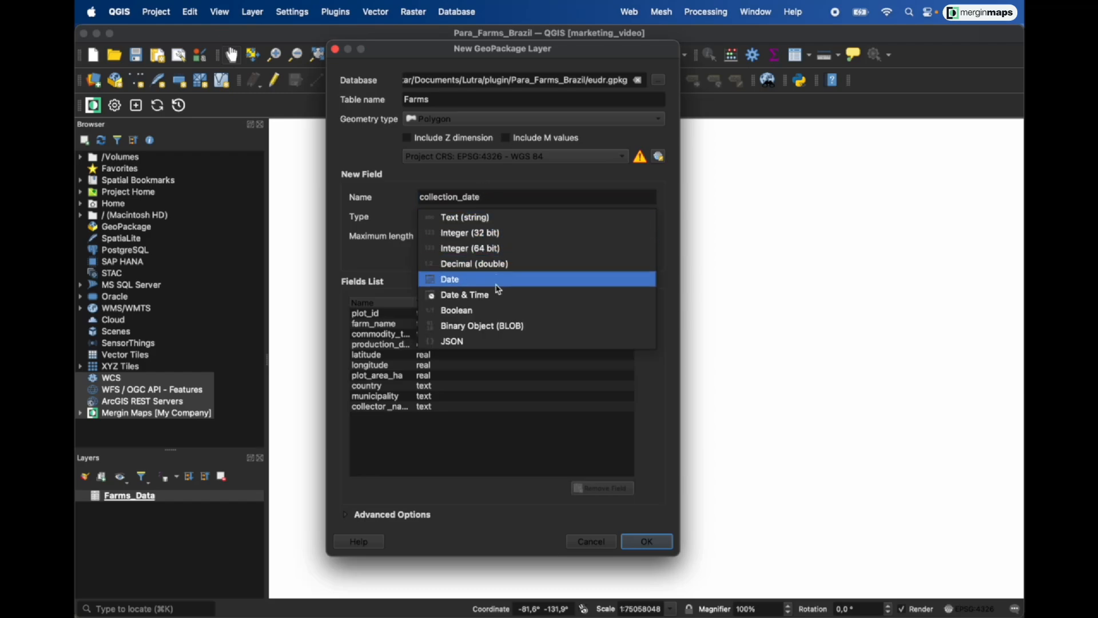
pyautogui.click(476, 295)
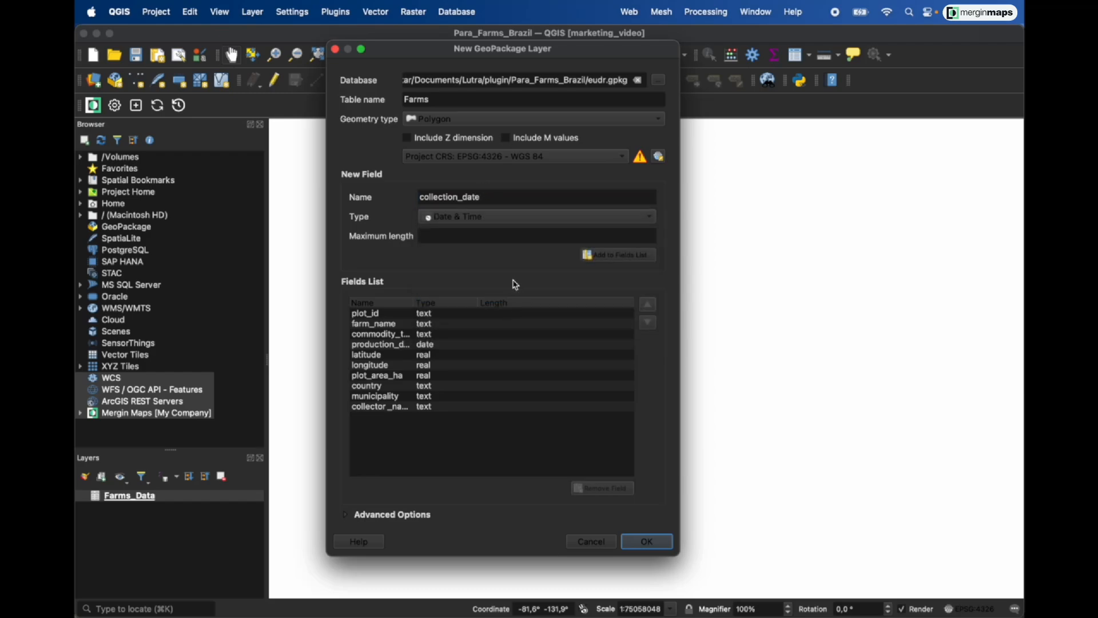
pyautogui.click(638, 261)
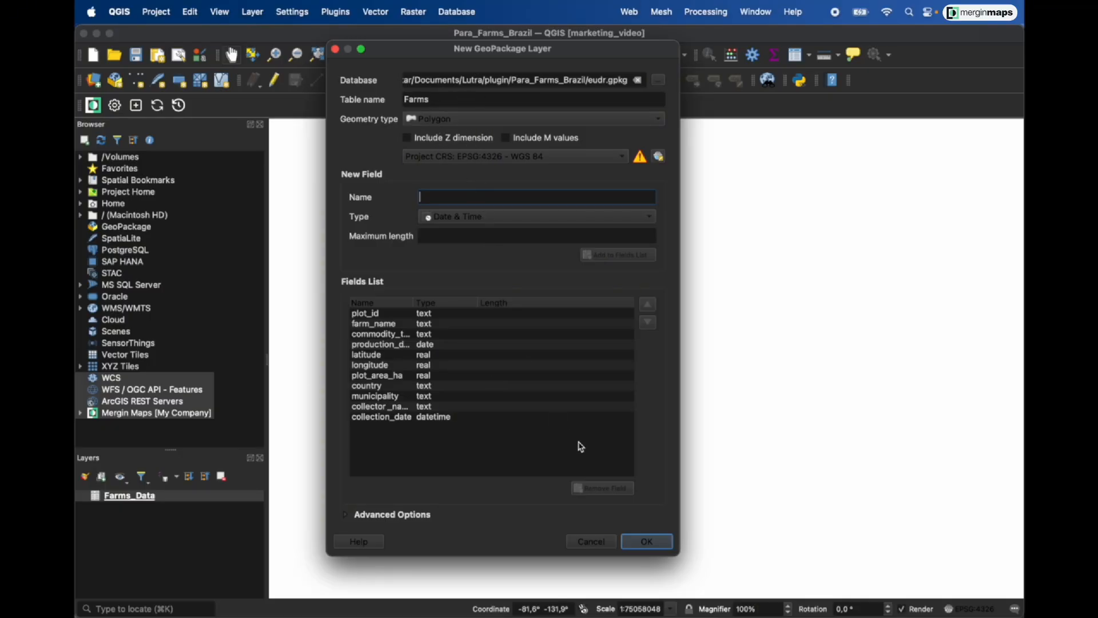
pyautogui.click(651, 536)
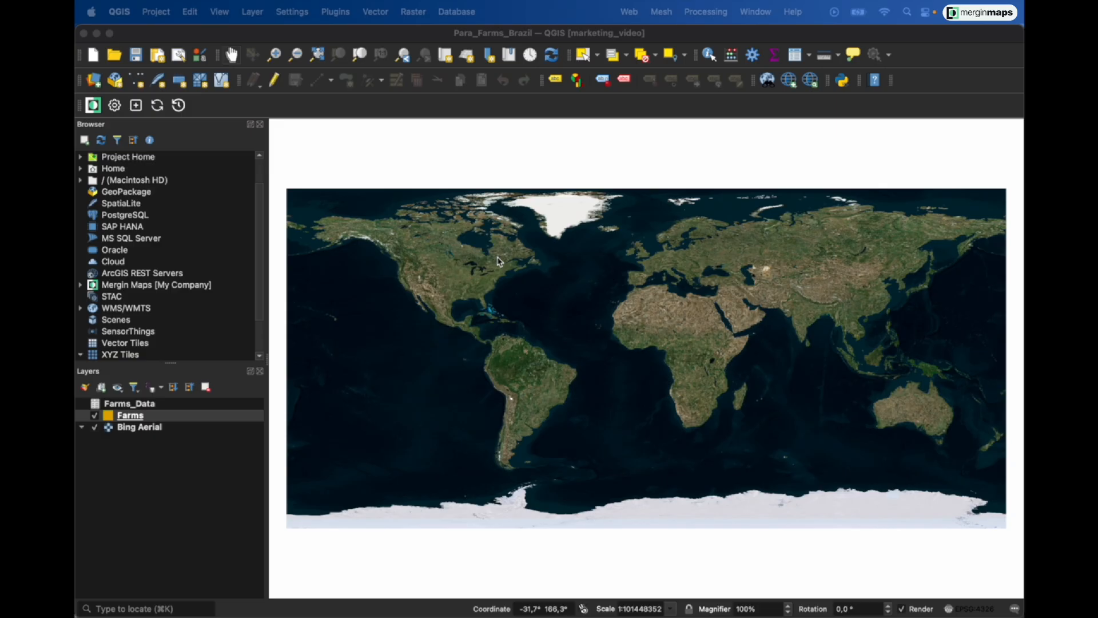
# Add a Text (string) field named cooperative to the Farms layer, save the layer edits and apply them.
pyautogui.rightClick(138, 418)
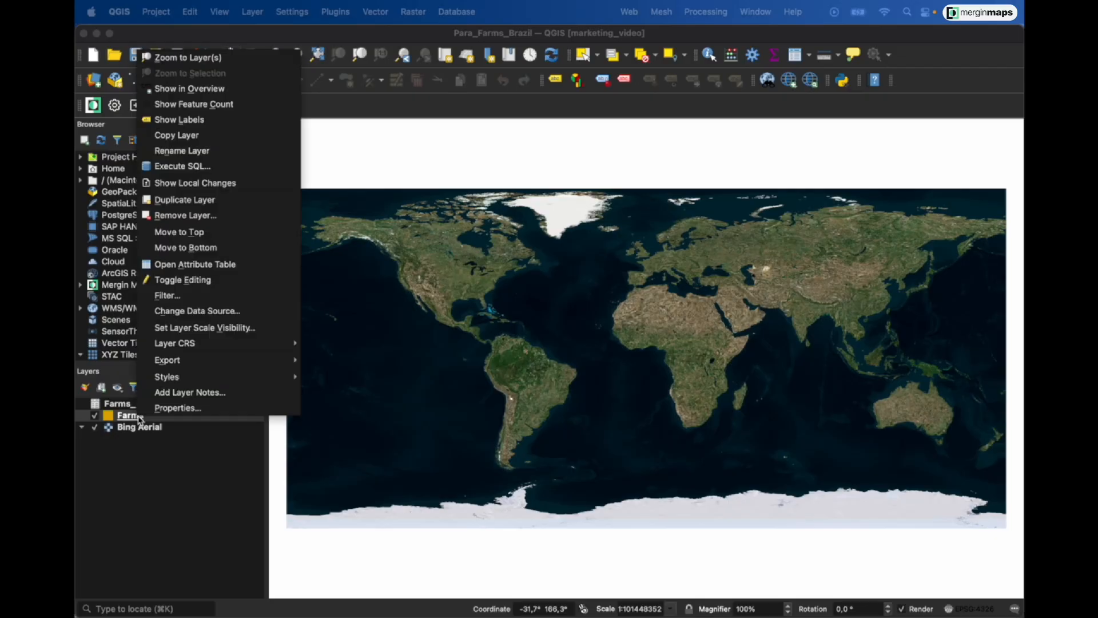
pyautogui.click(167, 408)
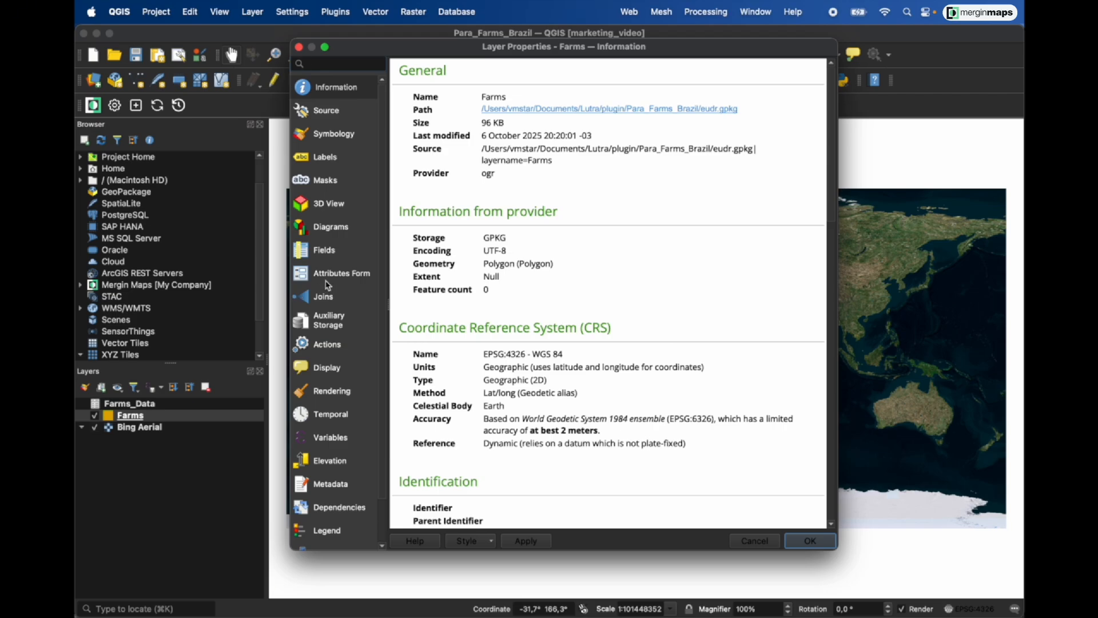
pyautogui.click(327, 254)
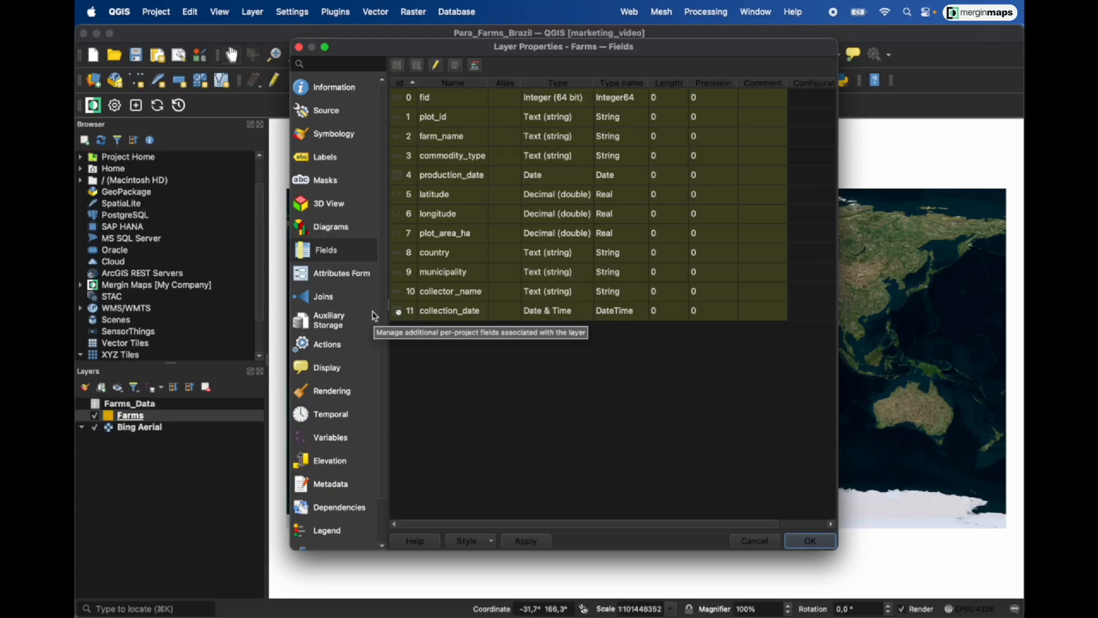
pyautogui.click(436, 66)
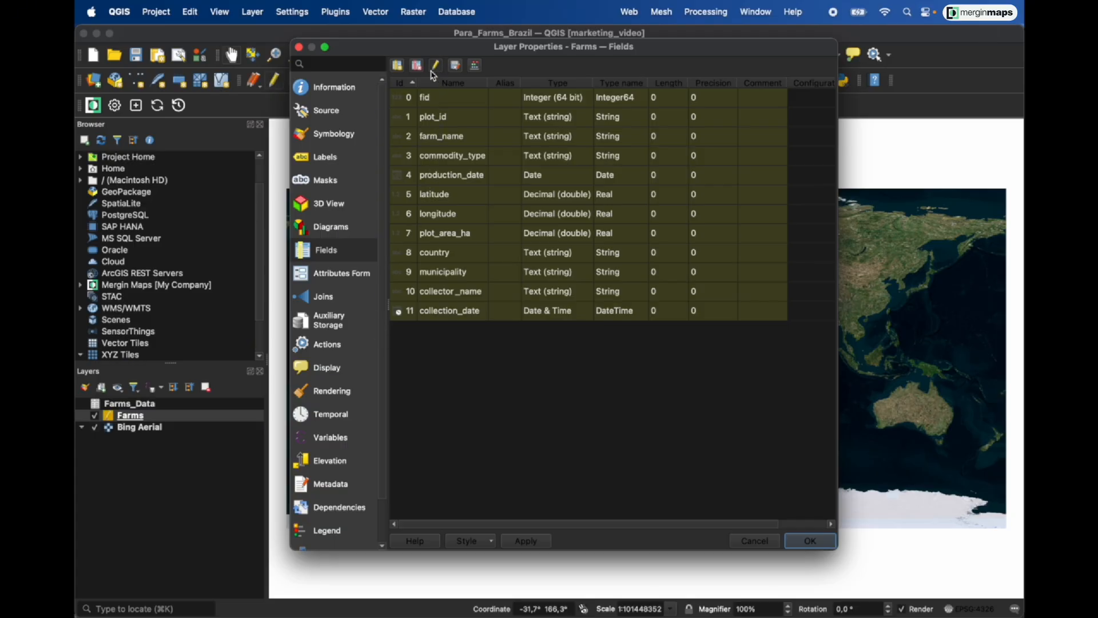
pyautogui.click(398, 66)
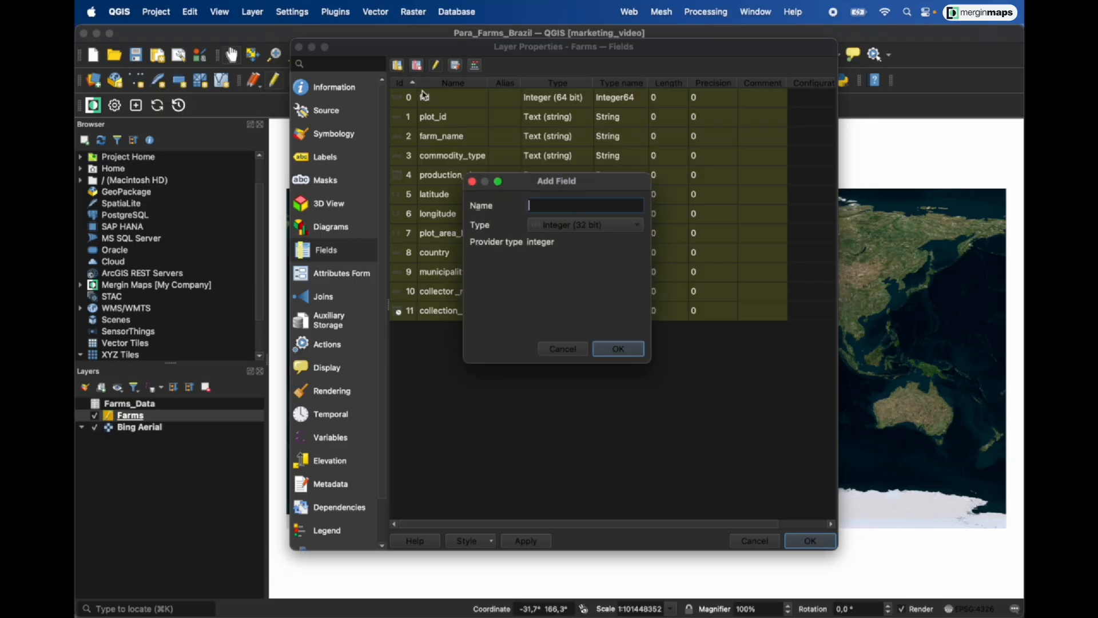
pyautogui.write('cooperative')
pyautogui.click(554, 226)
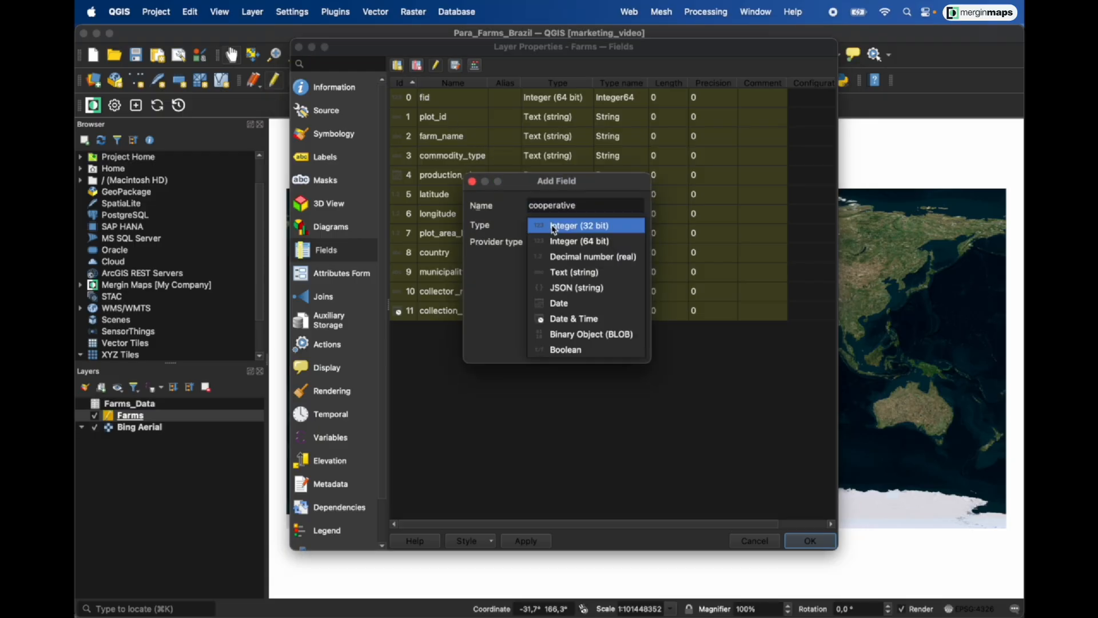
pyautogui.click(570, 274)
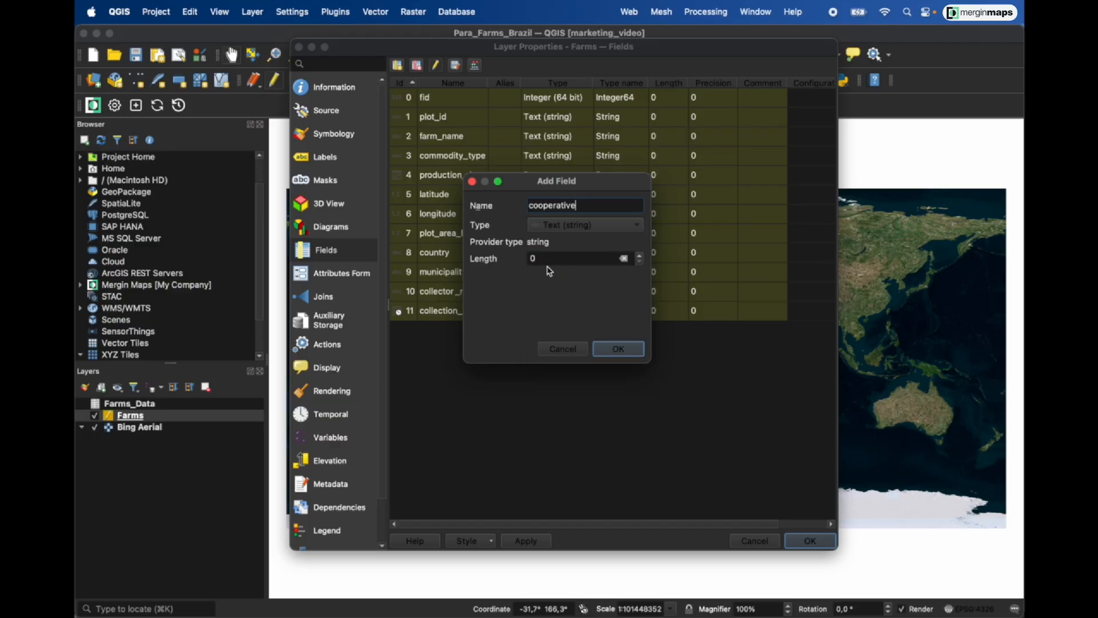
pyautogui.click(628, 350)
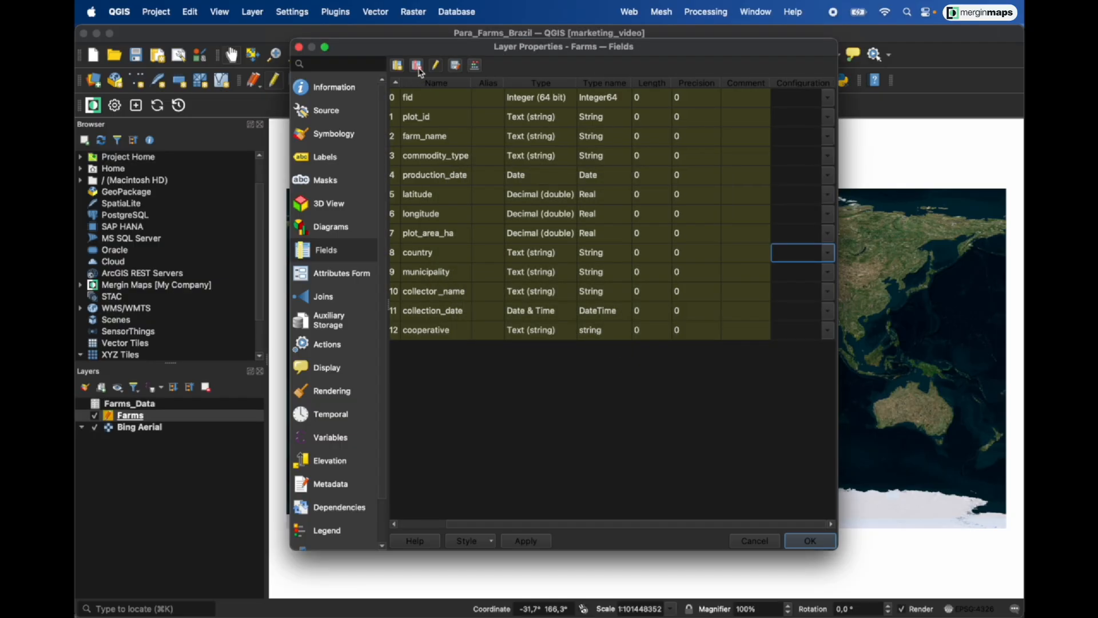
pyautogui.click(438, 67)
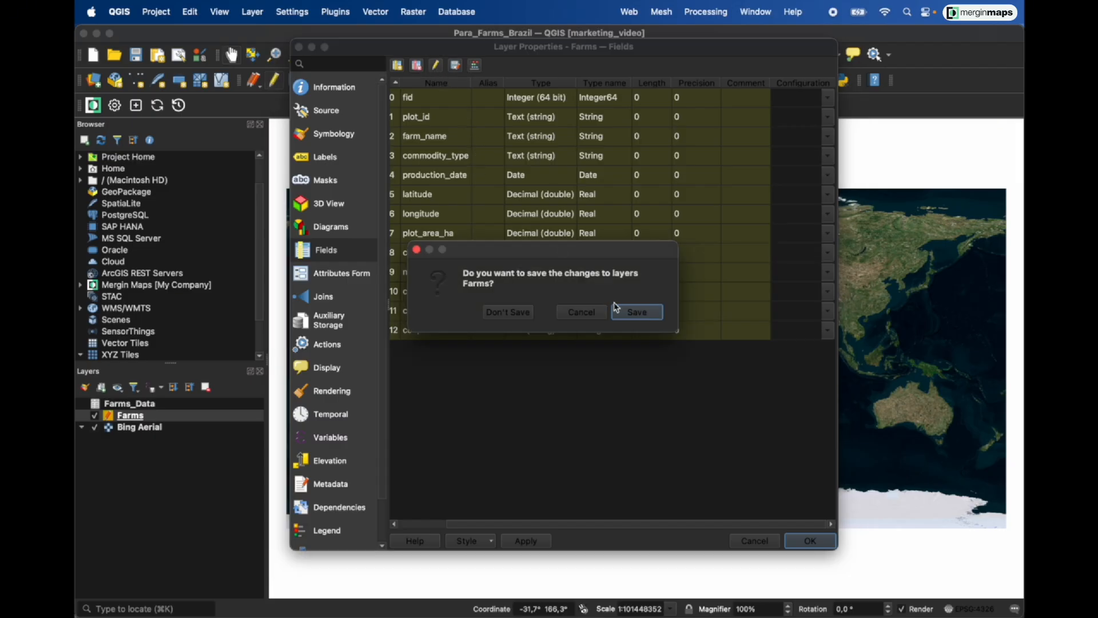
pyautogui.click(645, 312)
pyautogui.click(526, 541)
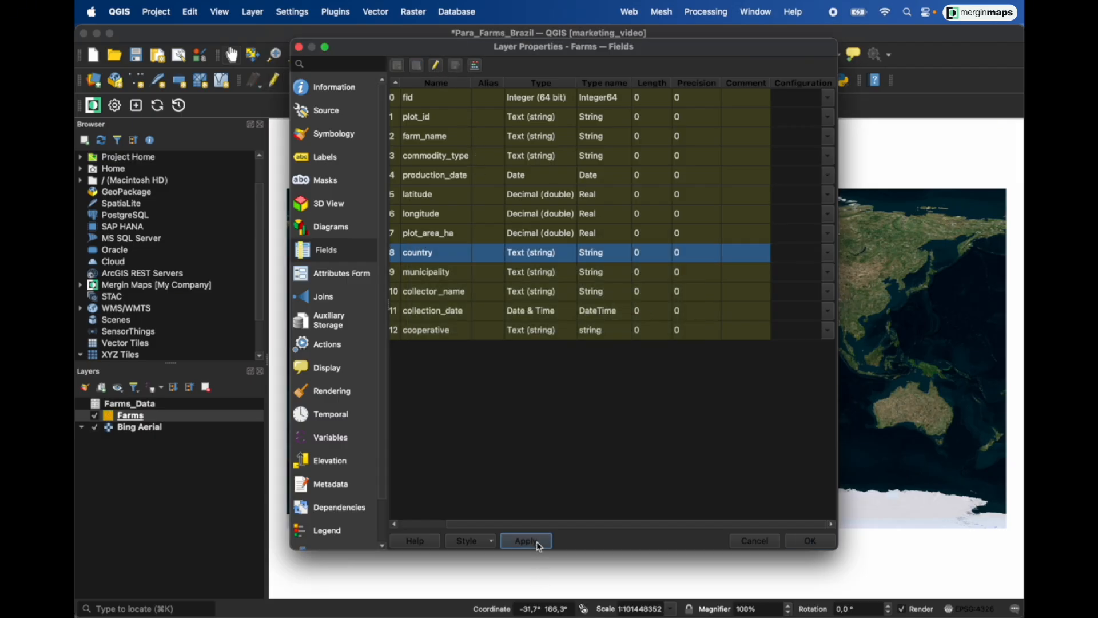
# Switch the Farms attributes form to the Drag and Drop Designer and set the fid field's widget type to Hidden.
pyautogui.click(336, 279)
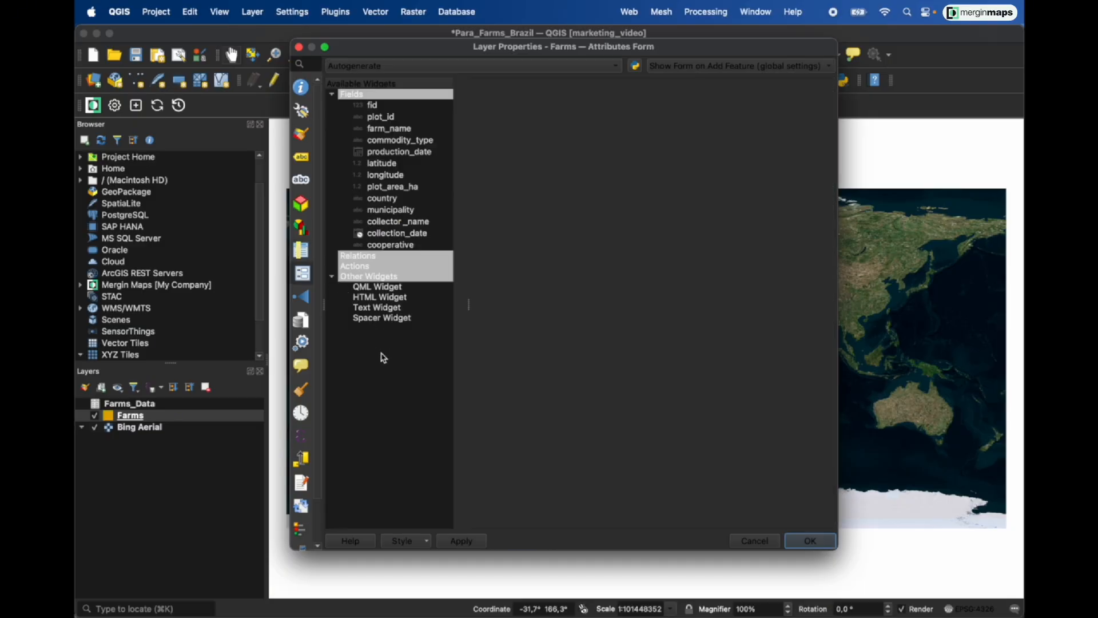
pyautogui.click(394, 68)
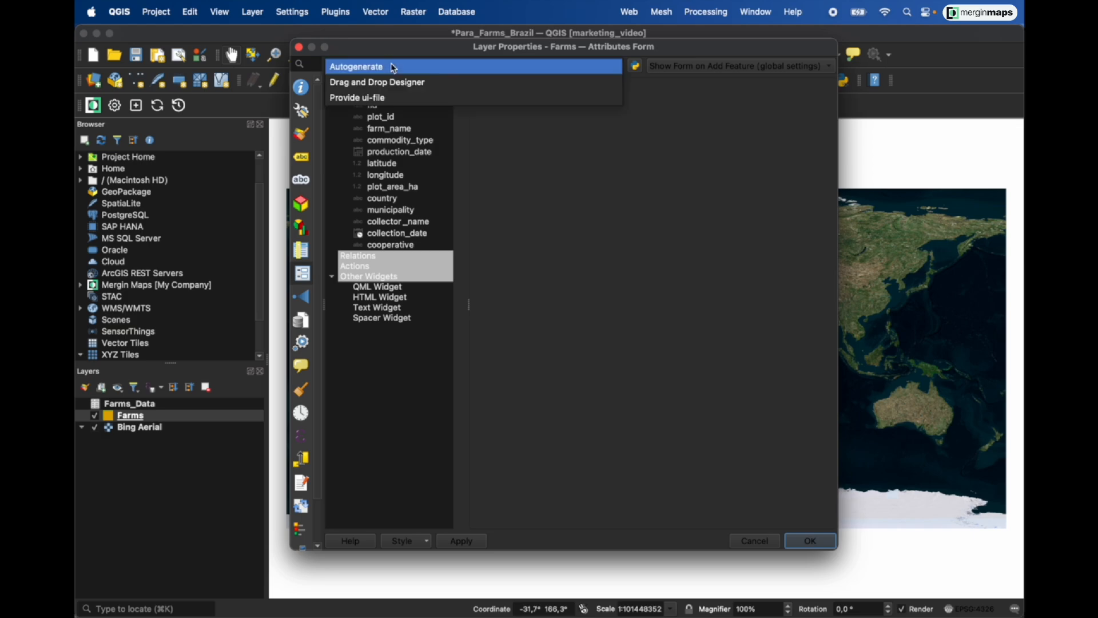
pyautogui.click(400, 84)
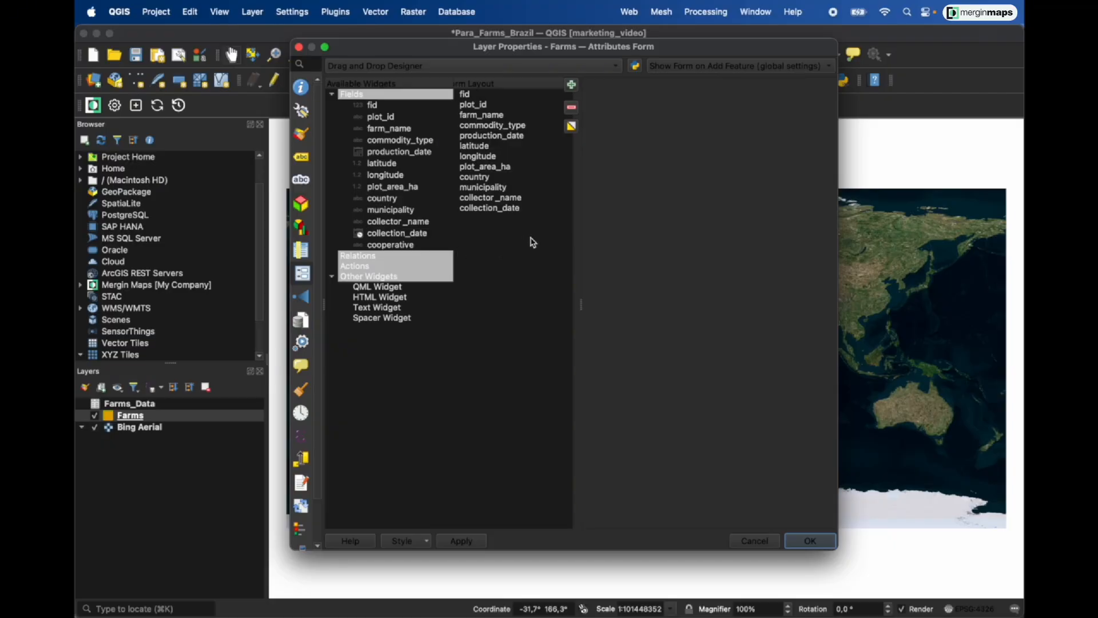
pyautogui.click(491, 95)
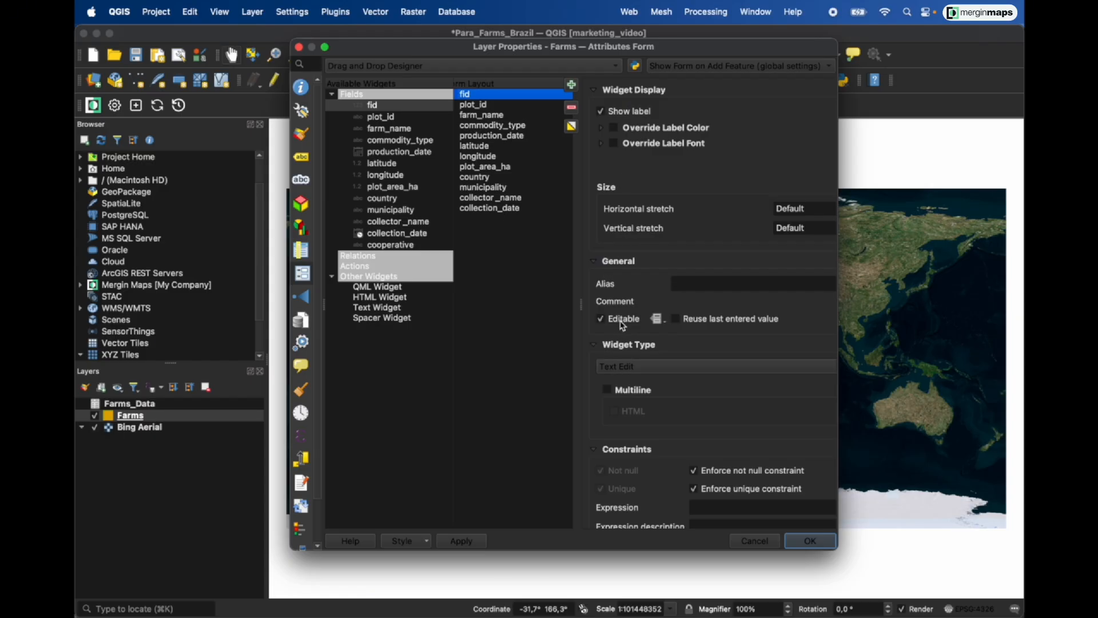
pyautogui.click(638, 366)
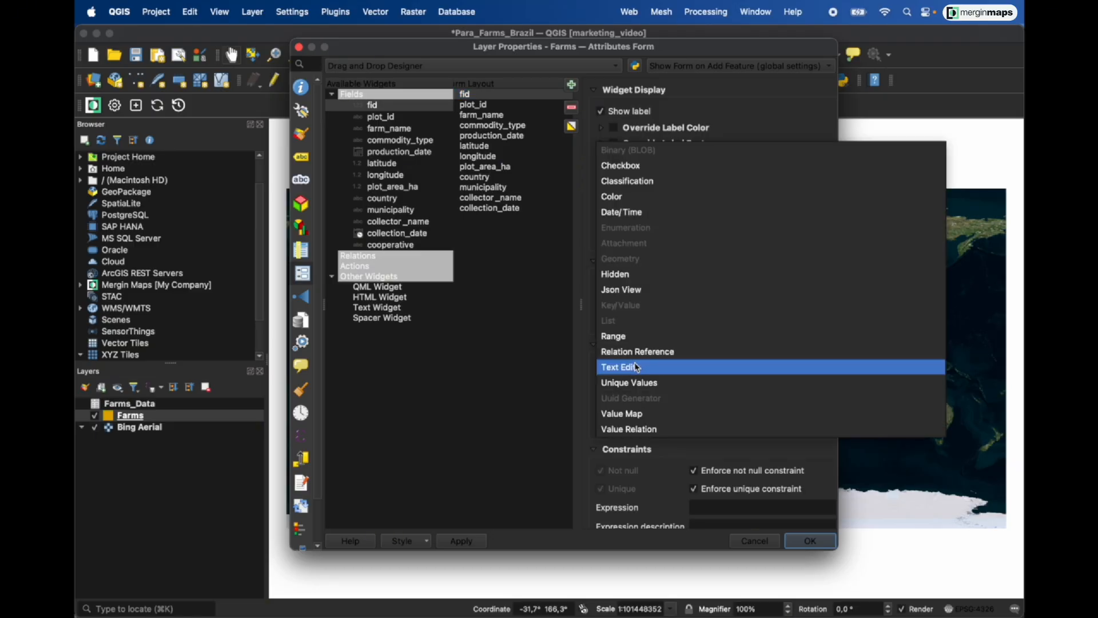
pyautogui.click(633, 276)
# Set the default value of the plot_id field to uuid() in the Farms attributes form.
pyautogui.click(504, 106)
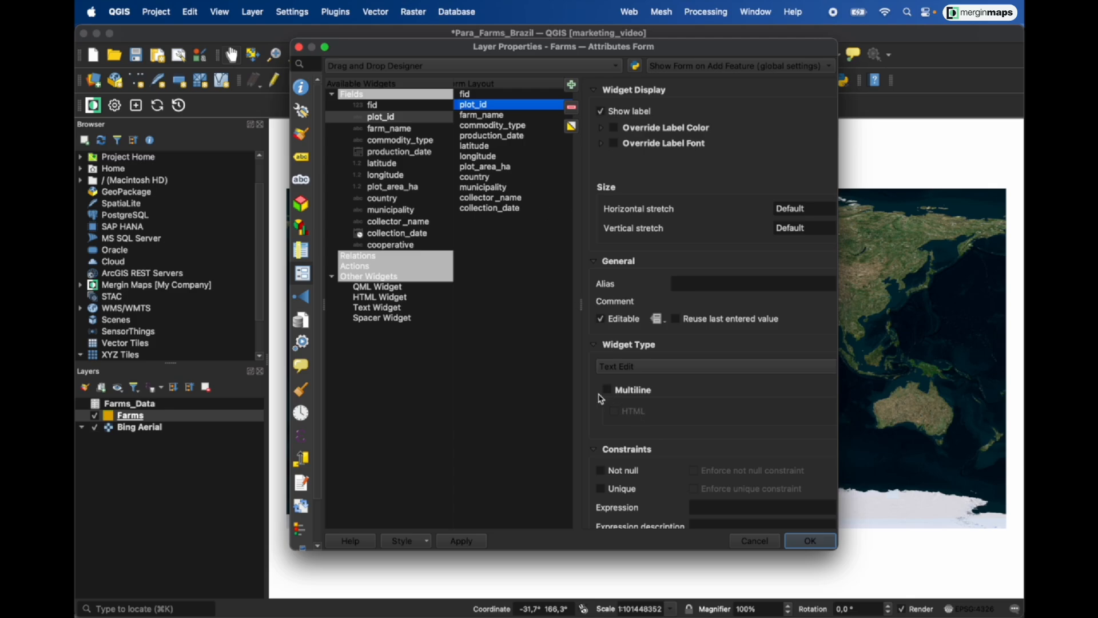
pyautogui.scroll(-5, 601, 407)
pyautogui.moveTo(838, 550); pyautogui.dragTo(983, 559)
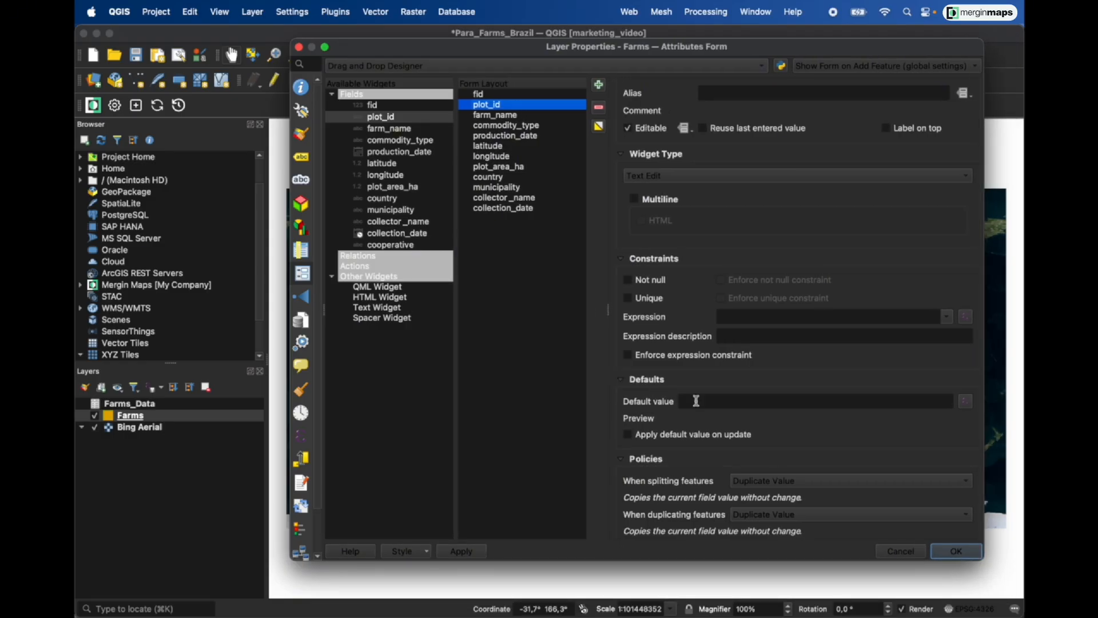
pyautogui.click(724, 403)
pyautogui.write('uu')
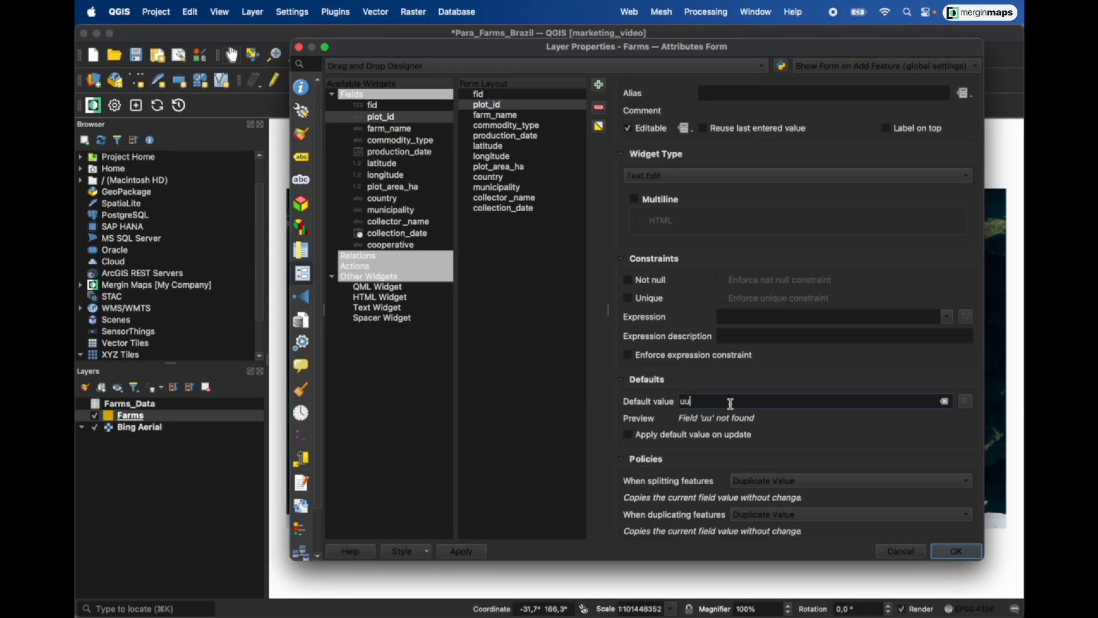
pyautogui.write('id()')
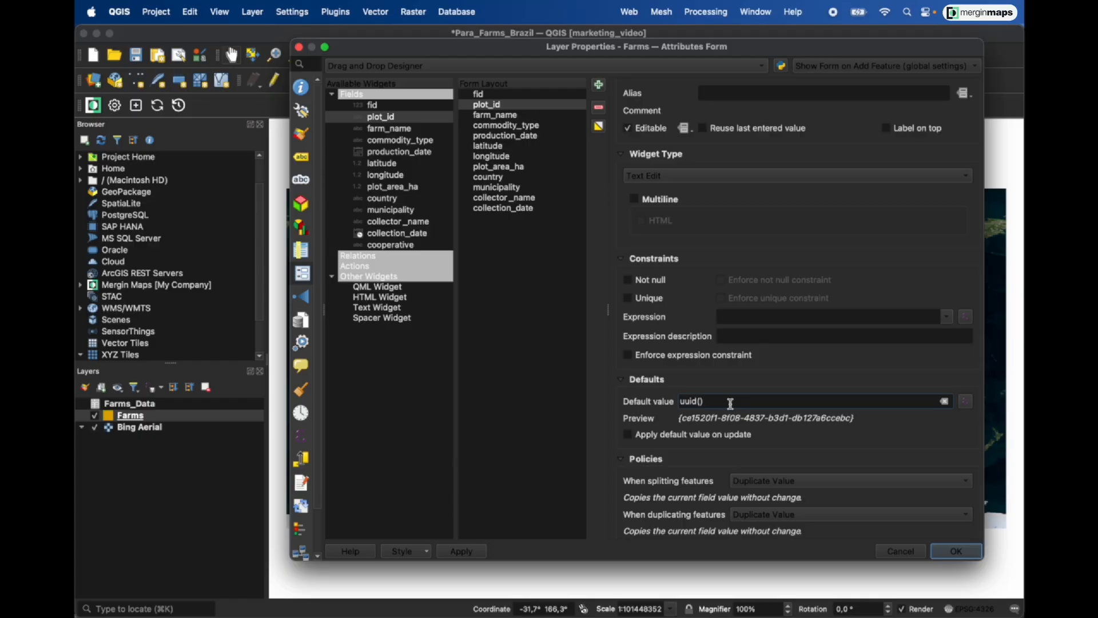
# Make farm_name a Value Map widget, loading its entries from Farms_Data with farm_name as both value and description.
pyautogui.click(513, 116)
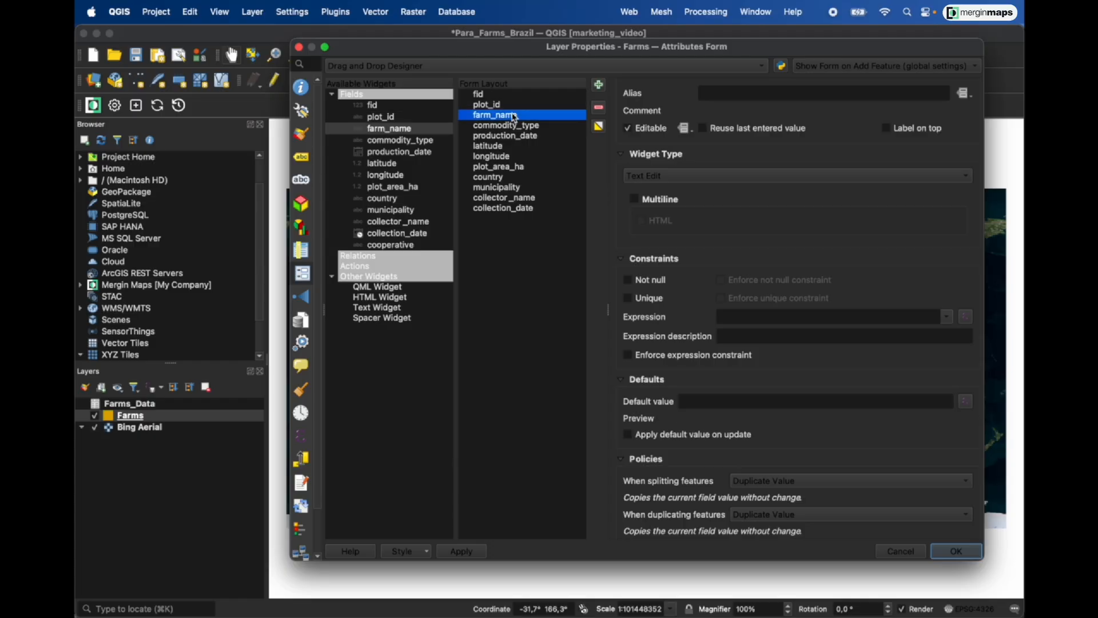
pyautogui.click(646, 178)
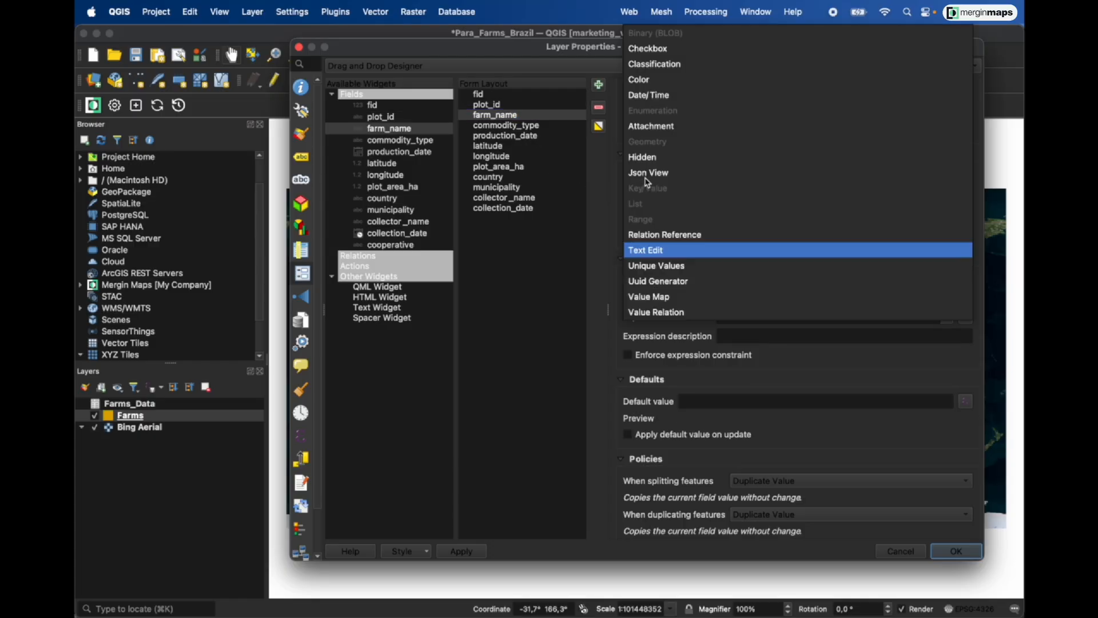
pyautogui.click(669, 297)
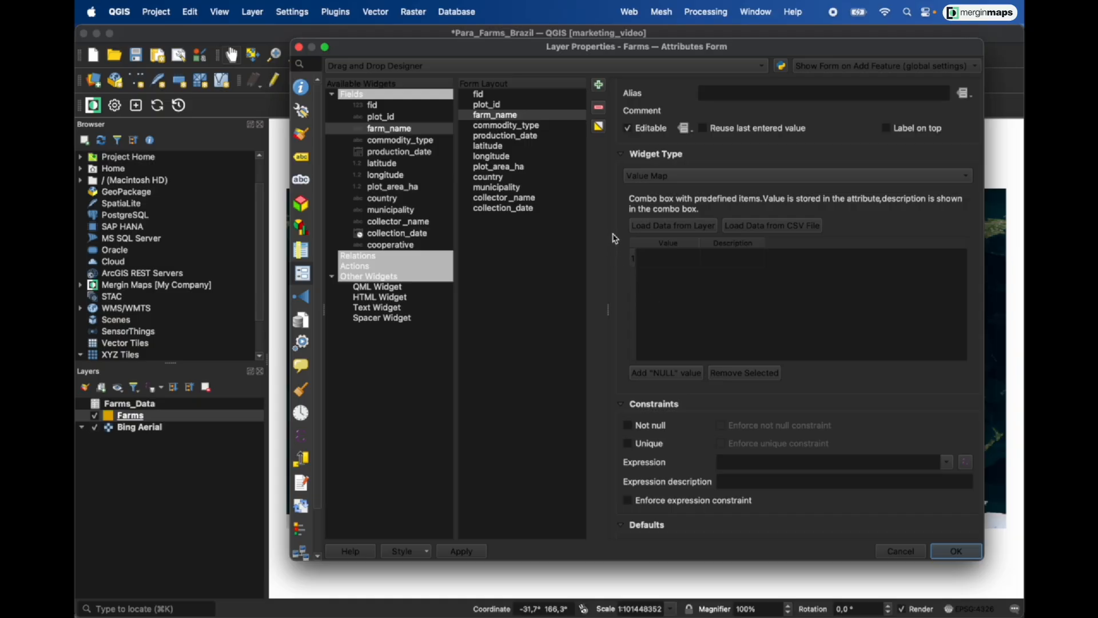
pyautogui.scroll(-2, 613, 235)
pyautogui.click(674, 188)
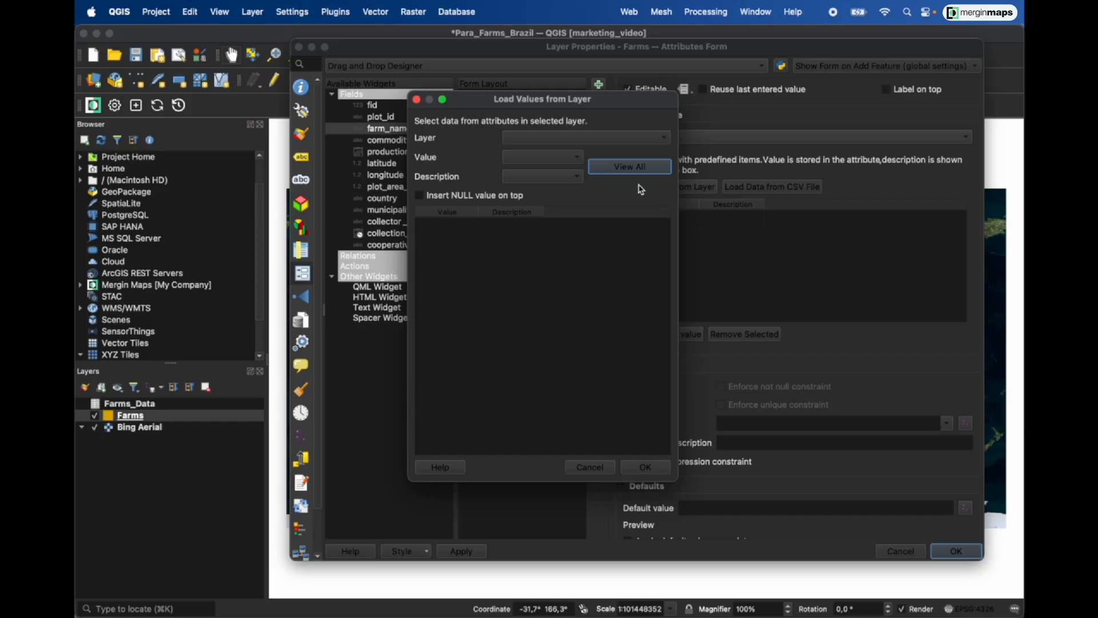
pyautogui.click(600, 141)
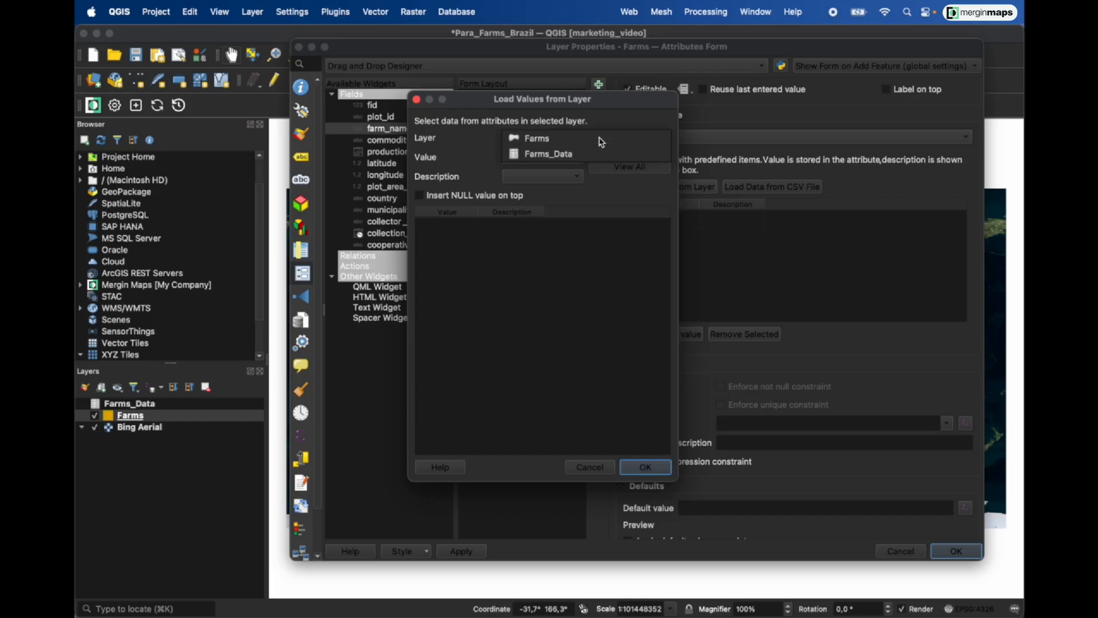
pyautogui.click(563, 155)
pyautogui.click(531, 159)
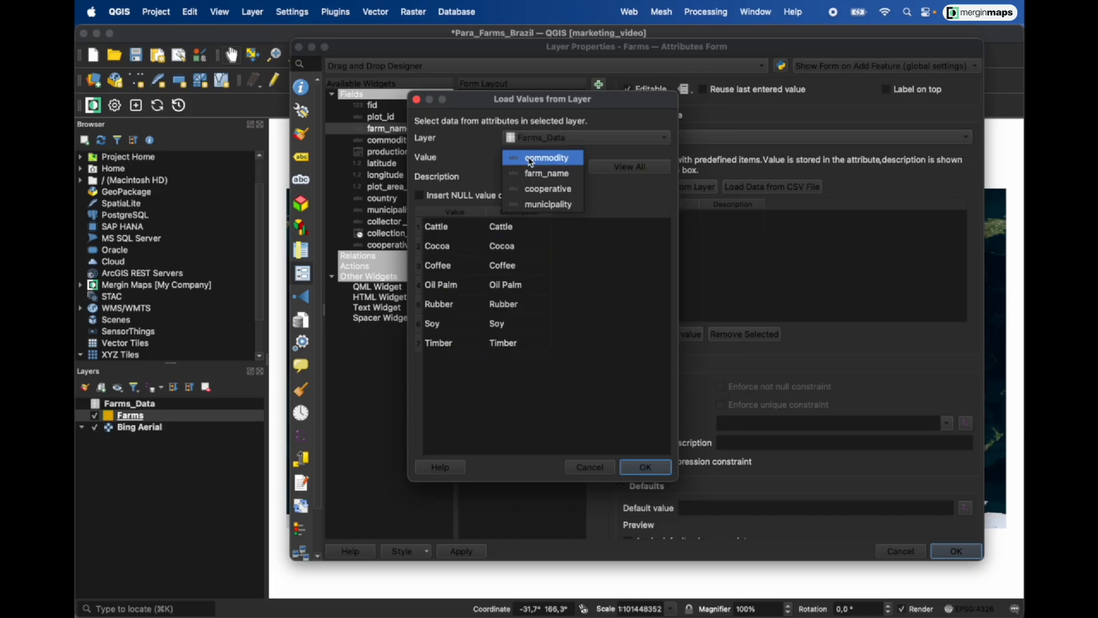
pyautogui.click(544, 173)
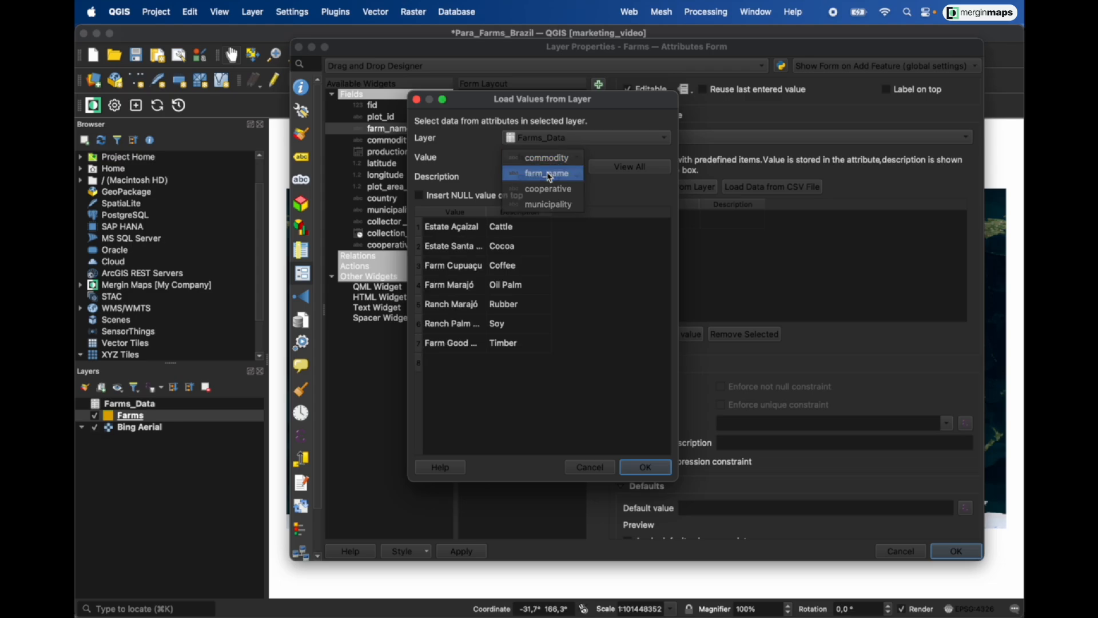
pyautogui.click(554, 178)
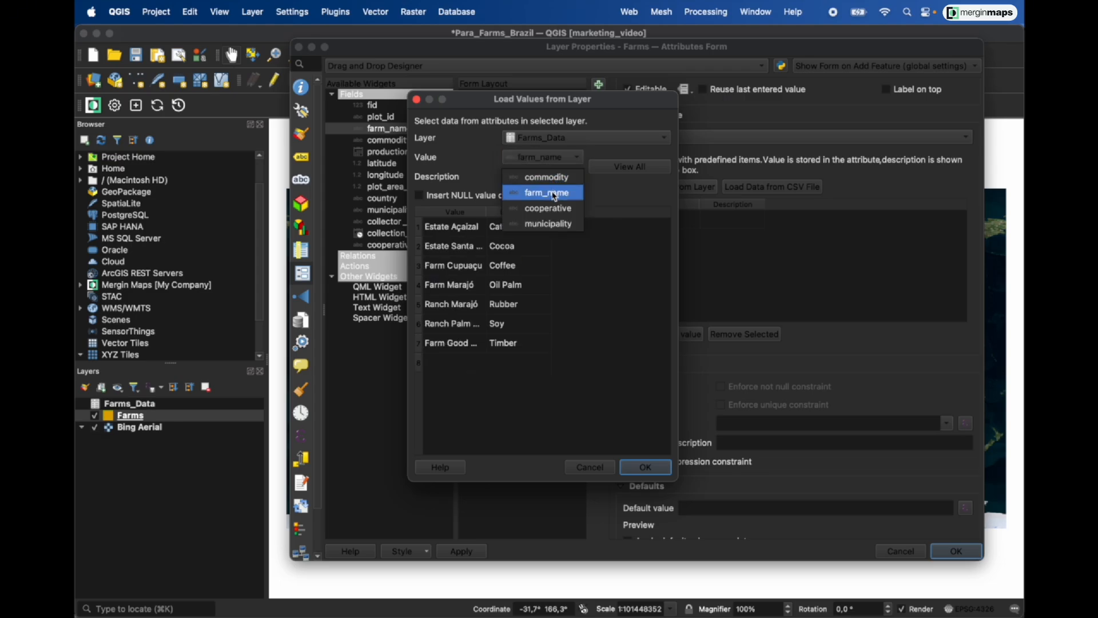
pyautogui.click(553, 194)
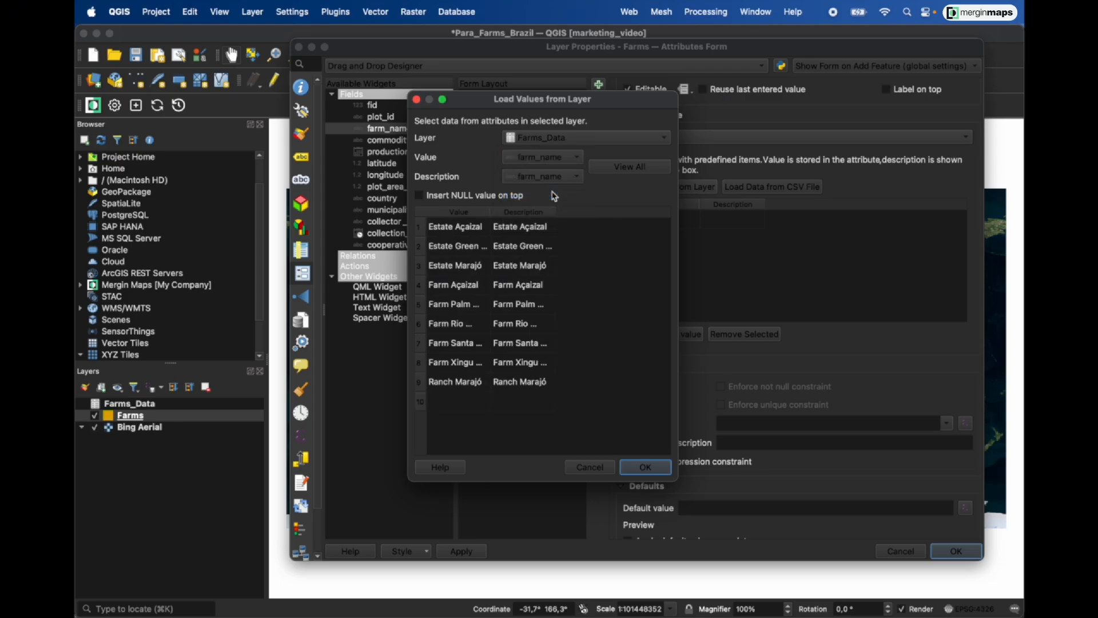
pyautogui.click(655, 468)
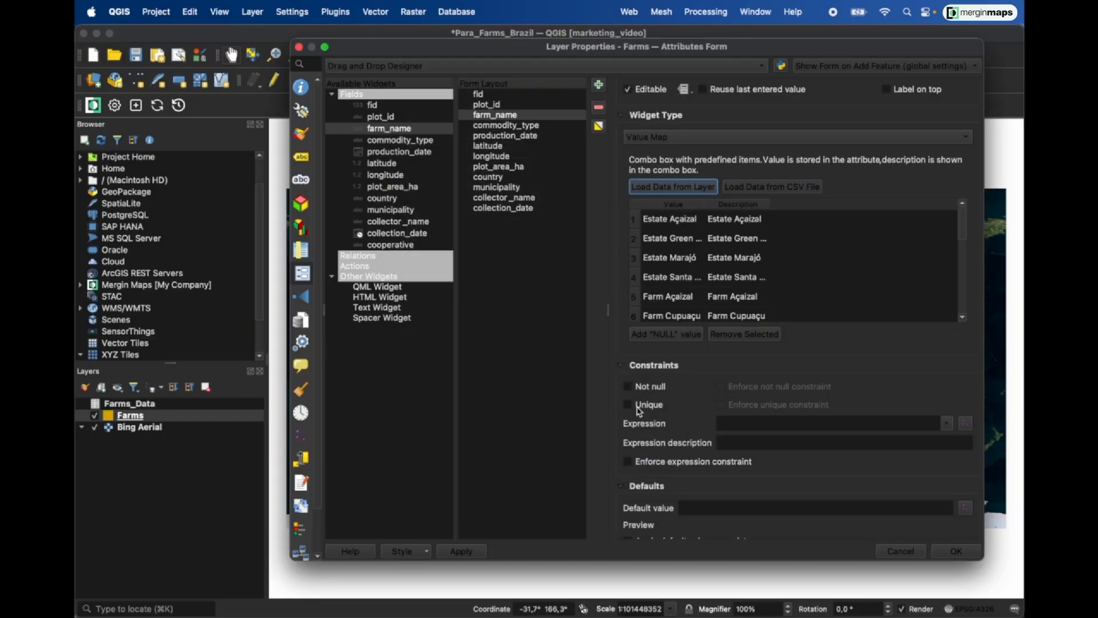
# Make commodity_type a Value Map widget, loading its entries from Farms_Data with commodity as both value and description.
pyautogui.click(523, 127)
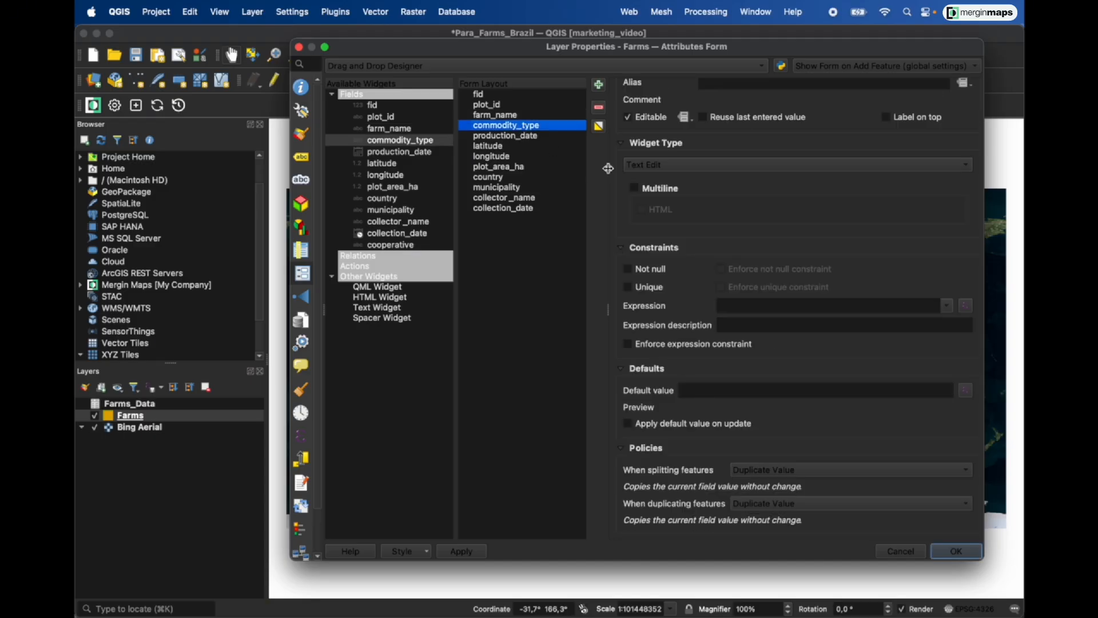
pyautogui.click(648, 170)
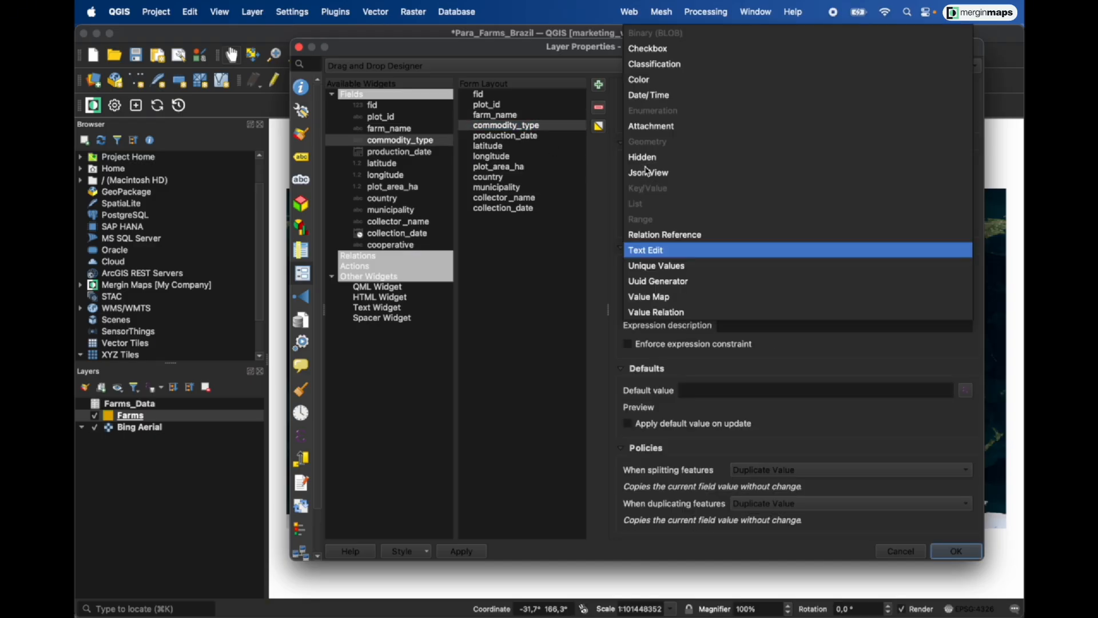
pyautogui.click(663, 298)
pyautogui.click(669, 216)
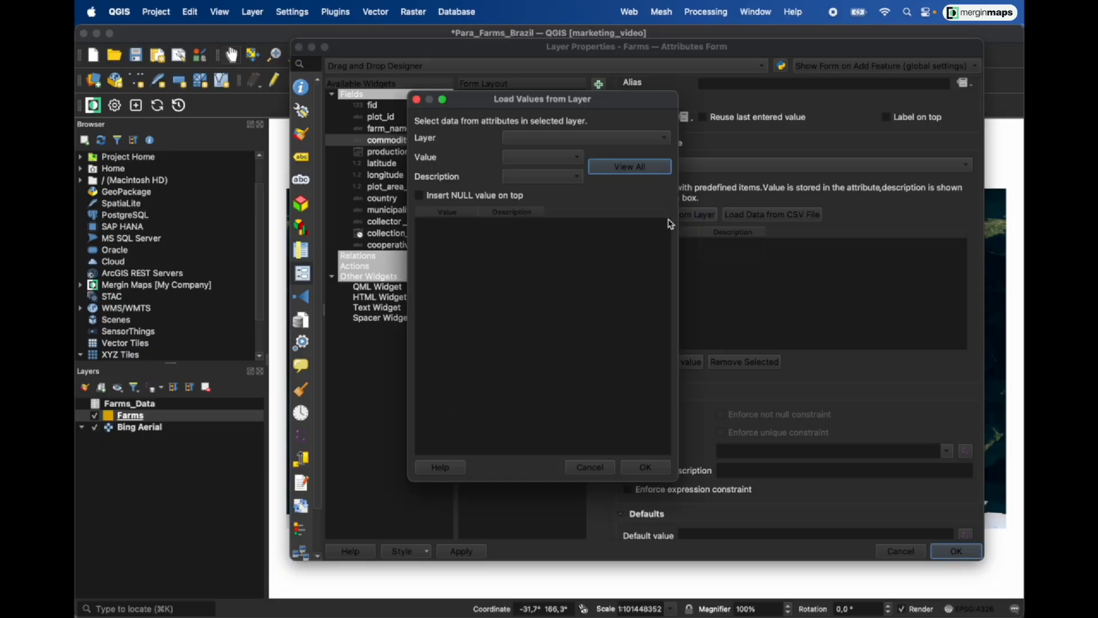
pyautogui.click(583, 146)
pyautogui.click(583, 154)
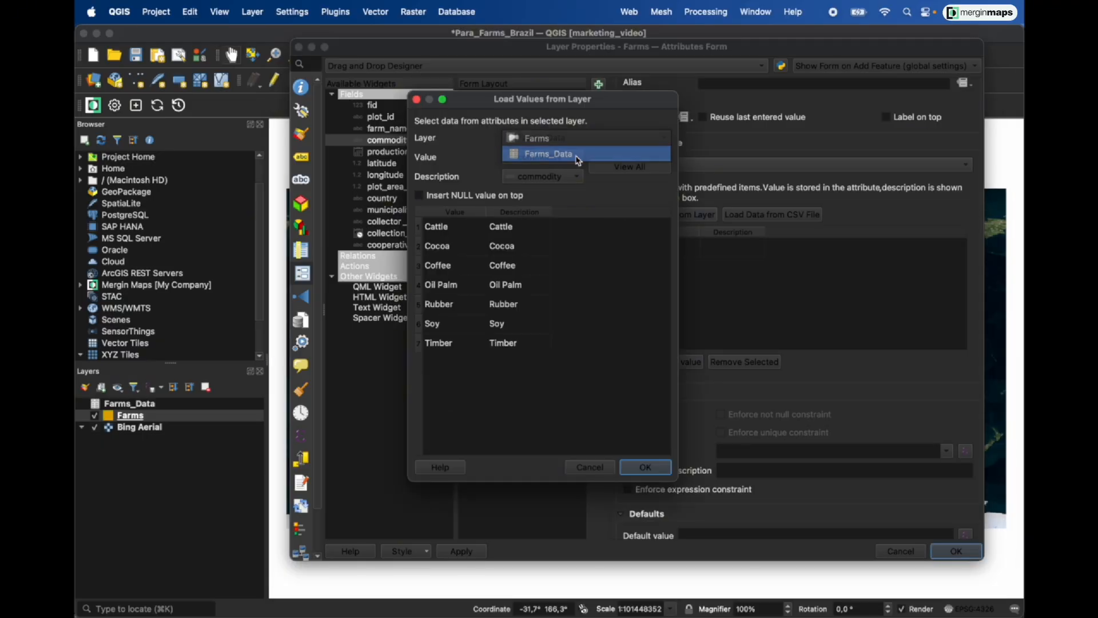
pyautogui.click(564, 161)
pyautogui.click(563, 165)
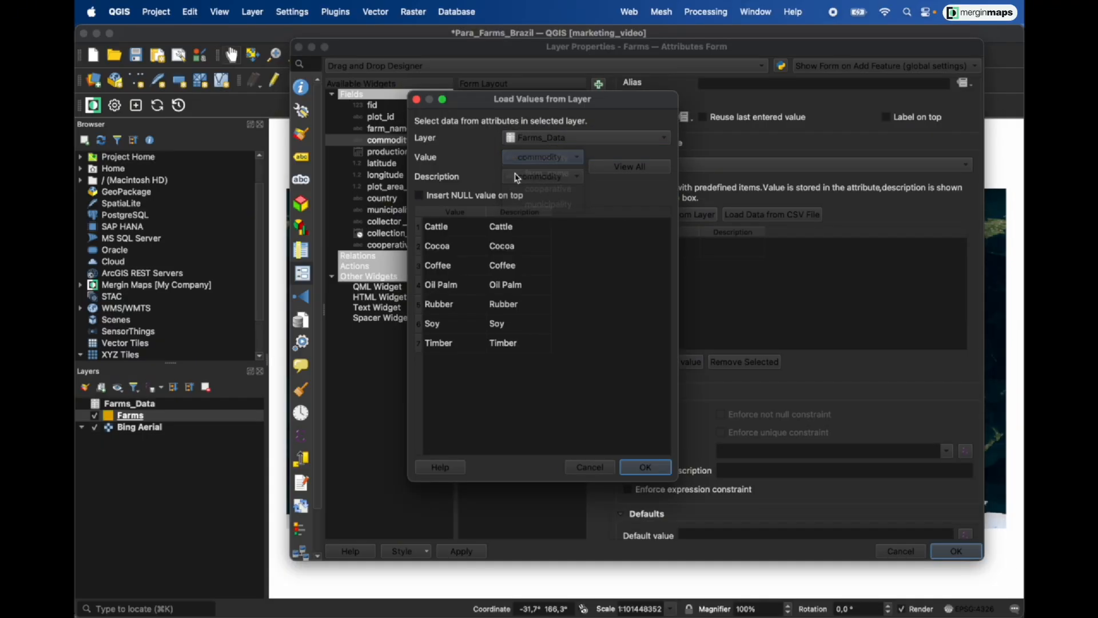
pyautogui.click(646, 467)
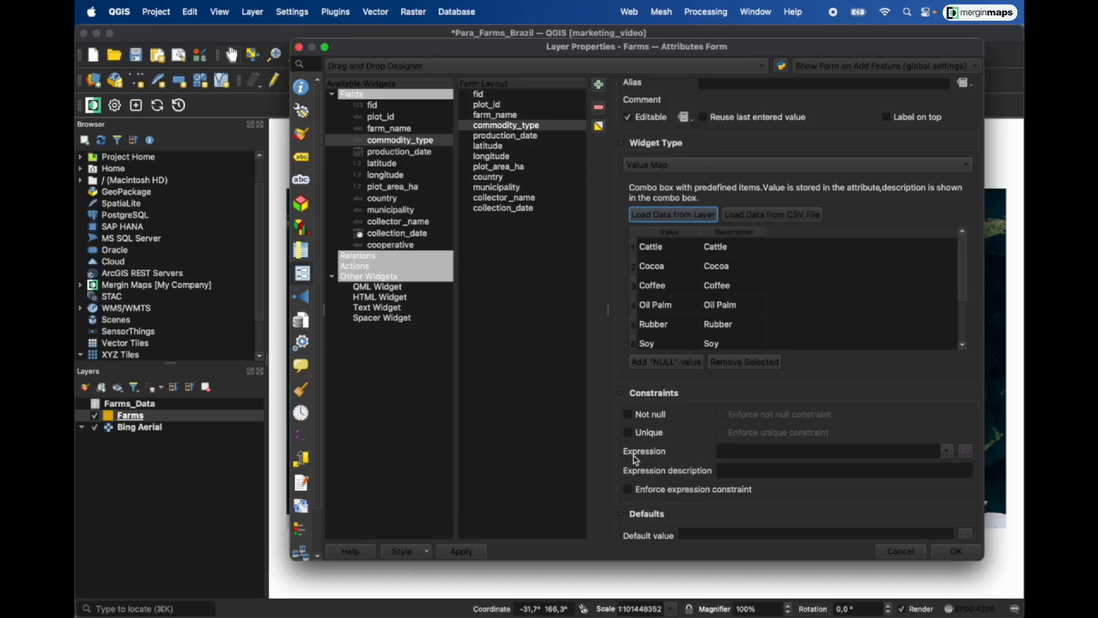
# Make municipality a Value Map widget, loading its entries from Farms_Data with municipality as both value and description.
pyautogui.click(518, 188)
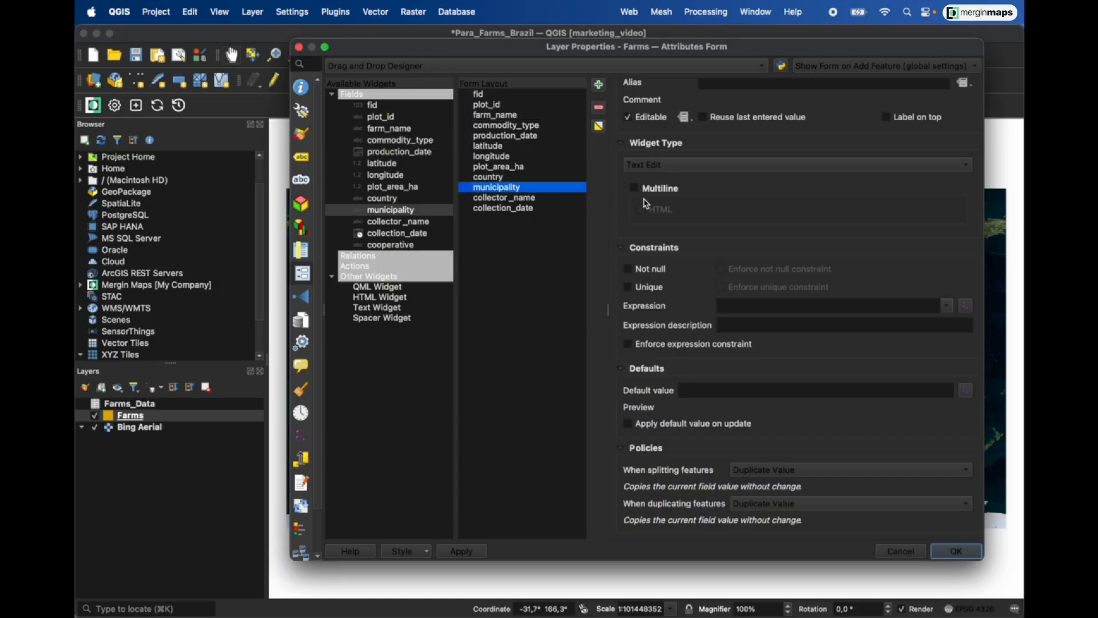
pyautogui.click(652, 168)
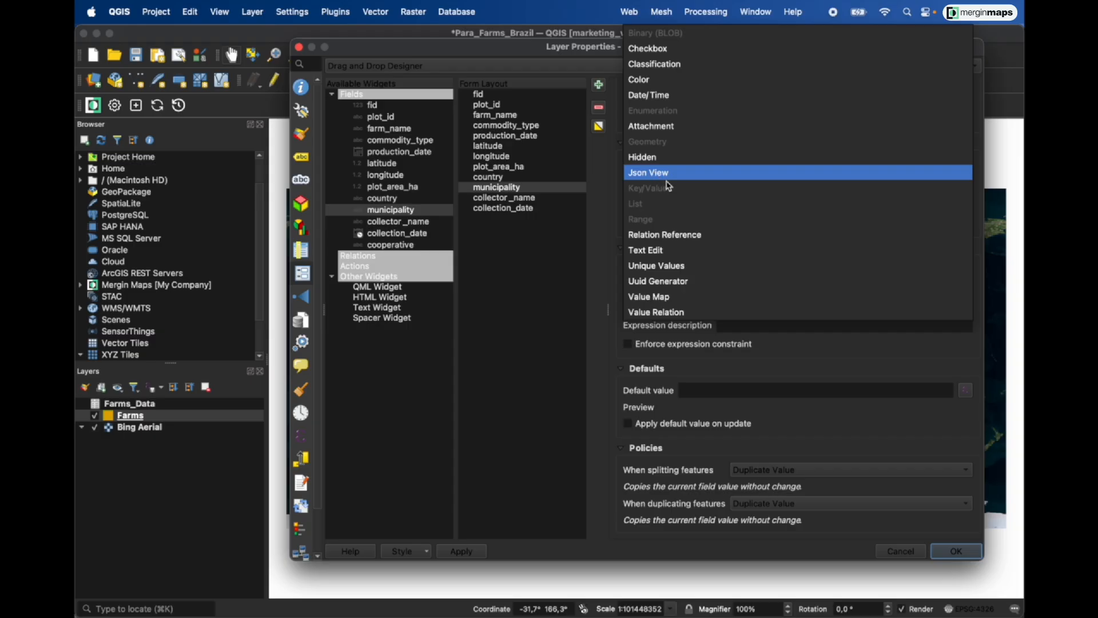
pyautogui.click(678, 298)
pyautogui.click(680, 219)
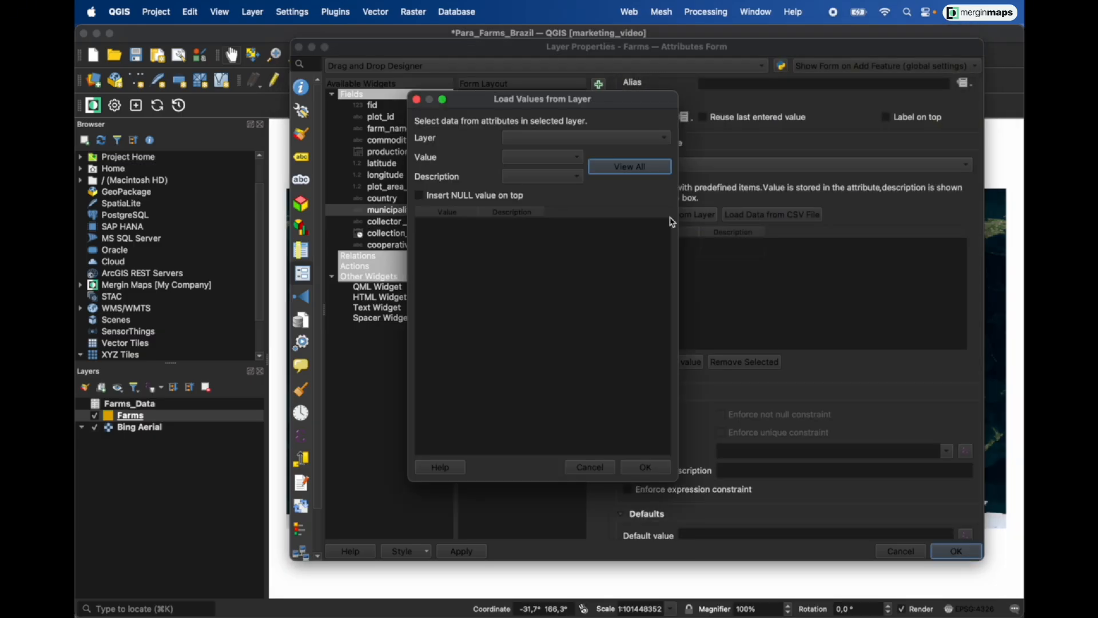
pyautogui.click(633, 140)
pyautogui.click(577, 154)
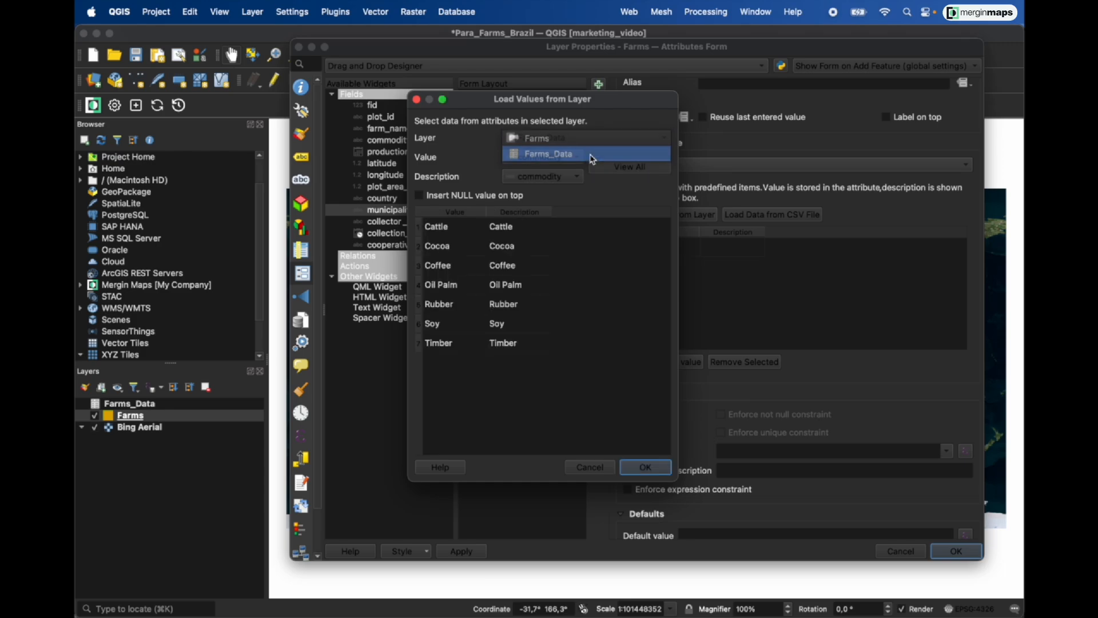
pyautogui.click(560, 163)
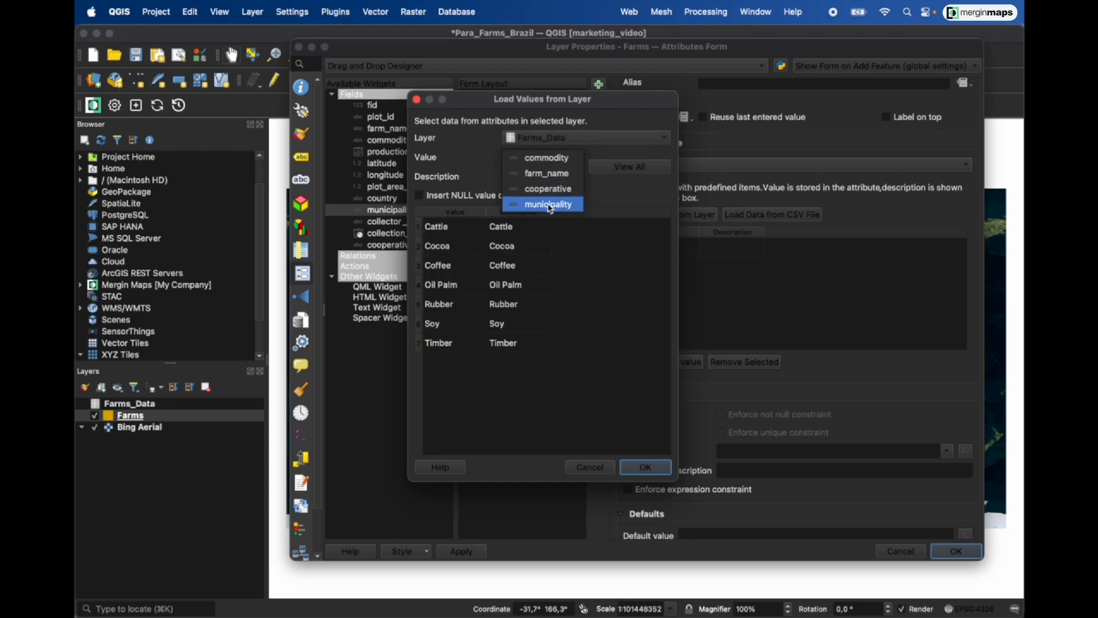
pyautogui.click(551, 209)
pyautogui.click(543, 176)
pyautogui.click(542, 223)
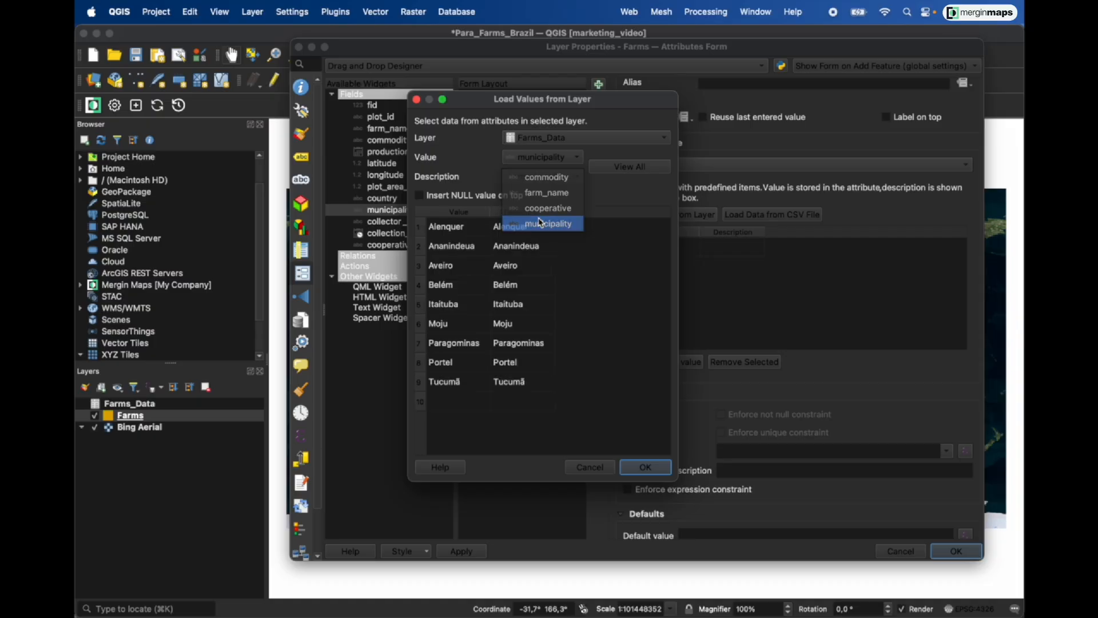
pyautogui.click(660, 467)
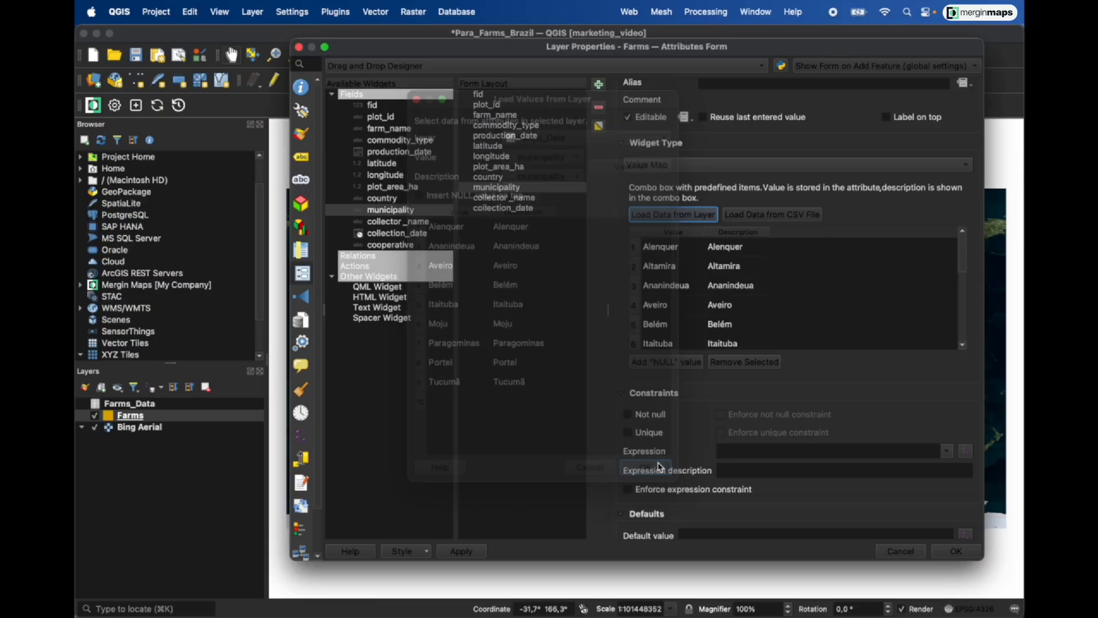
# Add the cooperative field to the form layout between farm_name and commodity_type.
pyautogui.click(501, 302)
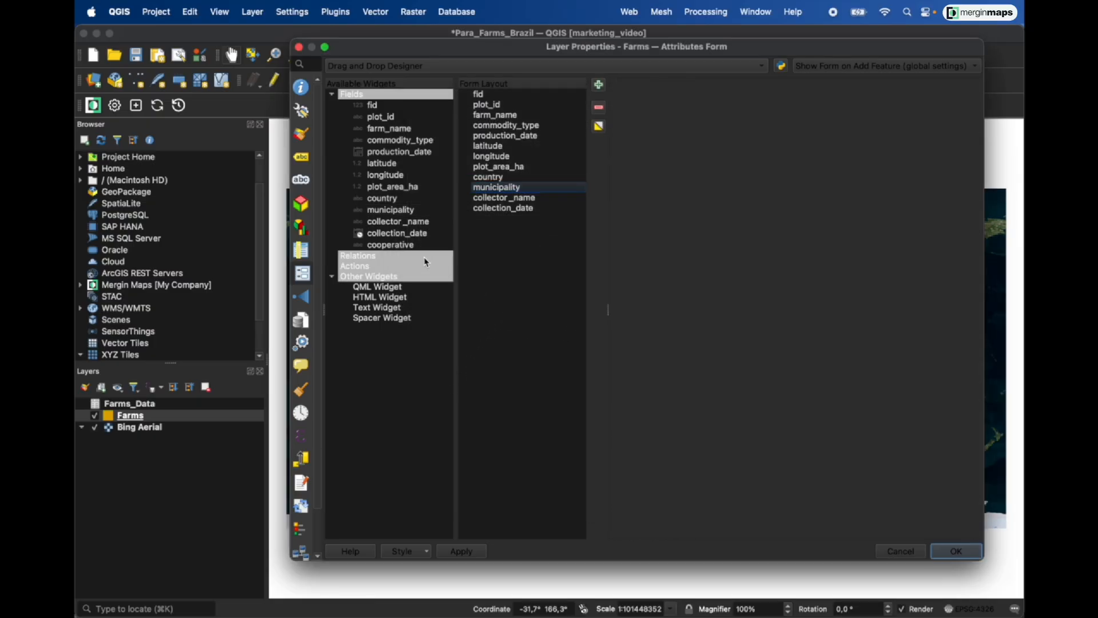
pyautogui.moveTo(394, 251); pyautogui.dragTo(538, 131)
pyautogui.click(538, 127)
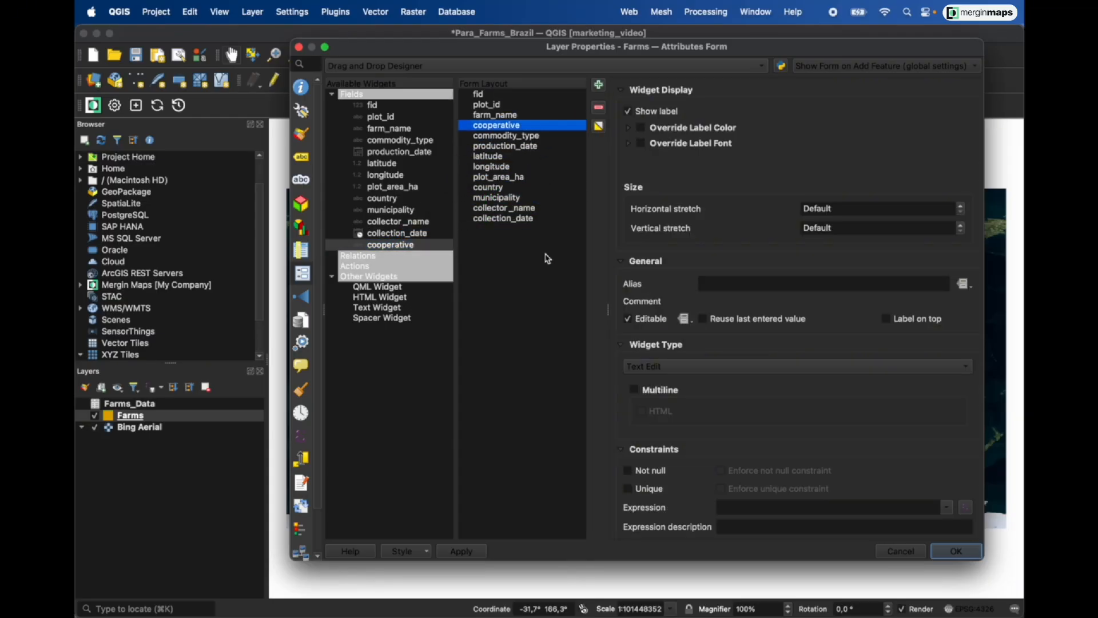
# Make cooperative a Value Map widget, loading its entries from Farms_Data with cooperative as both value and description.
pyautogui.click(672, 373)
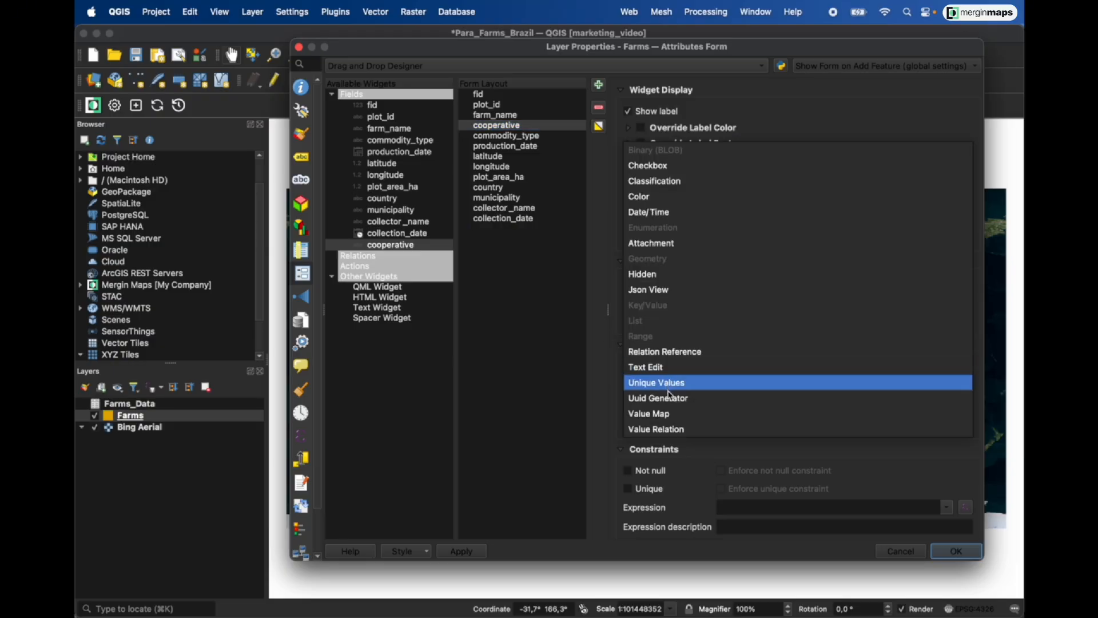
pyautogui.click(672, 417)
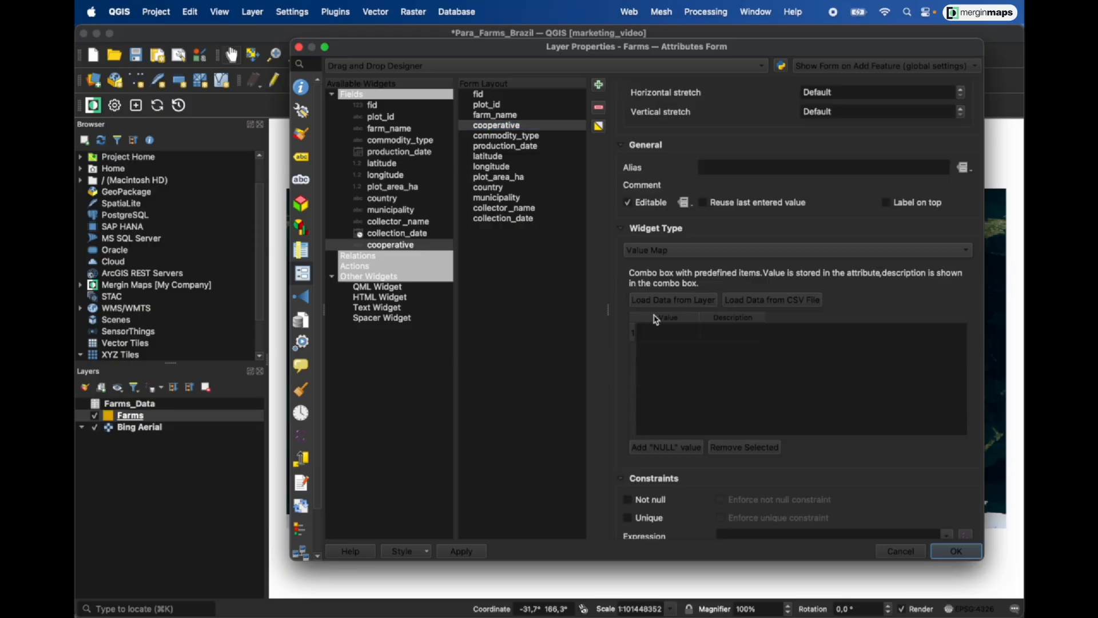
pyautogui.click(664, 301)
pyautogui.click(595, 141)
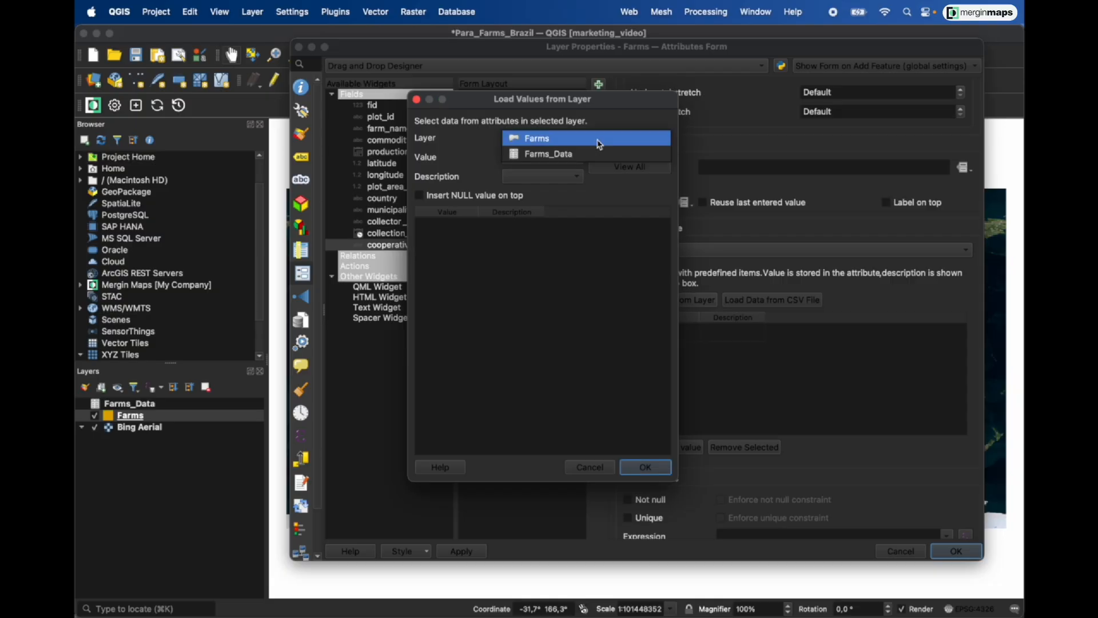
pyautogui.click(578, 152)
pyautogui.click(570, 160)
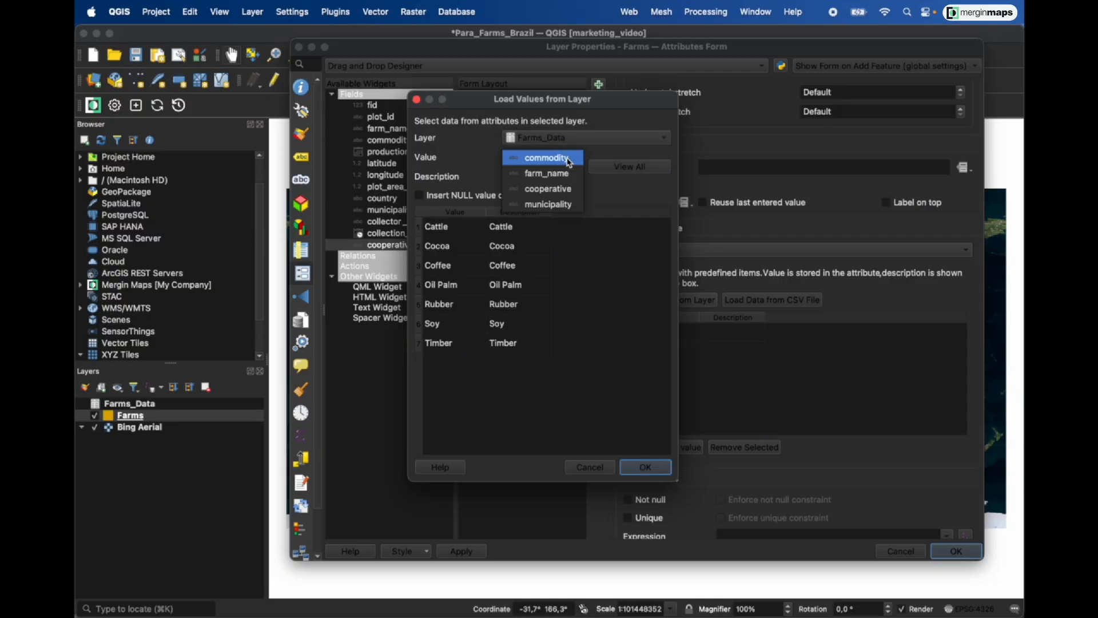
pyautogui.click(560, 190)
pyautogui.click(557, 177)
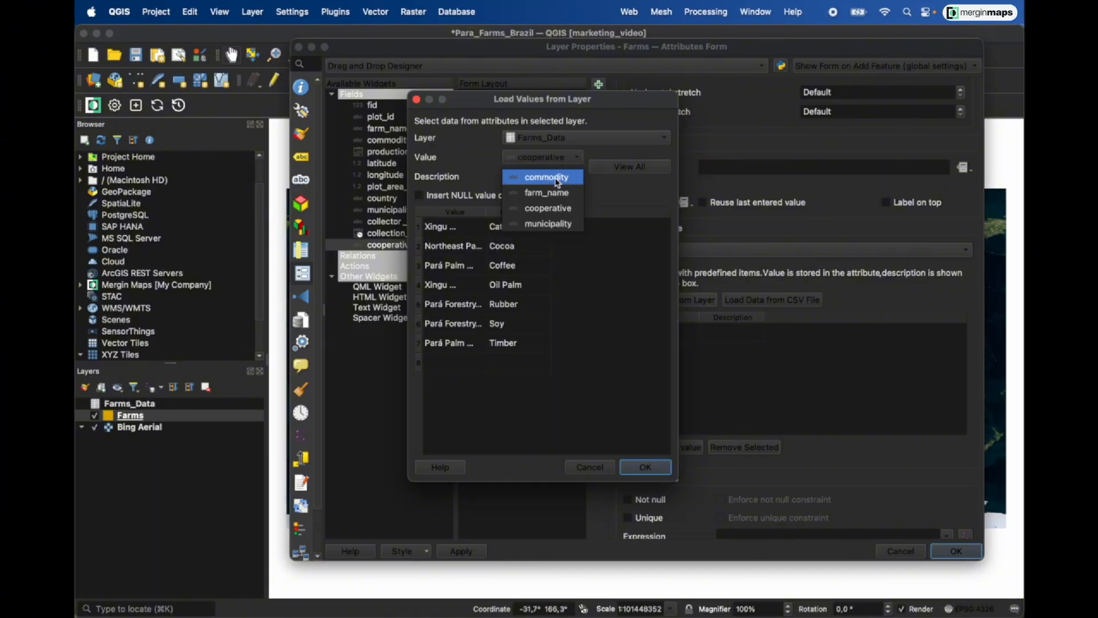
pyautogui.click(560, 208)
pyautogui.click(645, 467)
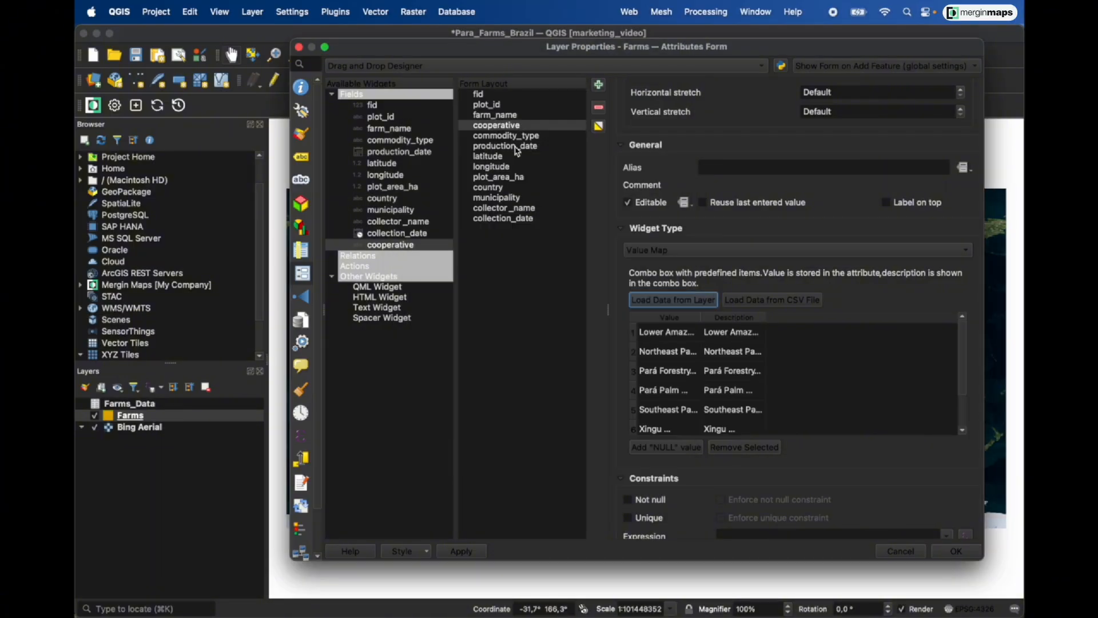
# Set the latitude field's default value to y(point_on_surface($geometry)), enable applying it on update, and apply the form changes.
pyautogui.click(515, 147)
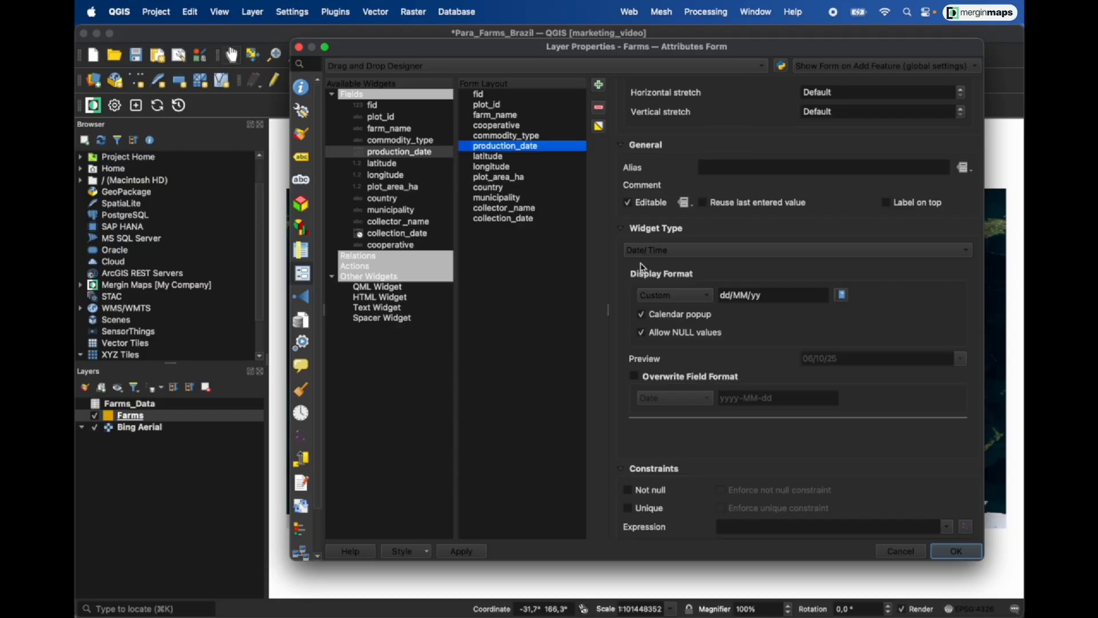
pyautogui.click(515, 157)
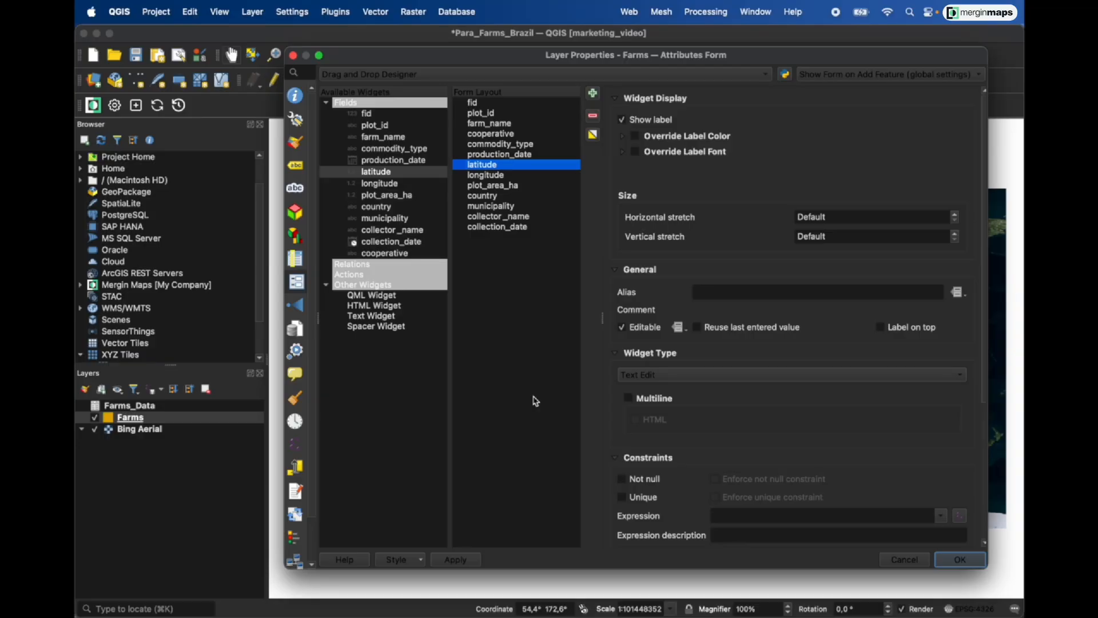
pyautogui.scroll(-5, 635, 412)
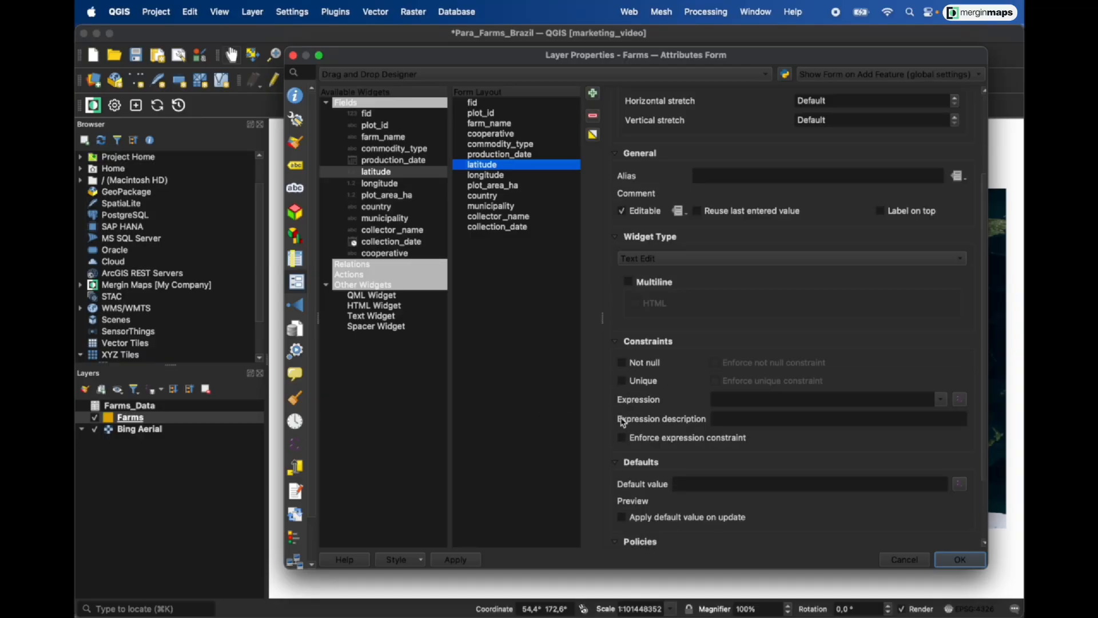
pyautogui.click(723, 445)
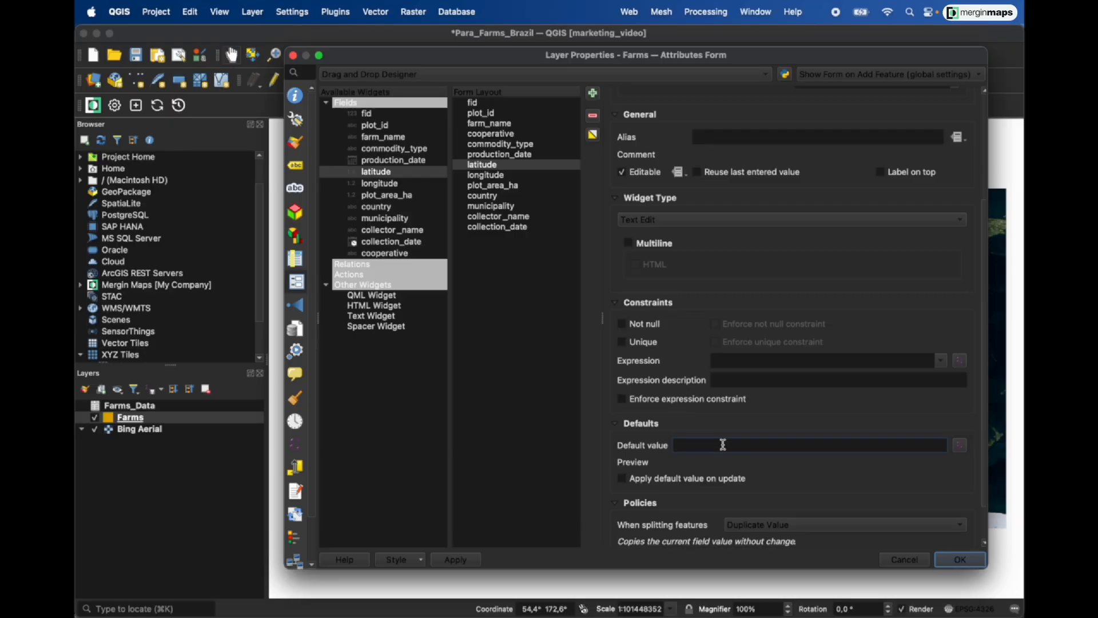
pyautogui.write('y(point)')
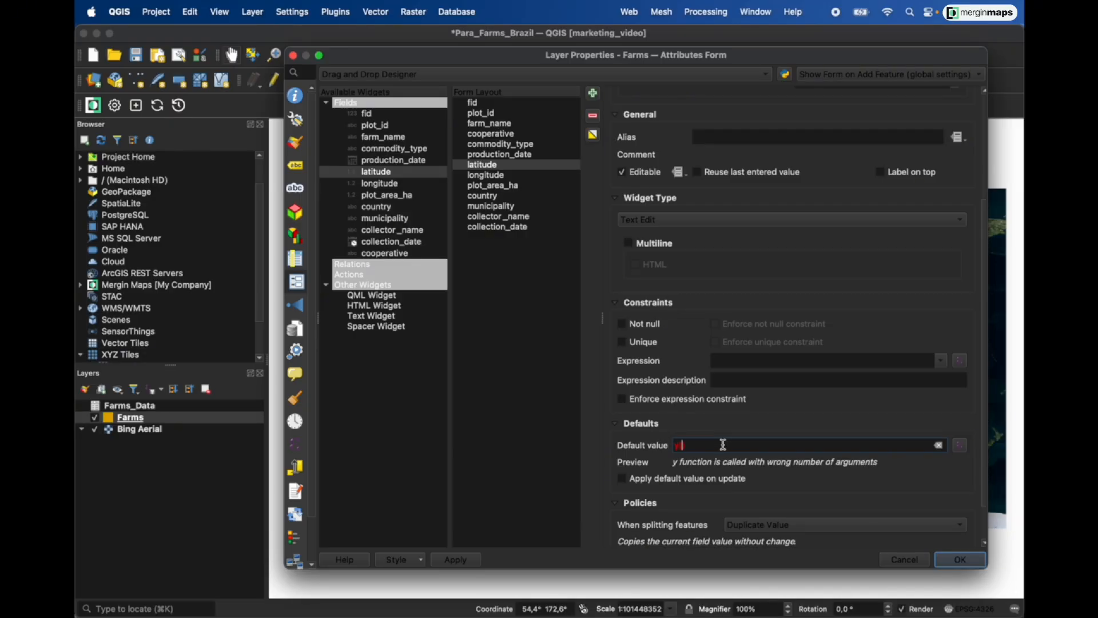
pyautogui.write('_on')
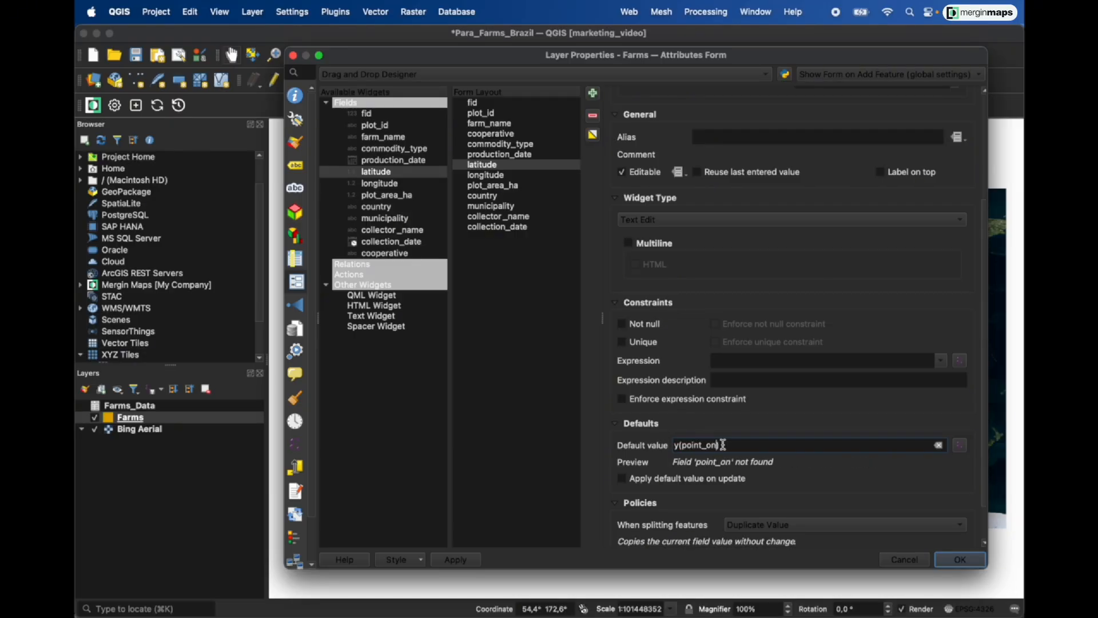
pyautogui.write('_surface($geometry')
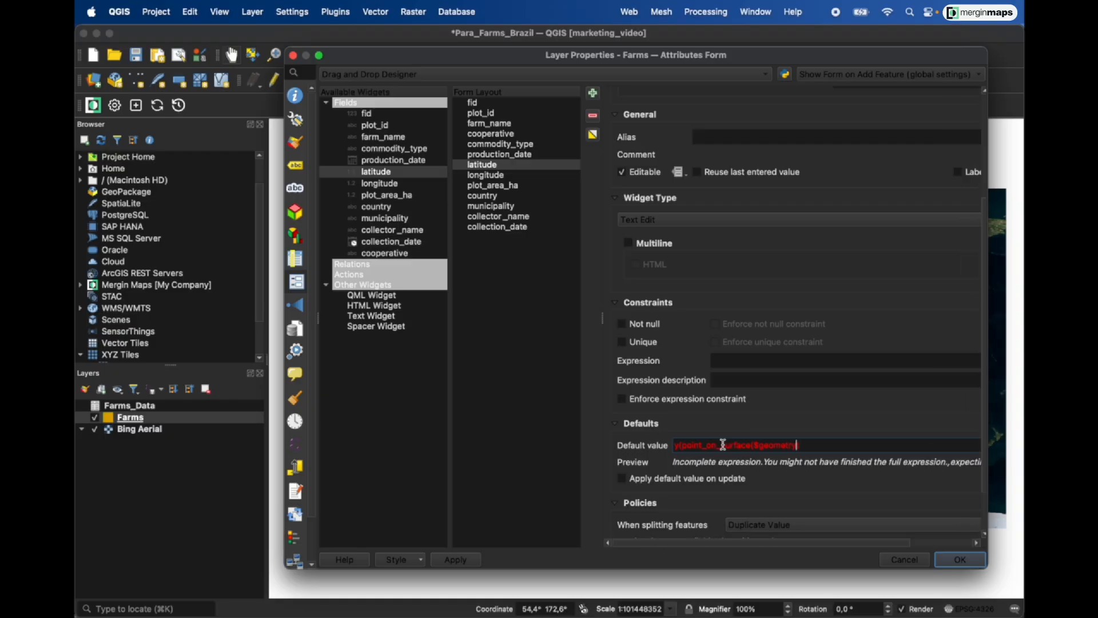
pyautogui.write(')')
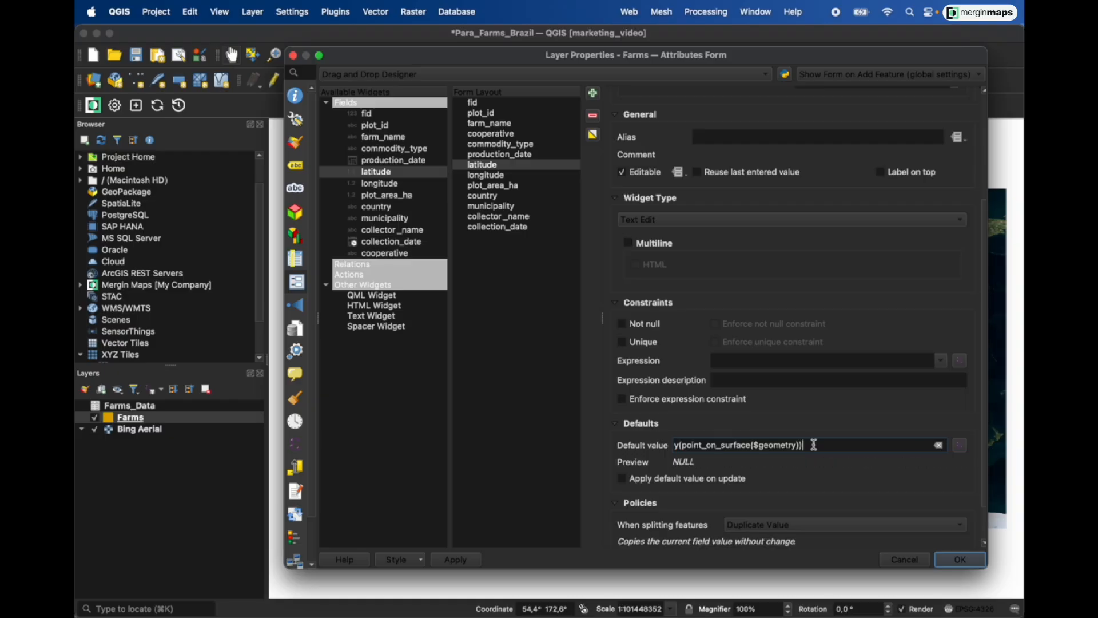
pyautogui.click(656, 479)
pyautogui.click(456, 559)
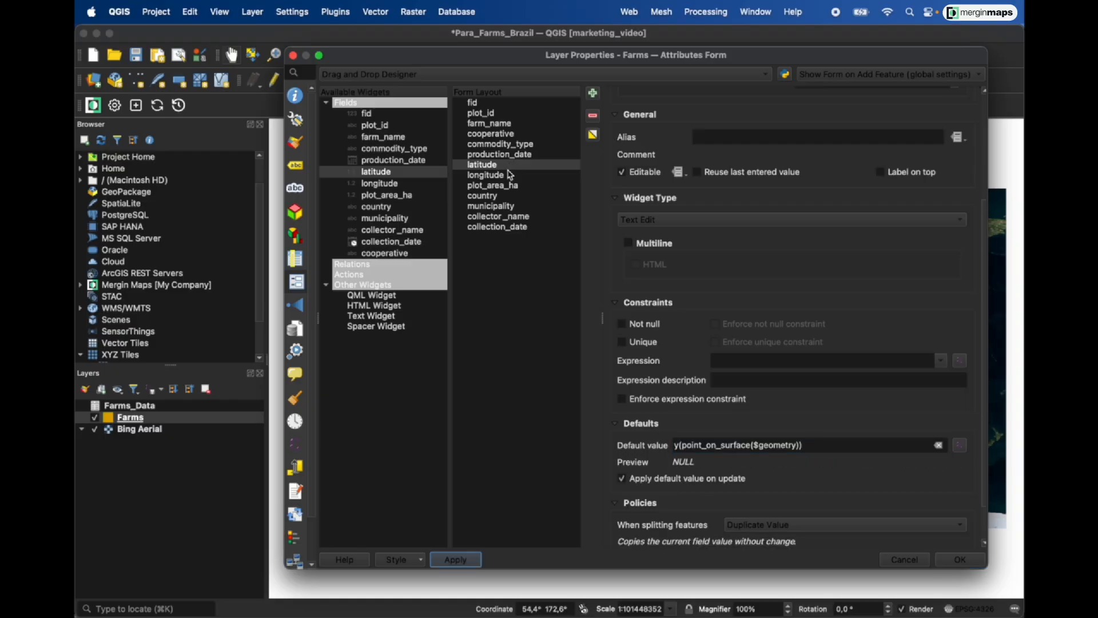
# Set the longitude field's default value to x(point_on_surface($geometry)).
pyautogui.click(510, 175)
pyautogui.click(695, 444)
pyautogui.write('x(')
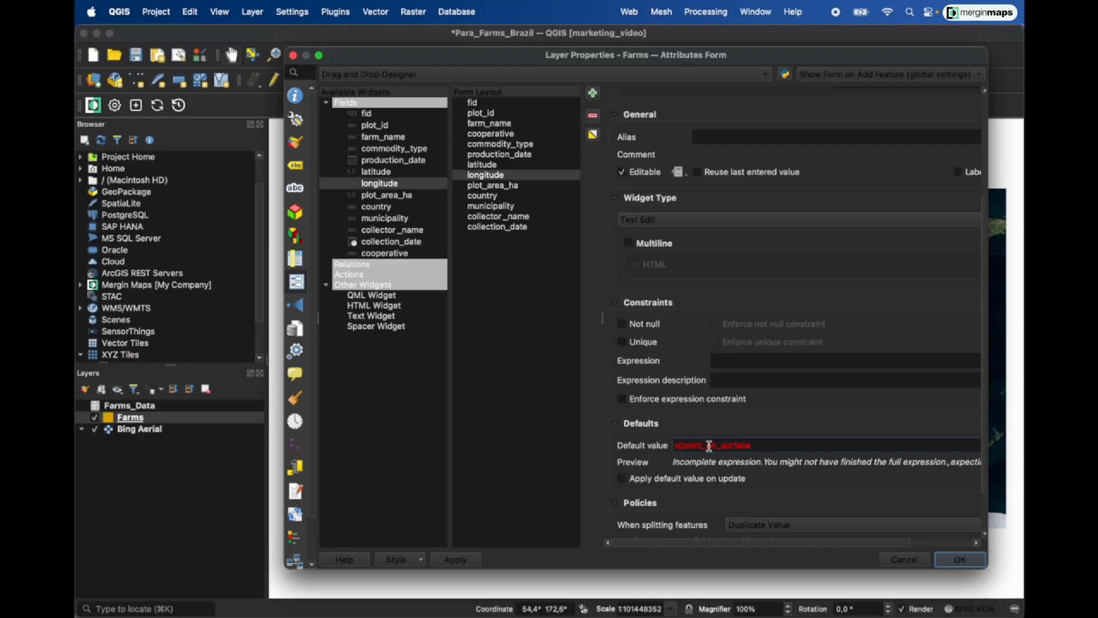
pyautogui.write('$geom')
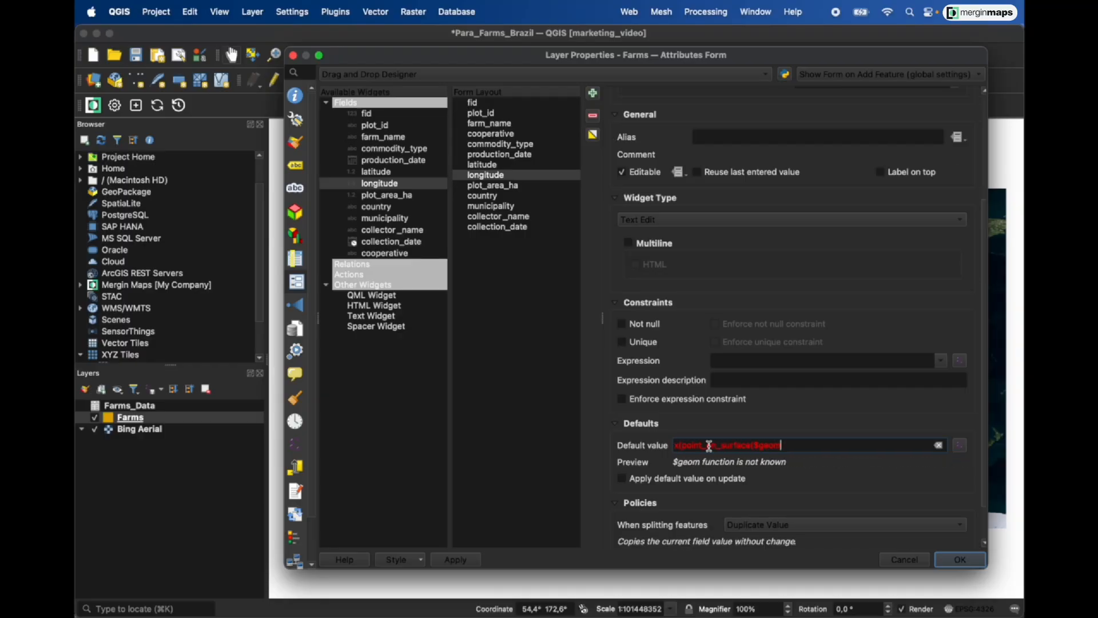
pyautogui.write('etry))')
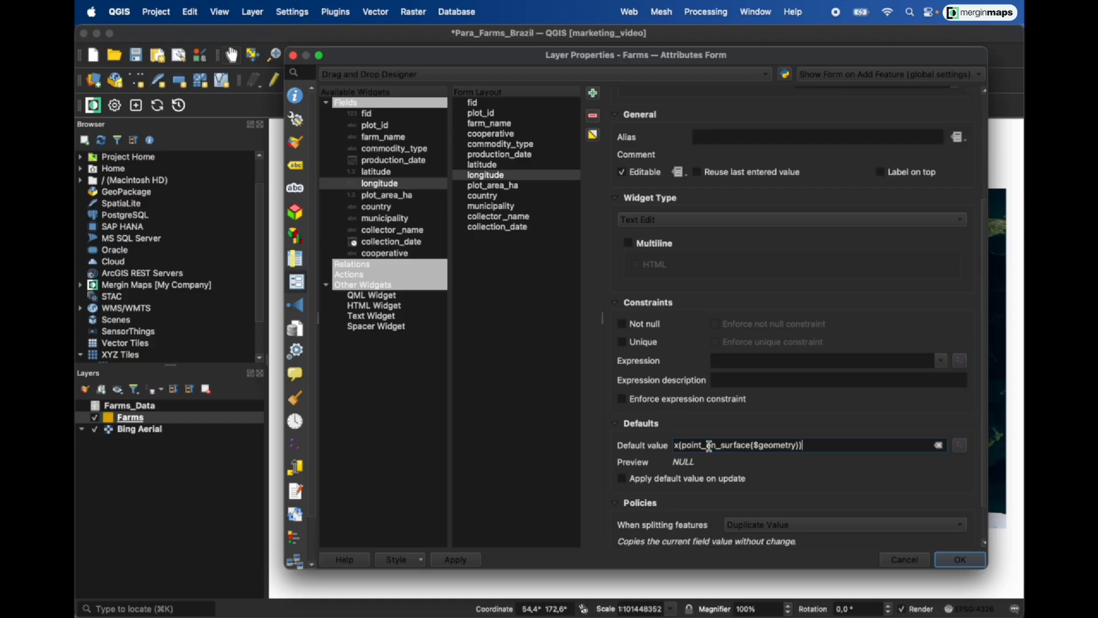
# Set the plot_area_ha field's default value to $area / 10000 and enable applying it on update.
pyautogui.click(517, 185)
pyautogui.scroll(-3, 644, 462)
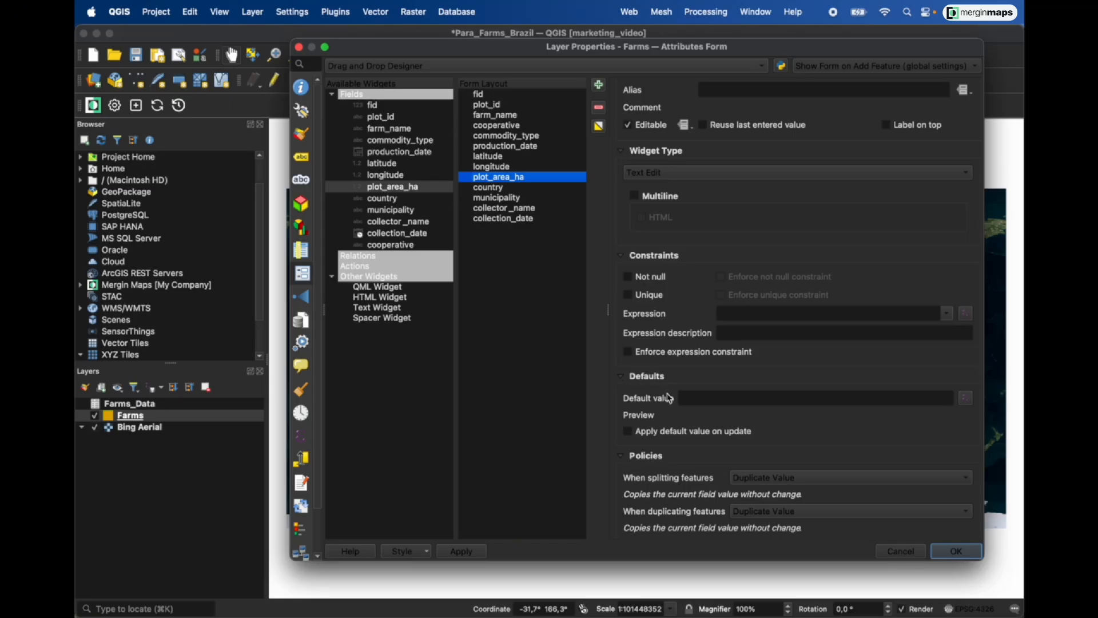
pyautogui.click(686, 397)
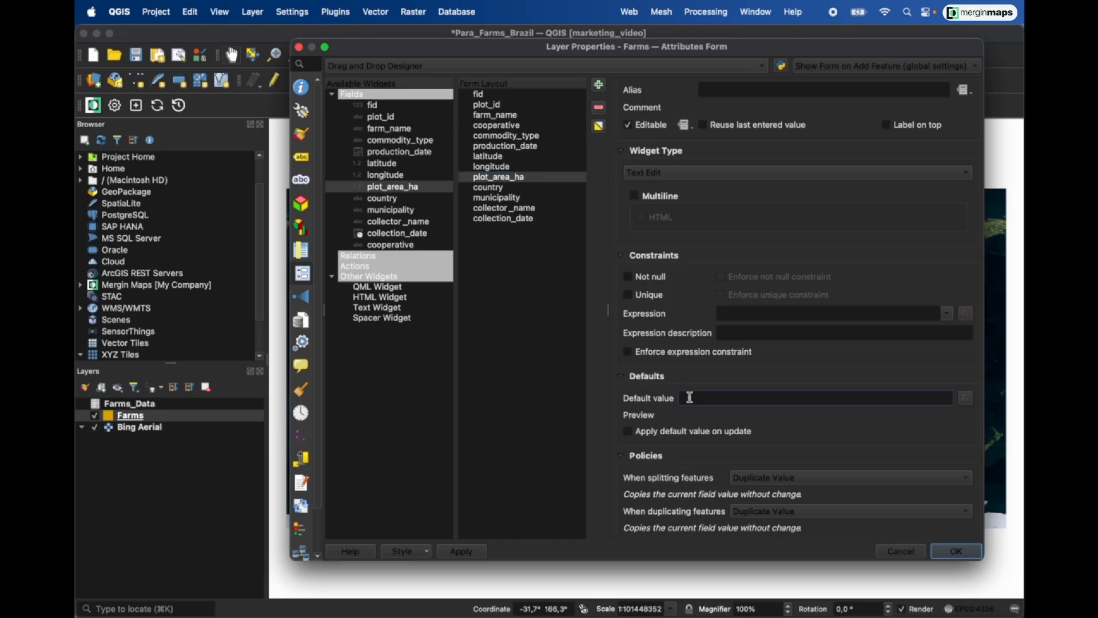
pyautogui.write('$area / 10000')
pyautogui.click(669, 435)
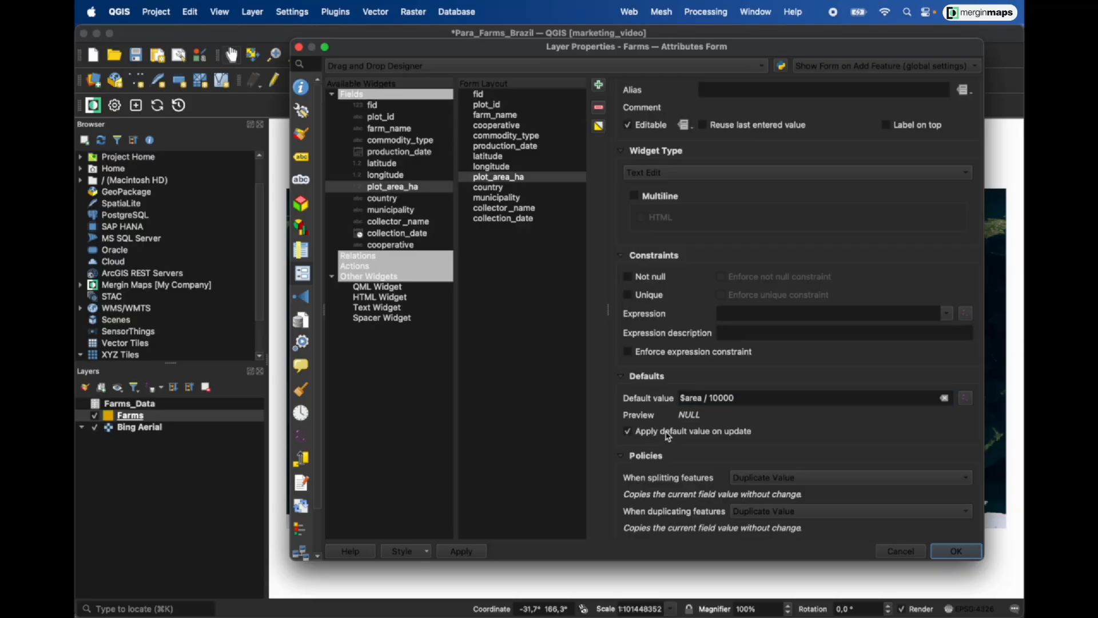
# Set the country field's default value to 'Brazil' in single quotes and enable applying it on update.
pyautogui.click(488, 191)
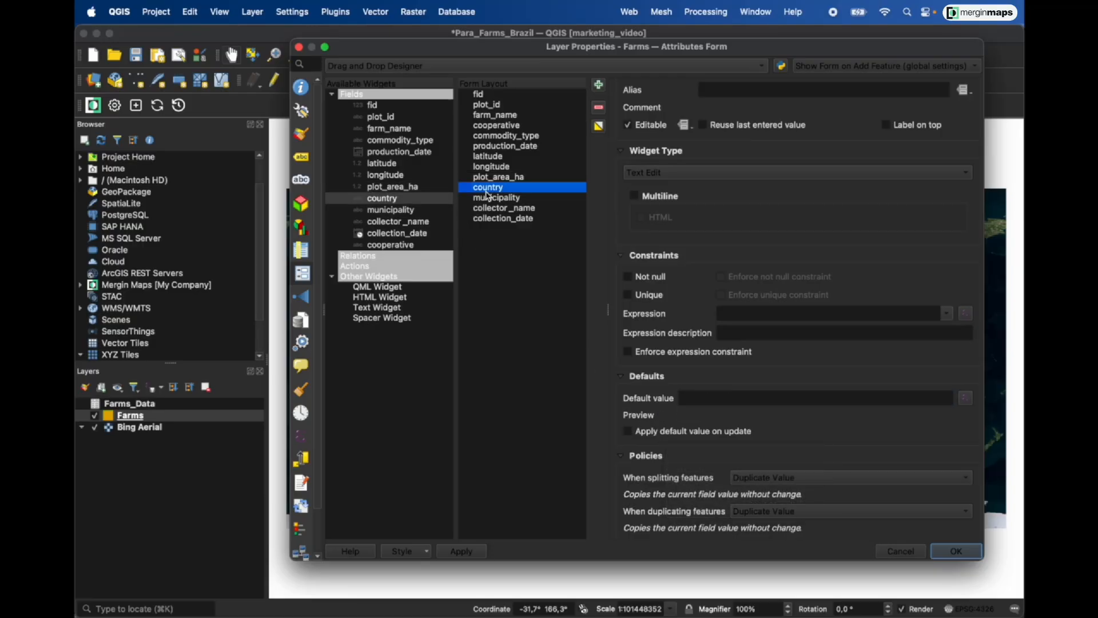
pyautogui.click(692, 395)
pyautogui.write('"Brazil"')
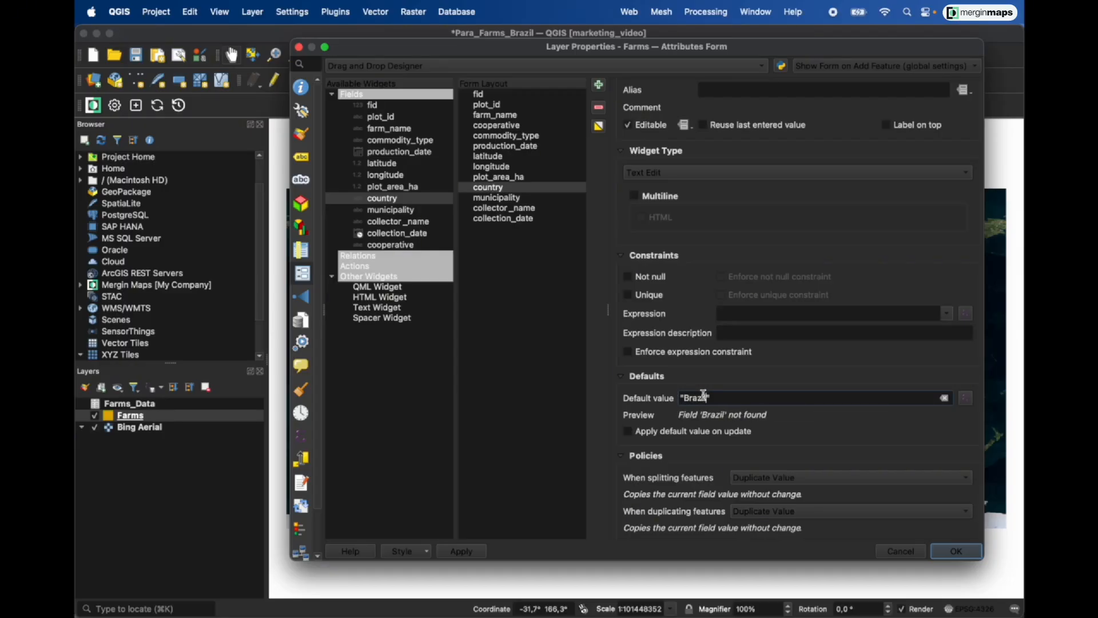
pyautogui.click(712, 432)
pyautogui.press('BackSpace')
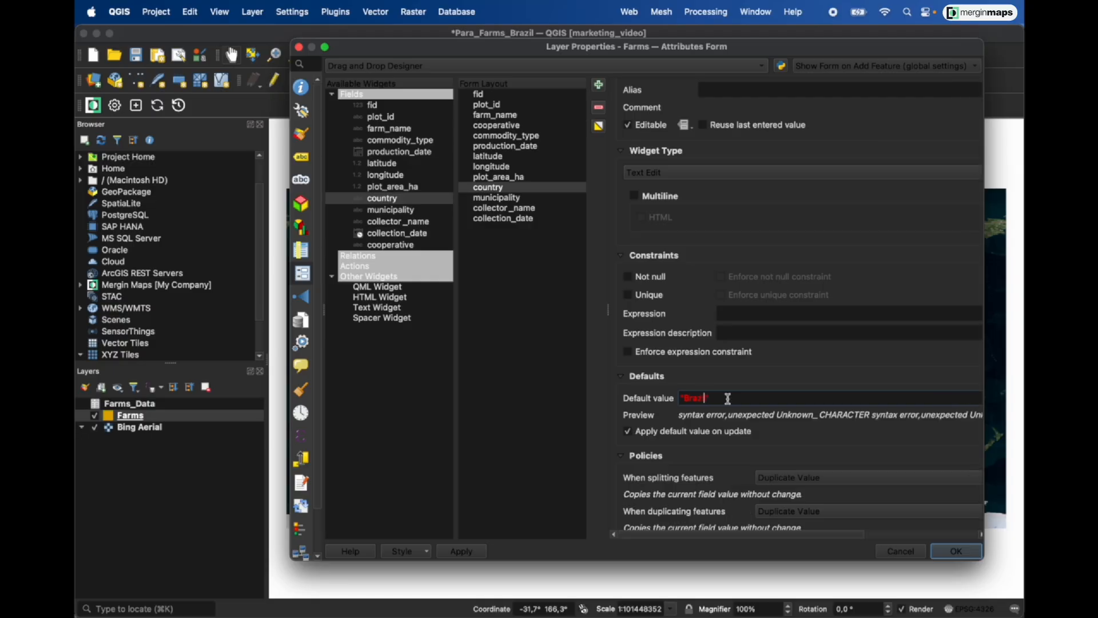
pyautogui.press('BackSpace')
pyautogui.write("'")
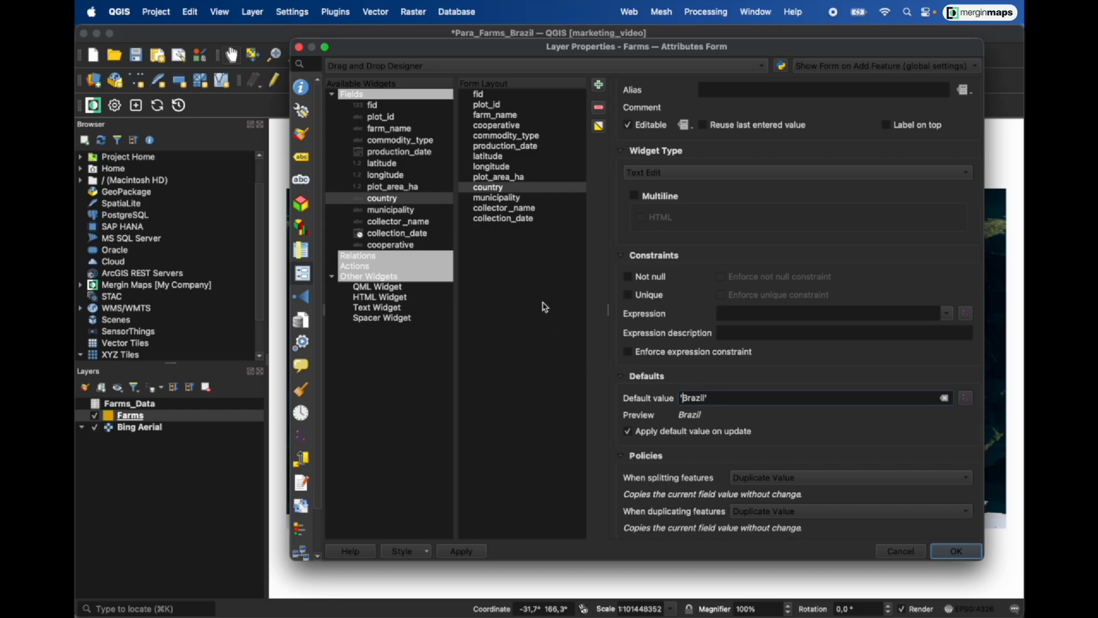
pyautogui.click(539, 199)
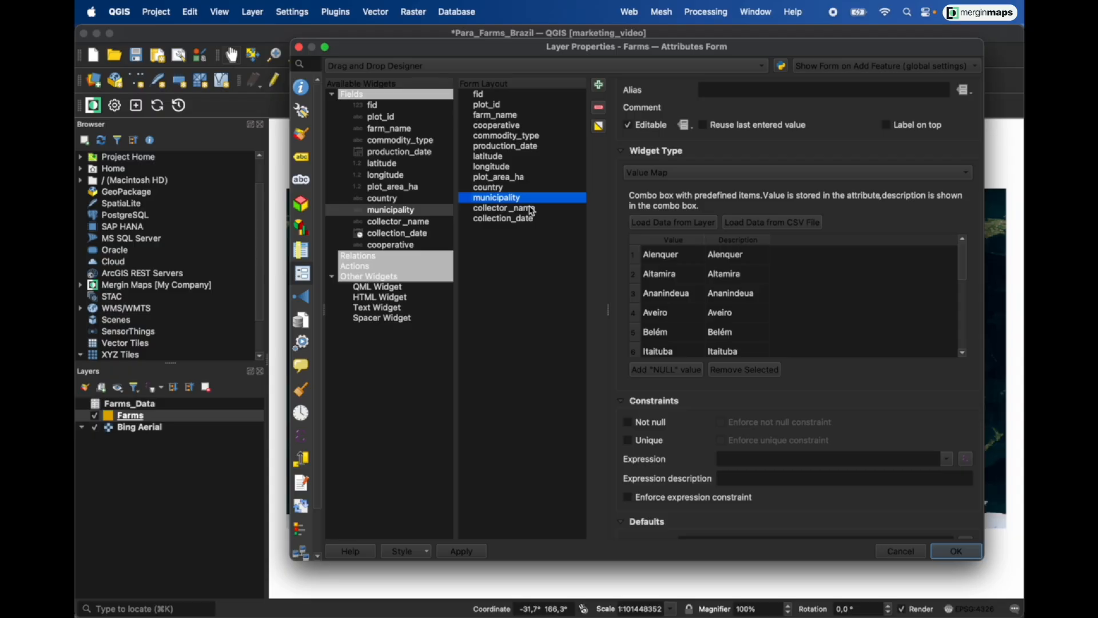
pyautogui.click(532, 209)
pyautogui.click(713, 402)
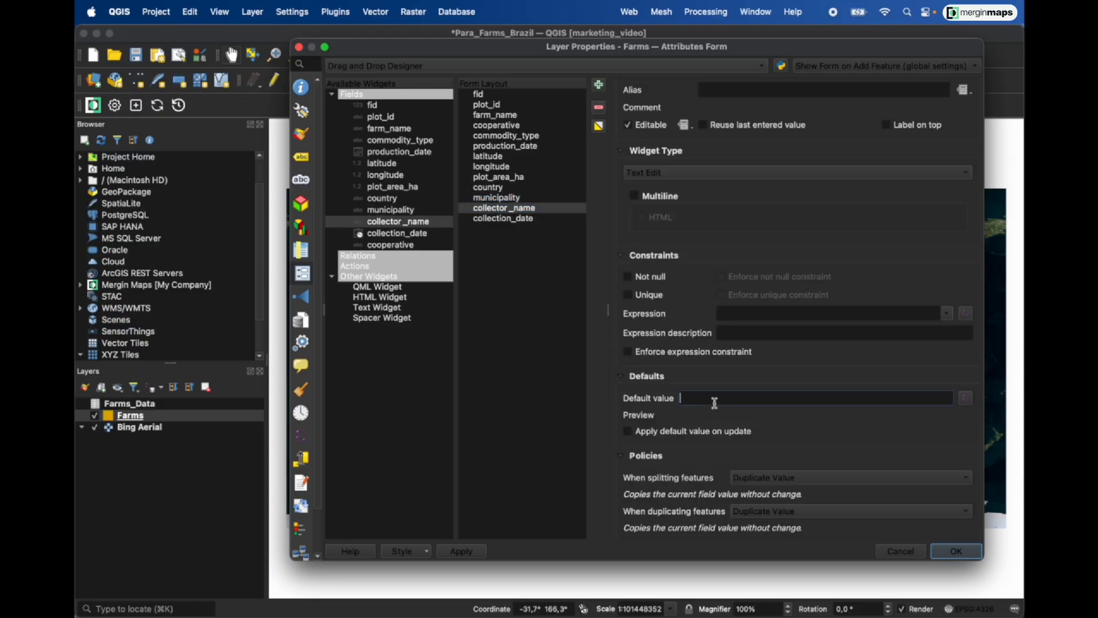
pyautogui.write('@mergin_username')
pyautogui.click(676, 433)
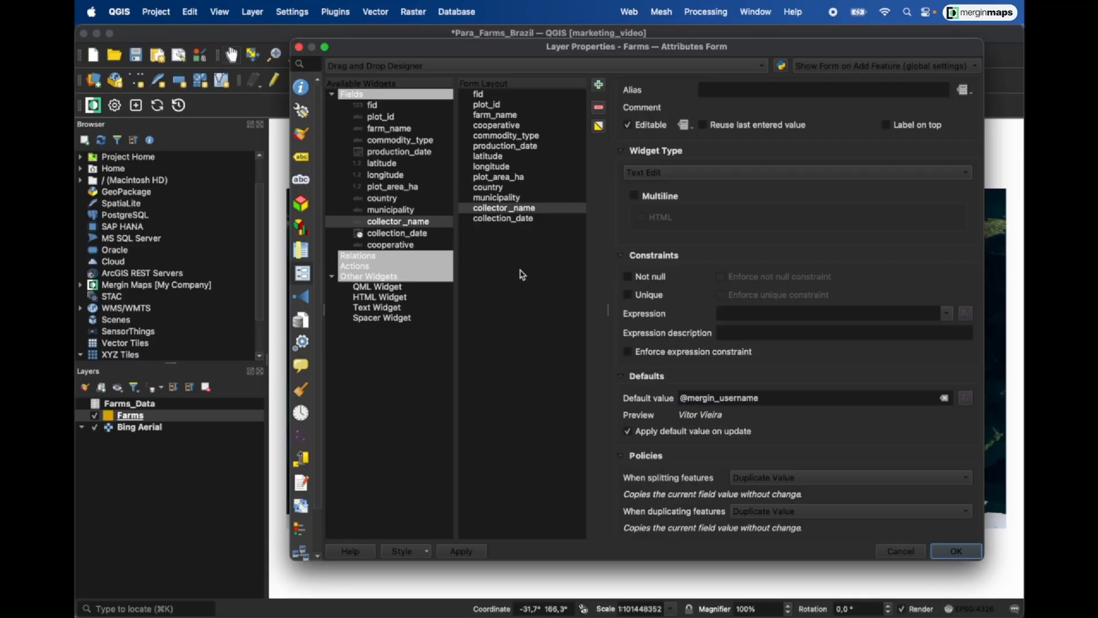
# Set the collection_date field's default value to now().
pyautogui.click(519, 225)
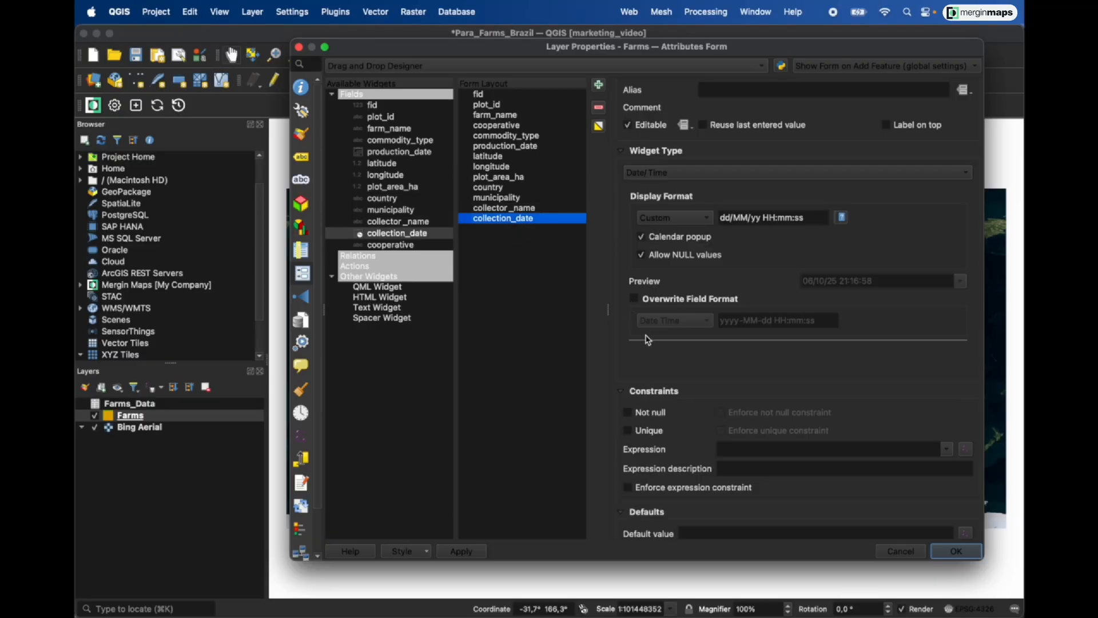
pyautogui.scroll(-4, 649, 343)
pyautogui.click(698, 419)
pyautogui.write('now')
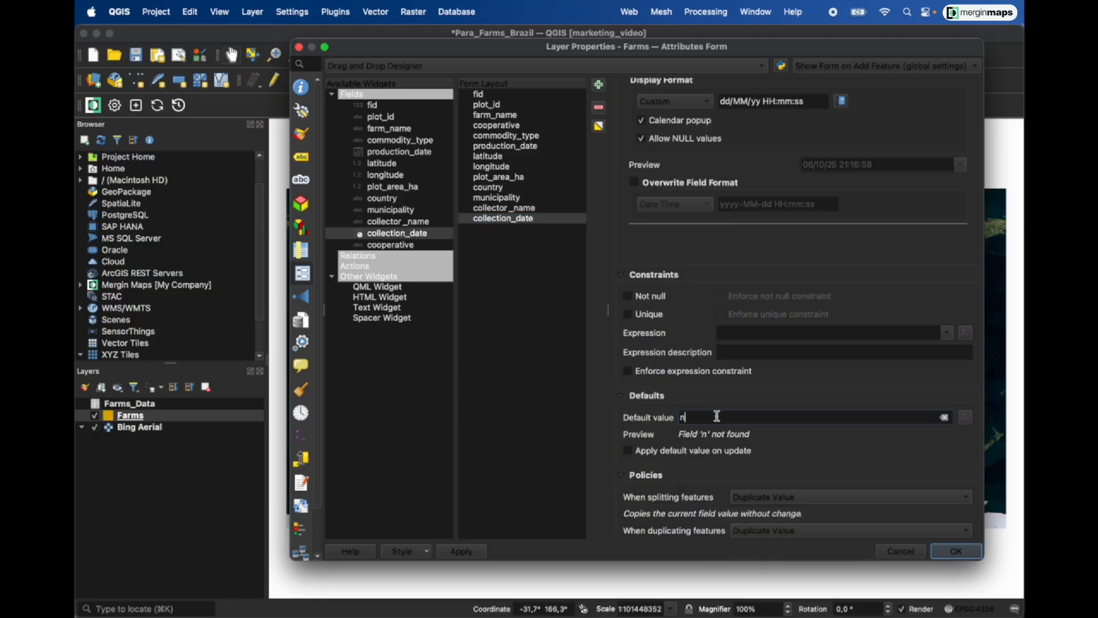
pyautogui.write('()')
pyautogui.scroll(-1, 717, 415)
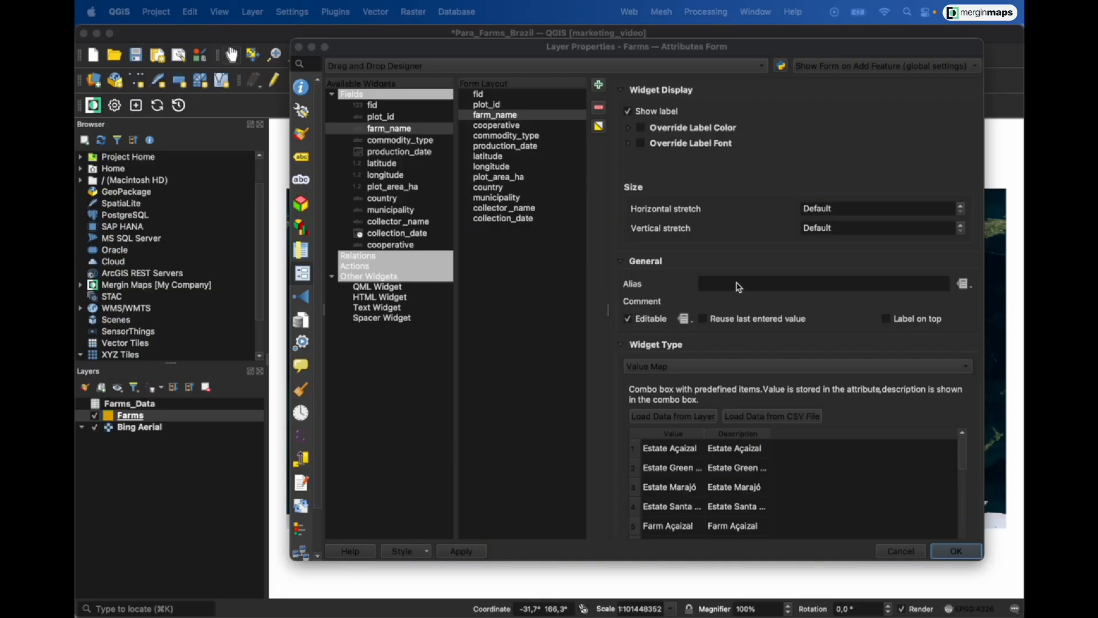
# Give the farm_name field the alias Nome Fazenda.
pyautogui.click(714, 285)
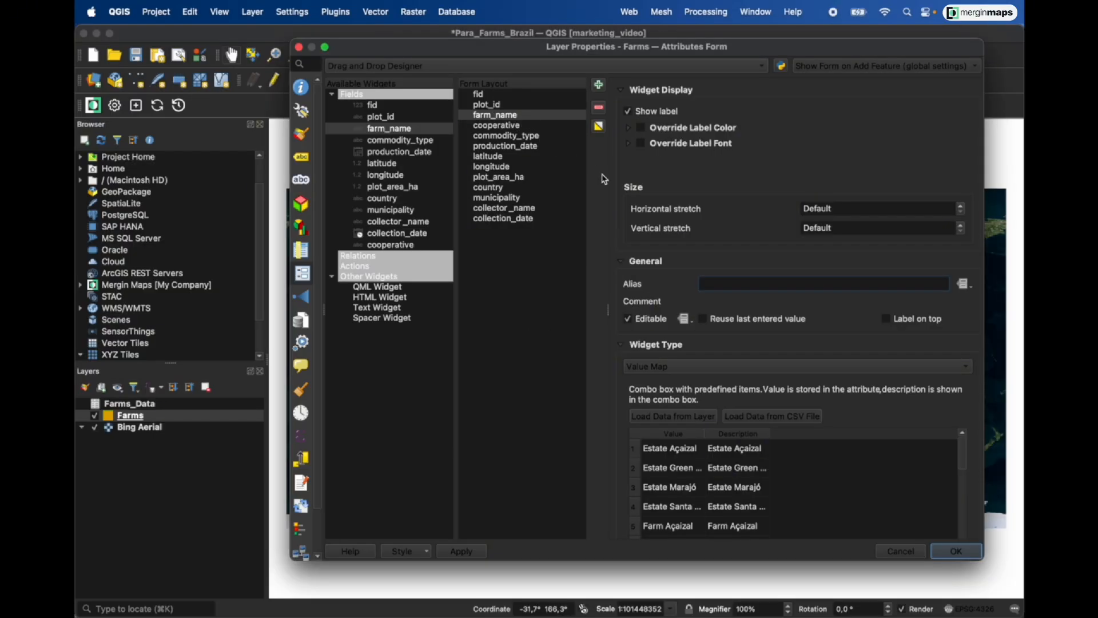
pyautogui.write('Nome Fazenda')
pyautogui.click(541, 126)
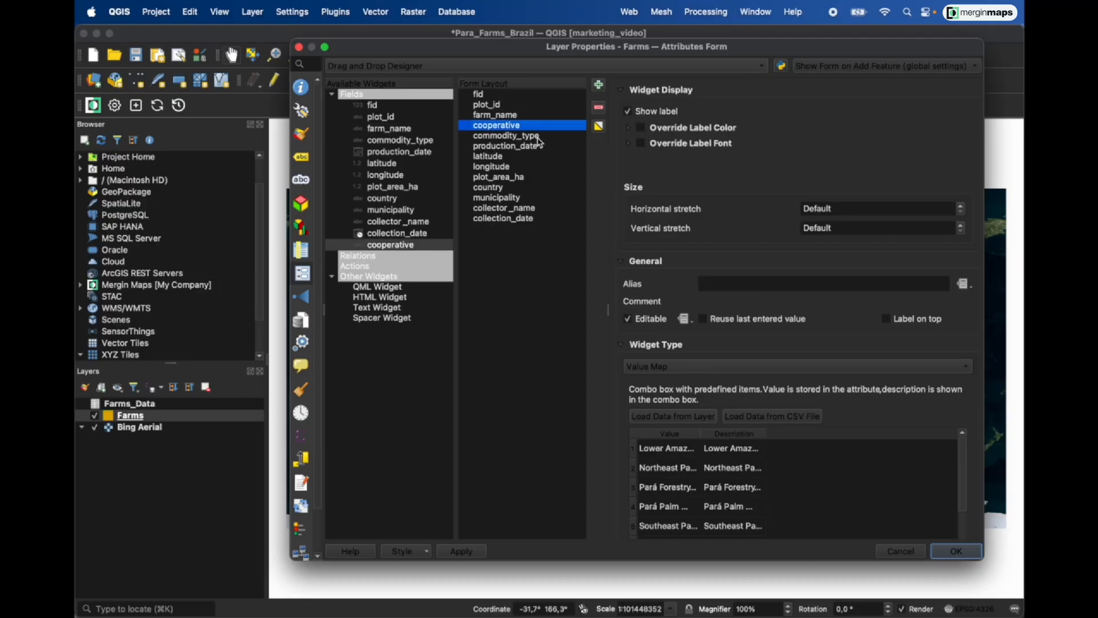
pyautogui.click(539, 137)
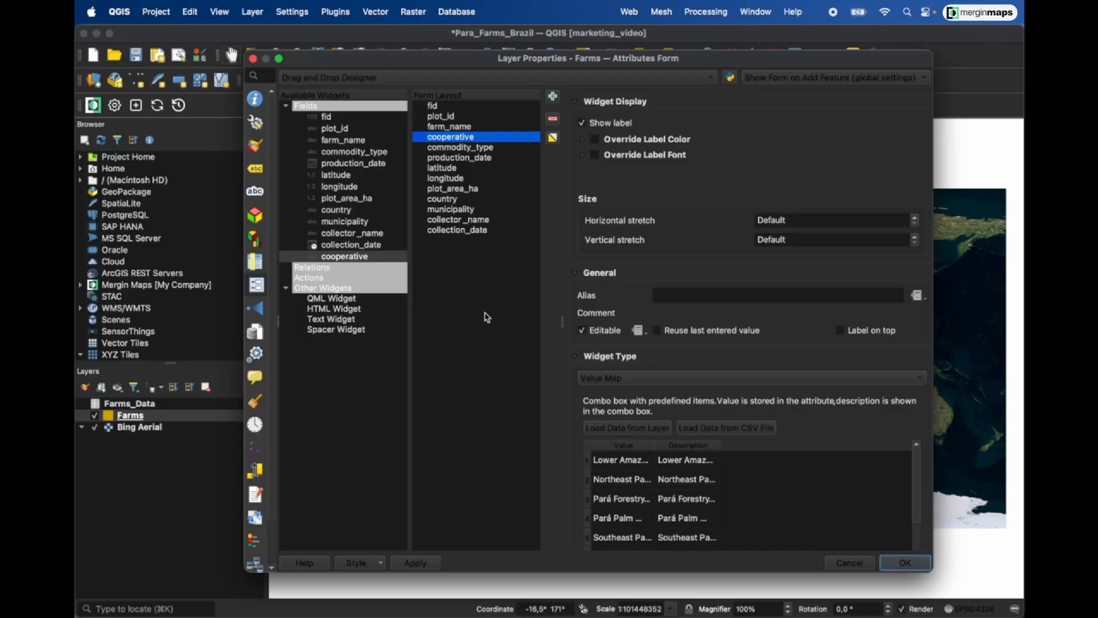
# Apply the pattern dot black preset as the Farms layer's symbology.
pyautogui.moveTo(279, 187); pyautogui.dragTo(300, 197)
pyautogui.click(203, 147)
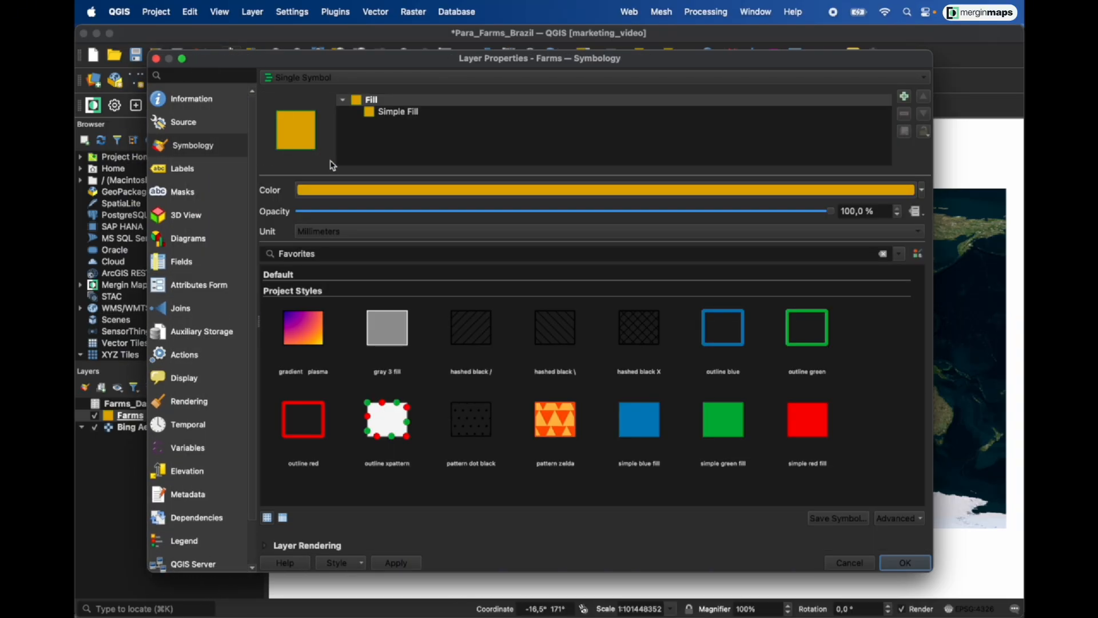
pyautogui.click(474, 423)
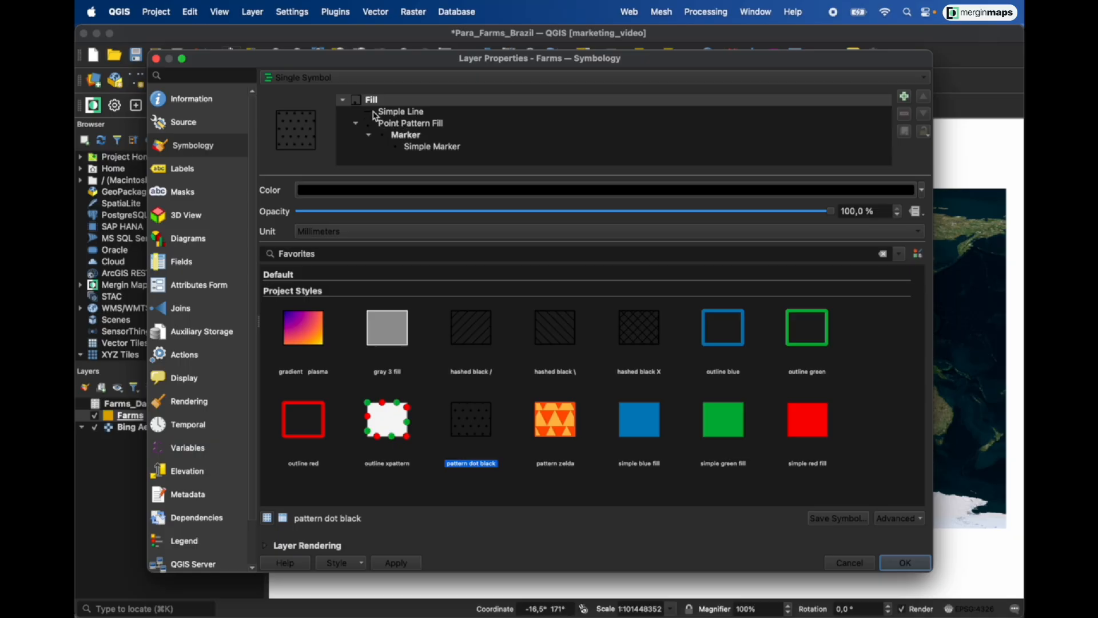
# Recolour the Farms fill symbol to dark red, #940000.
pyautogui.click(373, 190)
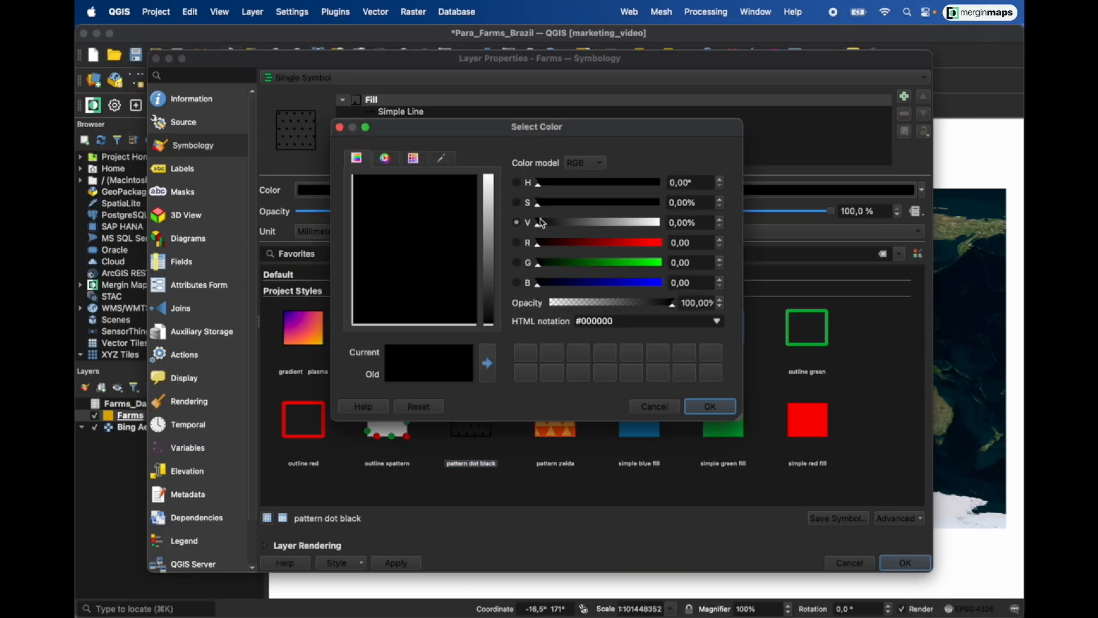
pyautogui.click(600, 243)
pyautogui.moveTo(602, 245)
pyautogui.mouseDown()
pyautogui.moveTo(642, 244)
pyautogui.moveTo(613, 246)
pyautogui.mouseUp()
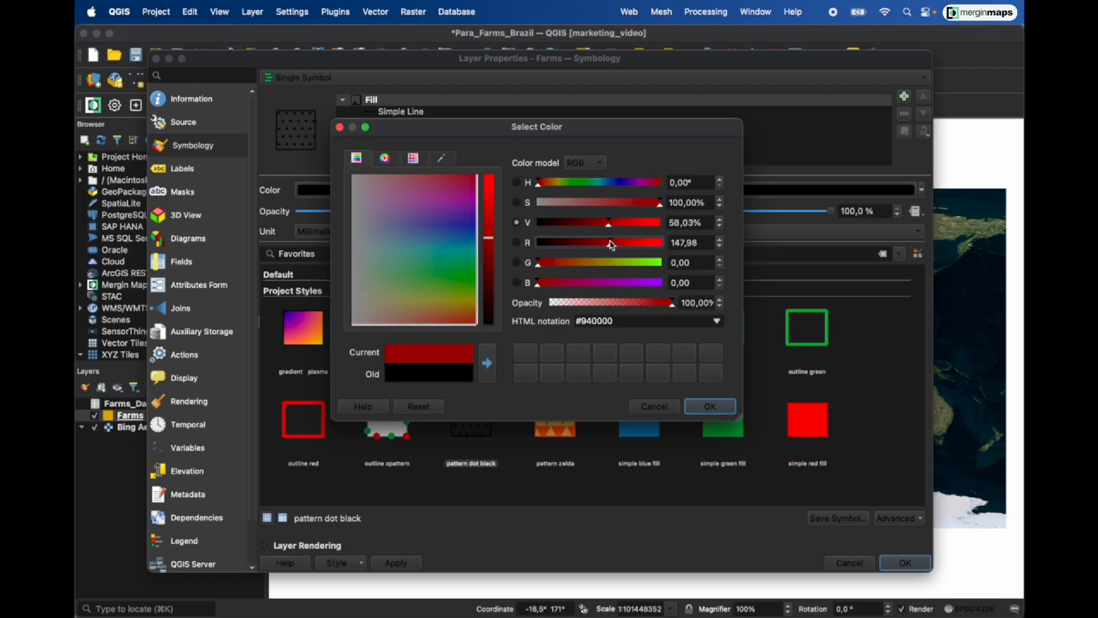
pyautogui.click(711, 407)
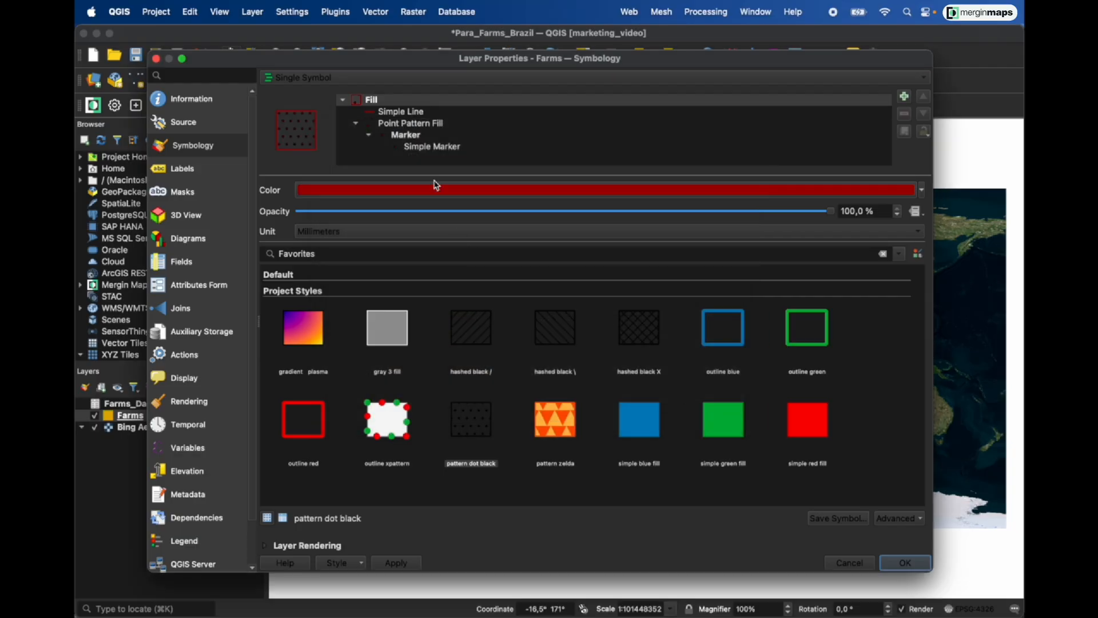
# Change the point pattern's marker to purple with a size of 1 mm, and apply the symbology.
pyautogui.click(422, 125)
pyautogui.click(426, 134)
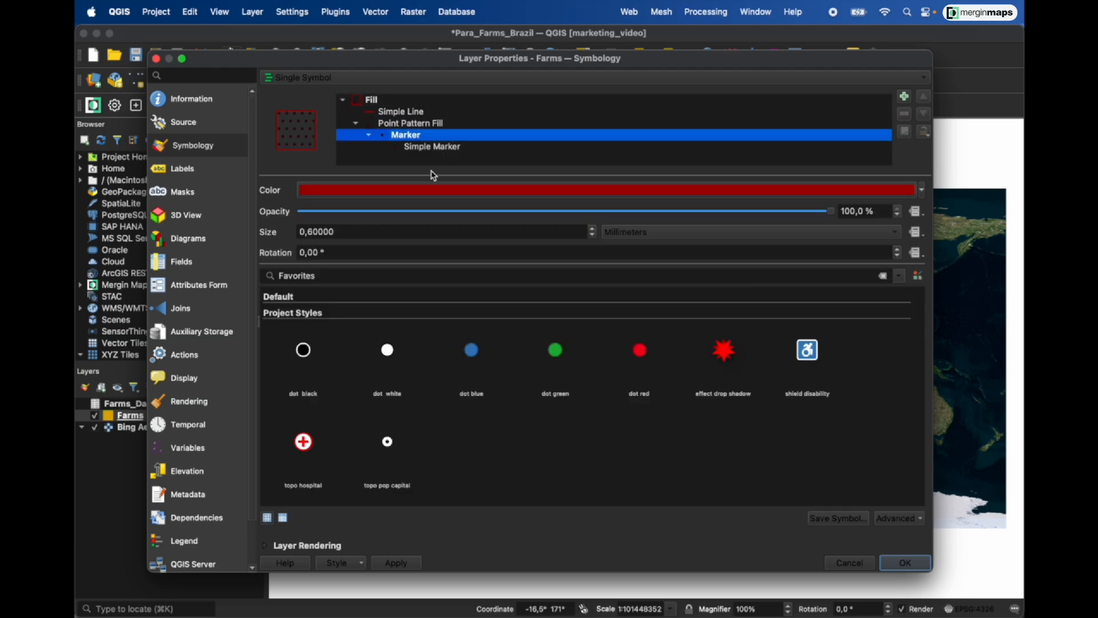
pyautogui.click(511, 192)
pyautogui.moveTo(602, 282); pyautogui.dragTo(640, 281)
pyautogui.click(709, 407)
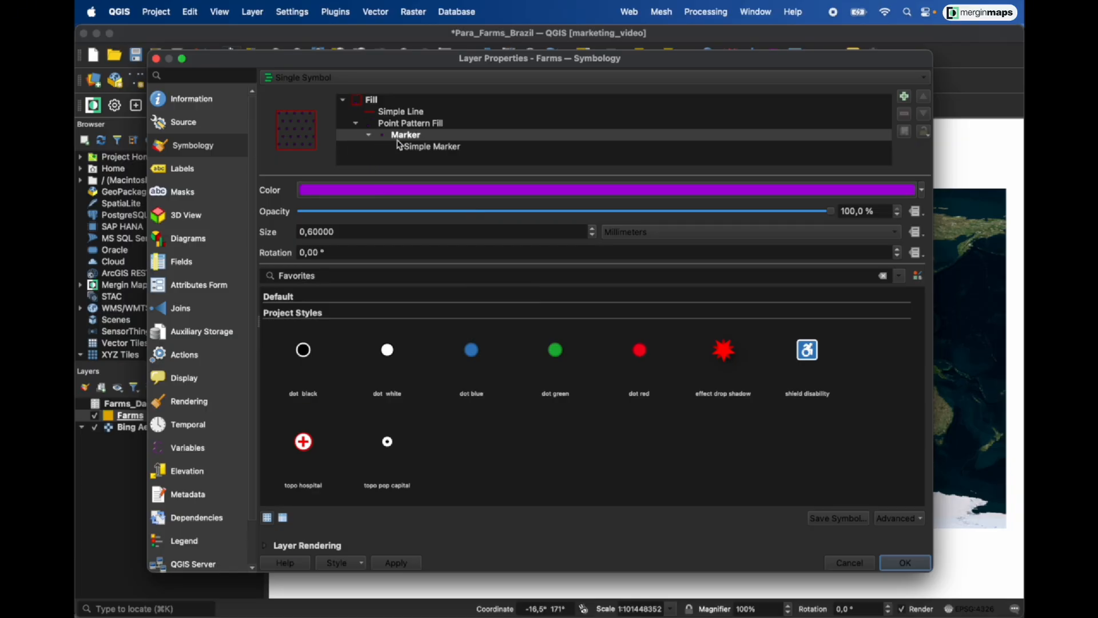
pyautogui.click(593, 228)
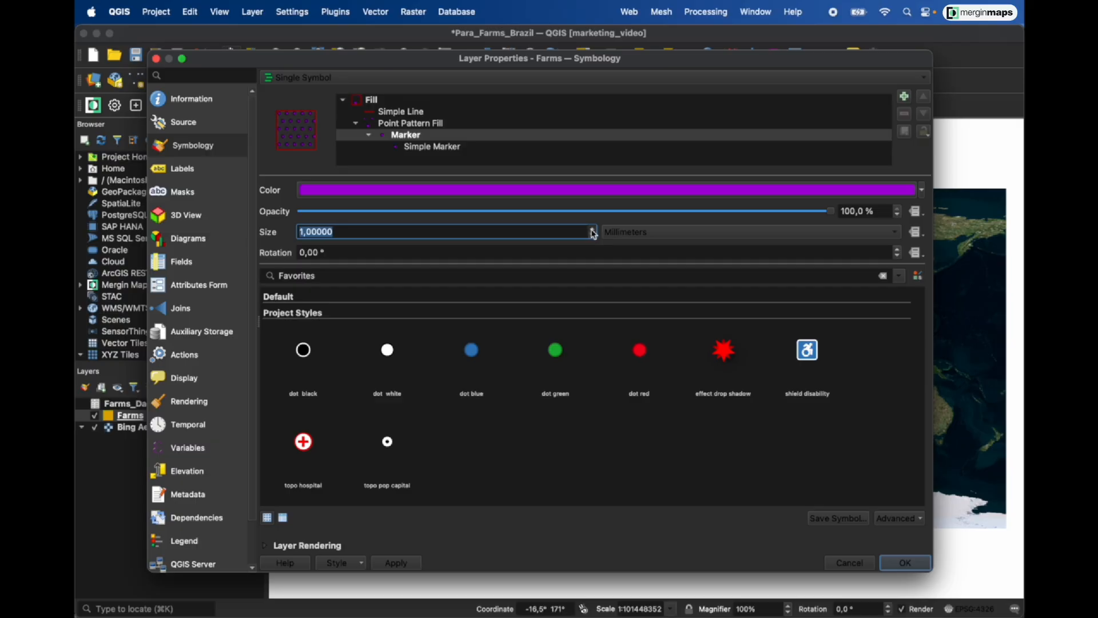
pyautogui.click(593, 228)
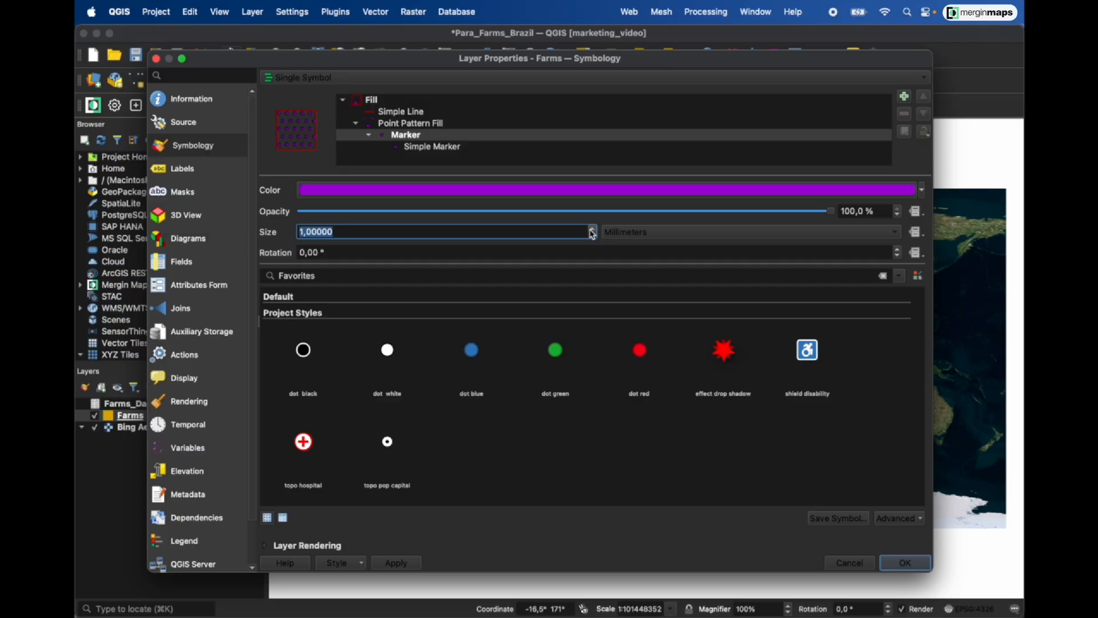
pyautogui.click(409, 564)
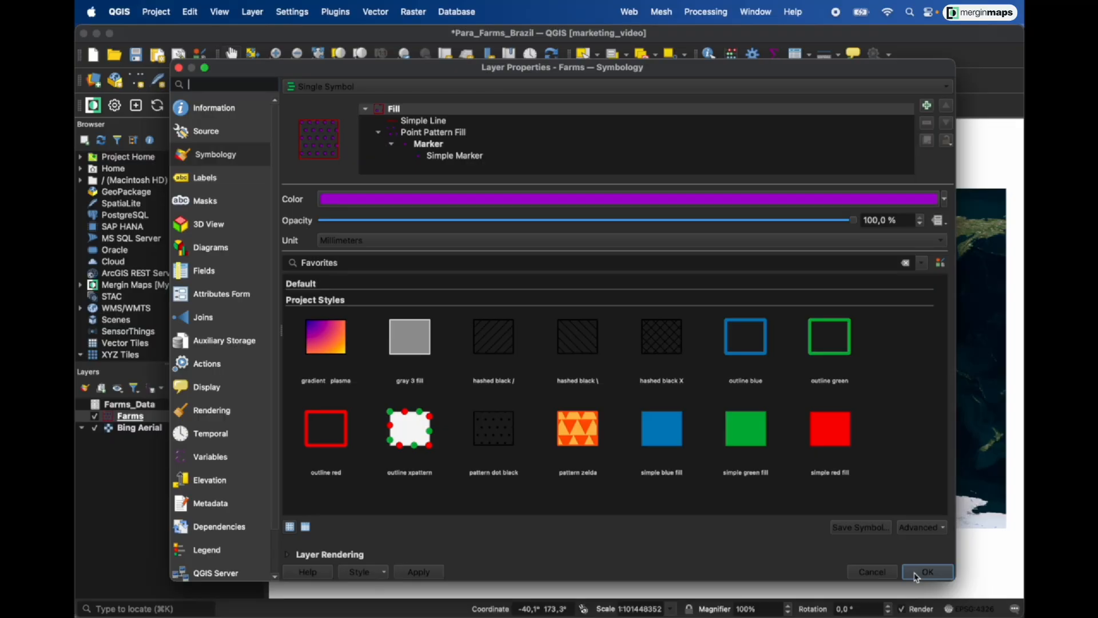
# Try categorizing the Farms layer's symbology by the commodity_type field.
pyautogui.click(415, 89)
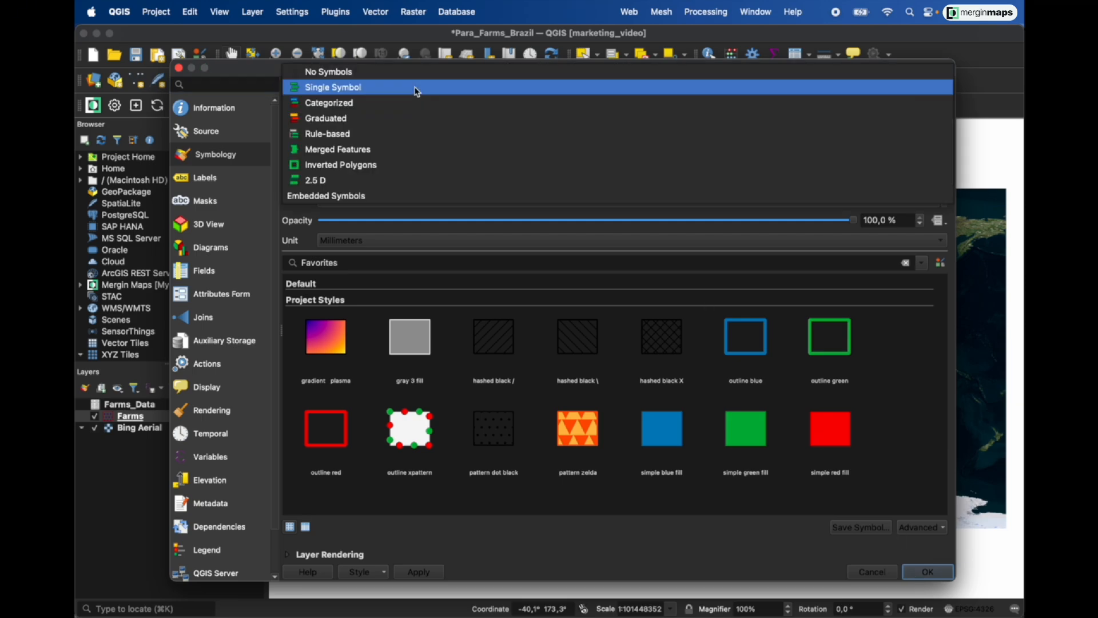
pyautogui.click(373, 104)
pyautogui.click(926, 105)
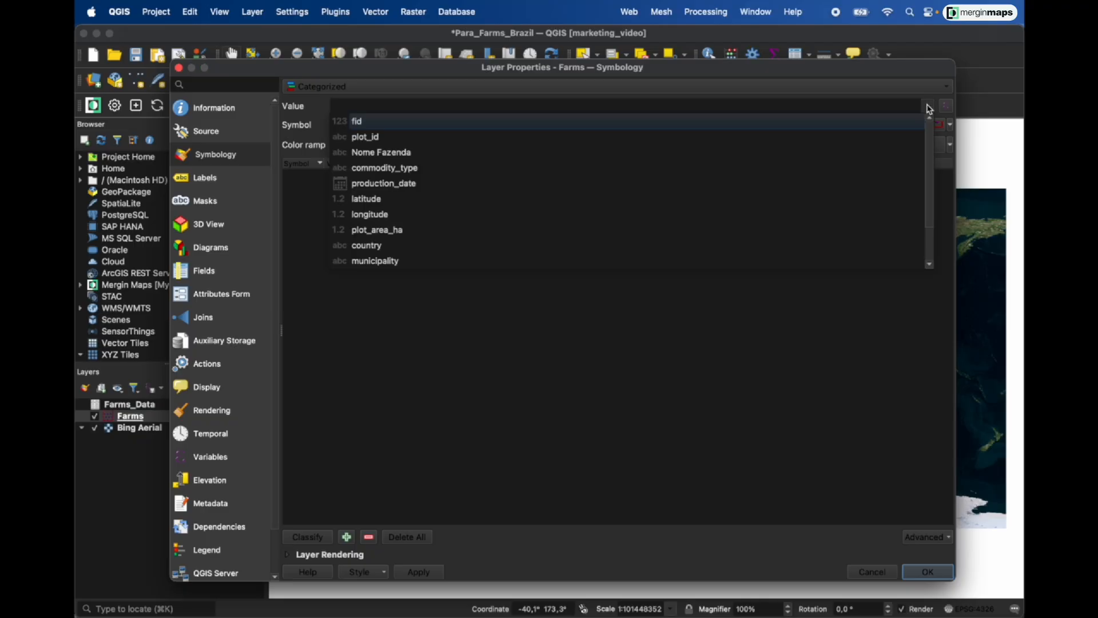
pyautogui.click(659, 169)
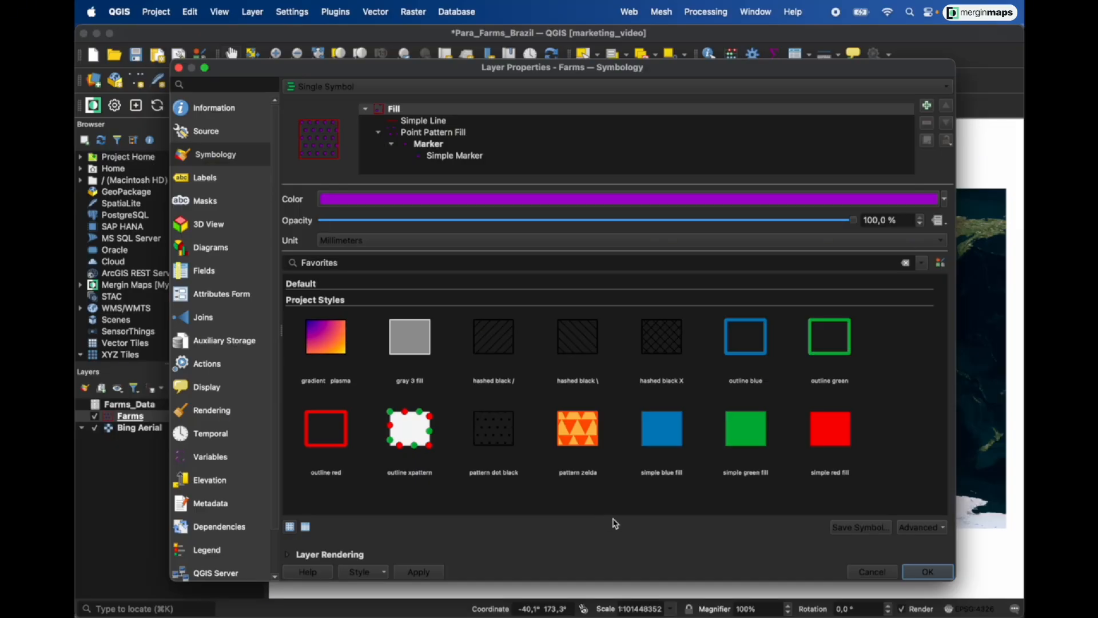
# Accept the single-symbol styling and zoom the map to the gridded plantation area in Pará, at a scale of about 1:48,000.
pyautogui.click(923, 573)
pyautogui.moveTo(556, 370); pyautogui.dragTo(747, 364)
pyautogui.scroll(5, 565, 364)
pyautogui.moveTo(571, 337); pyautogui.dragTo(603, 342)
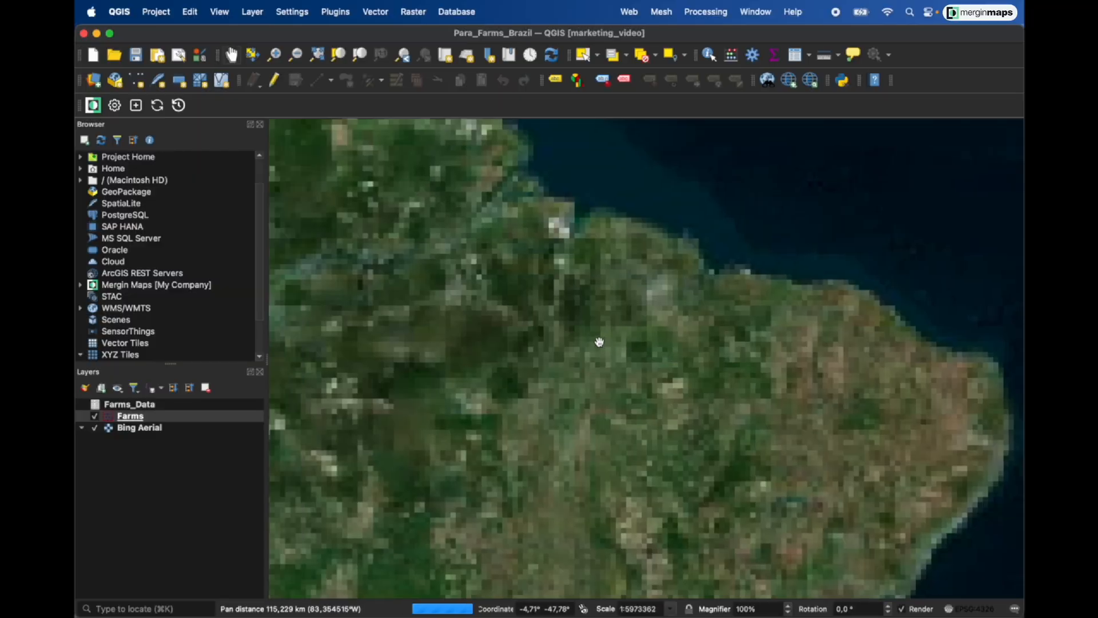
pyautogui.moveTo(490, 306); pyautogui.dragTo(480, 267)
pyautogui.scroll(1, 420, 220)
pyautogui.moveTo(593, 287); pyautogui.dragTo(654, 326)
pyautogui.scroll(2, 802, 376)
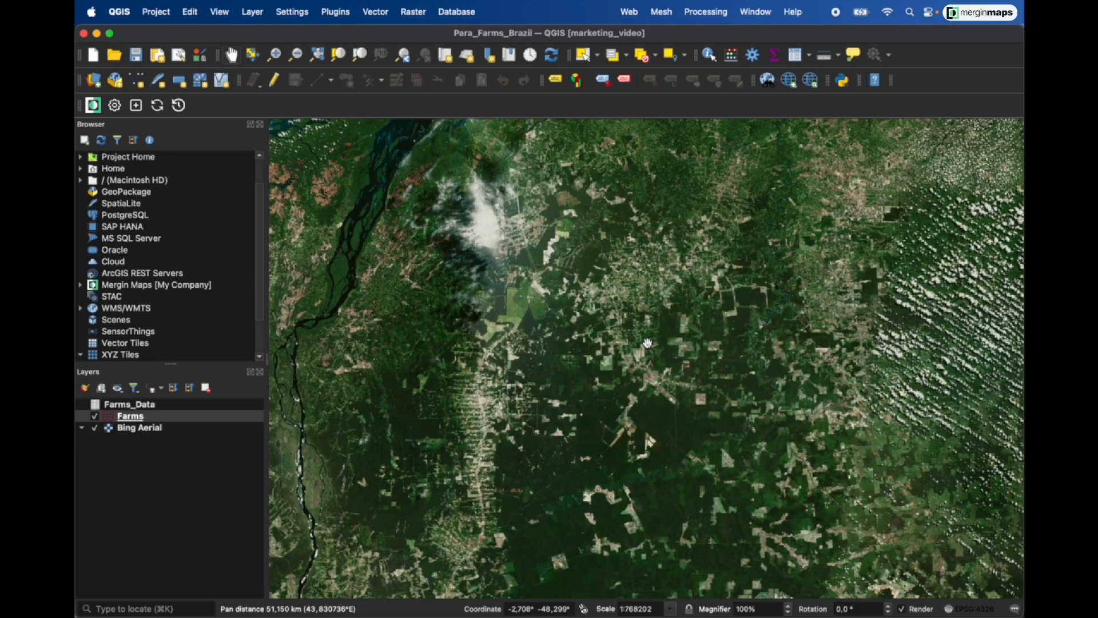
pyautogui.scroll(1, 519, 328)
pyautogui.scroll(1, 519, 327)
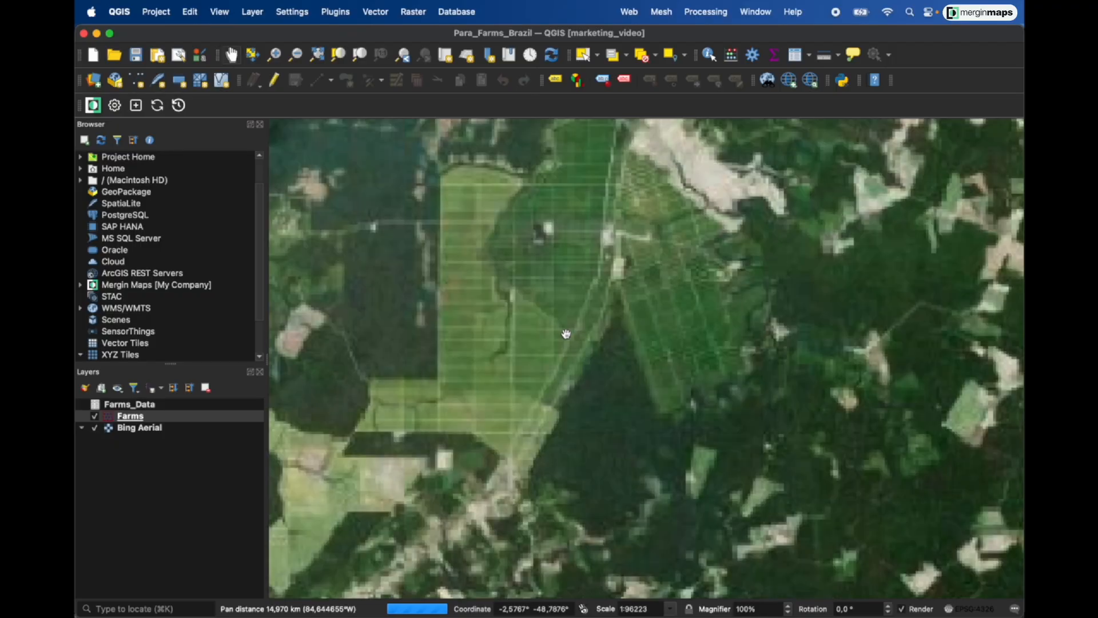
pyautogui.scroll(1, 566, 333)
pyautogui.scroll(1, 578, 317)
pyautogui.moveTo(578, 318); pyautogui.dragTo(641, 402)
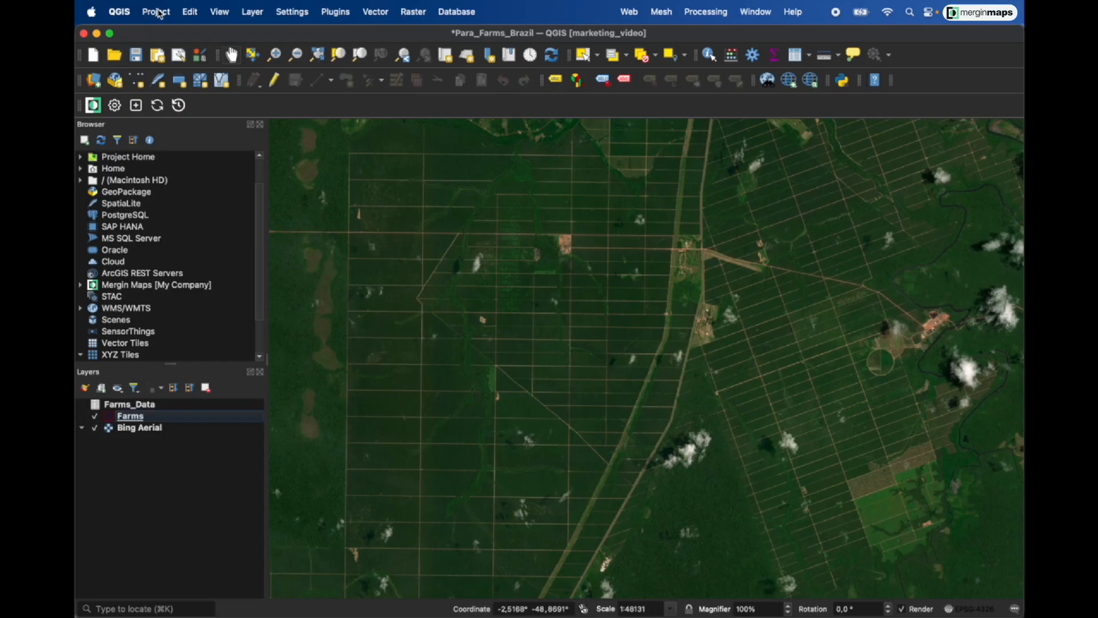
# Set the project's full extent from the current map canvas extent in the project properties and apply it.
pyautogui.click(156, 12)
pyautogui.click(191, 205)
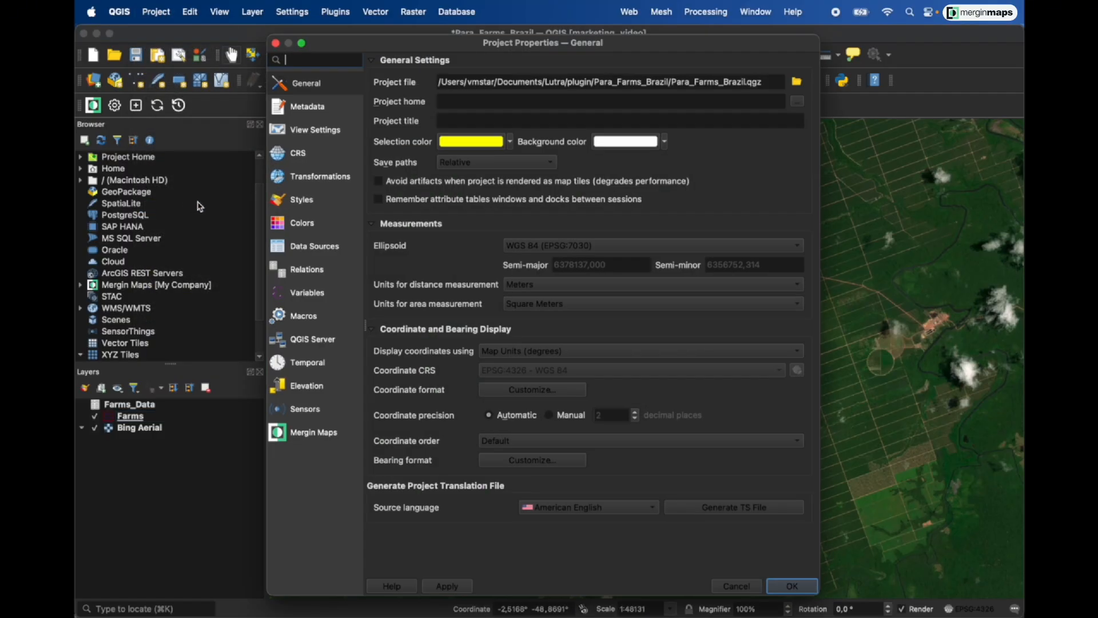
pyautogui.click(321, 133)
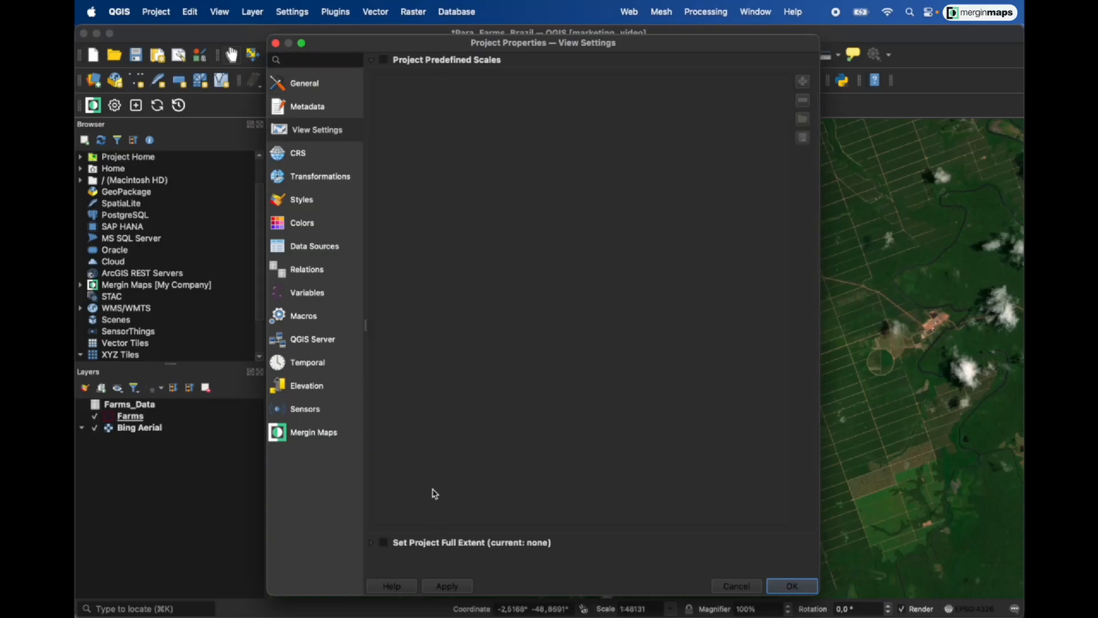
pyautogui.click(422, 543)
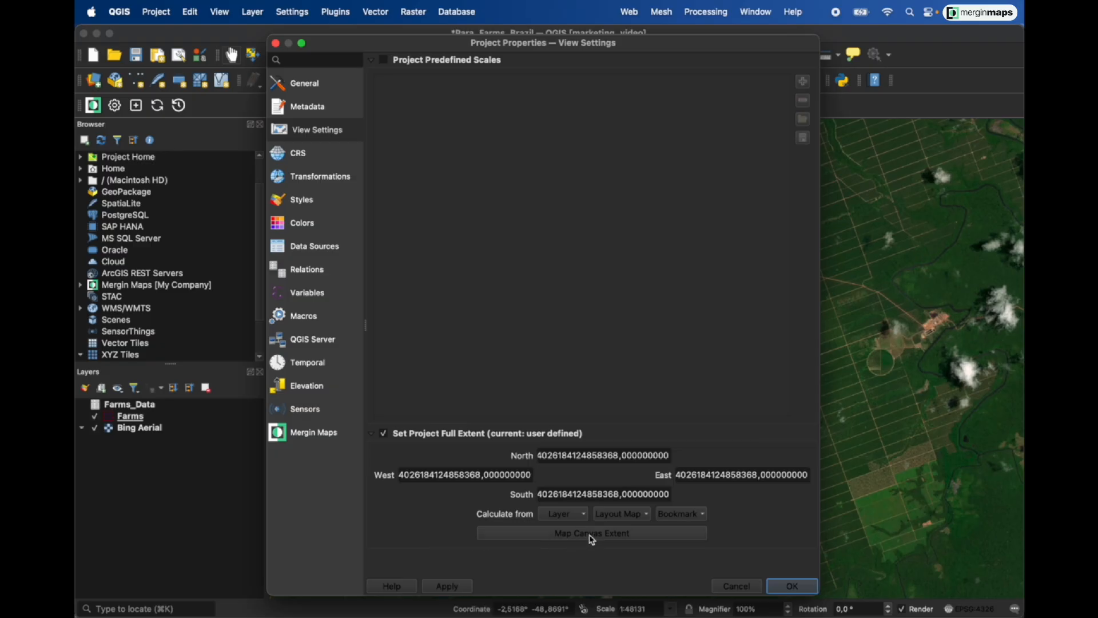
pyautogui.click(592, 535)
pyautogui.click(461, 587)
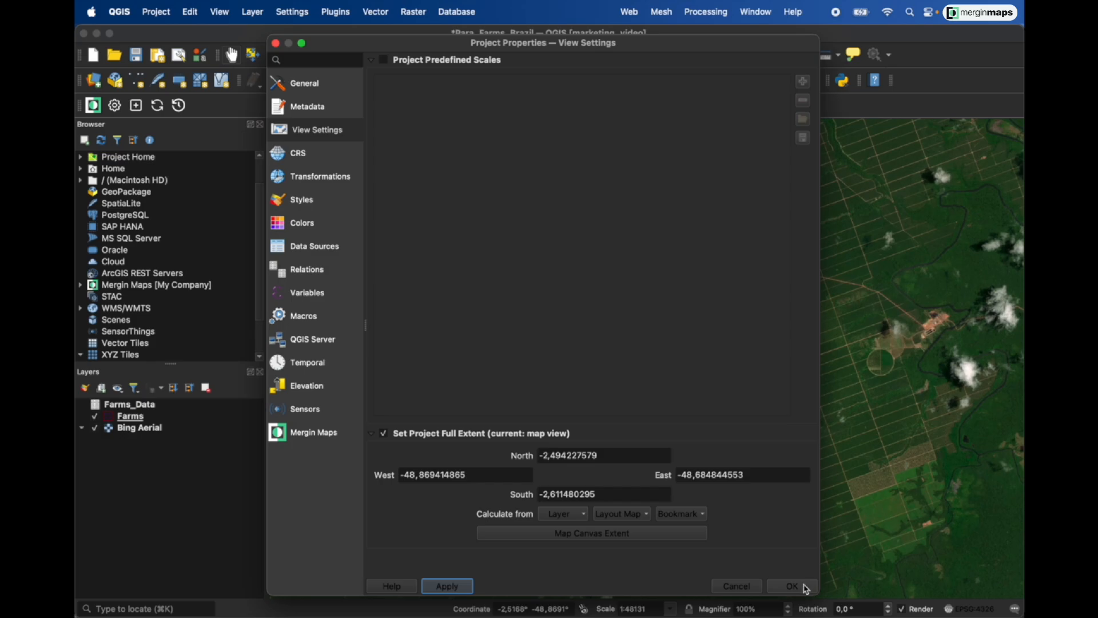
pyautogui.click(805, 586)
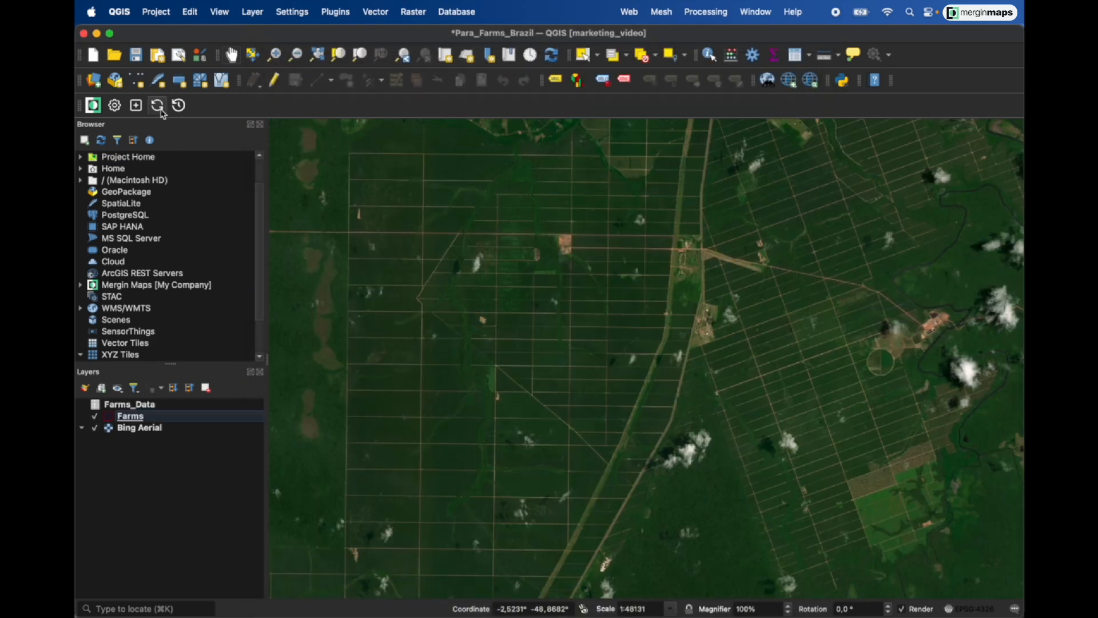
# Save the project's pending changes and synchronise Para_Farms_Brazil with Mergin Maps.
pyautogui.click(161, 111)
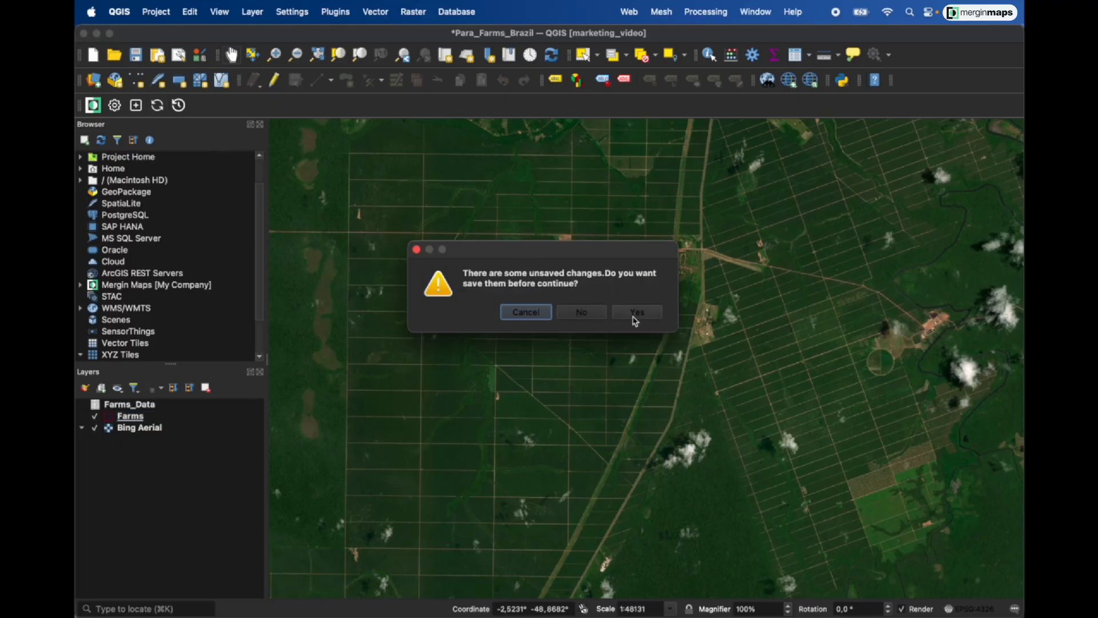
pyautogui.click(634, 316)
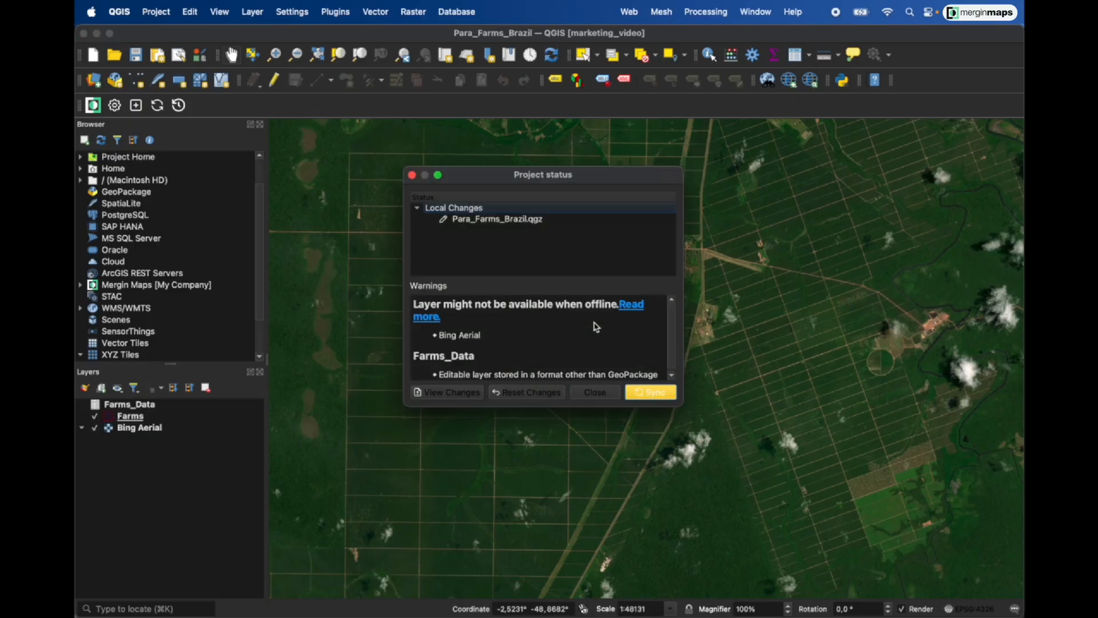
pyautogui.click(652, 393)
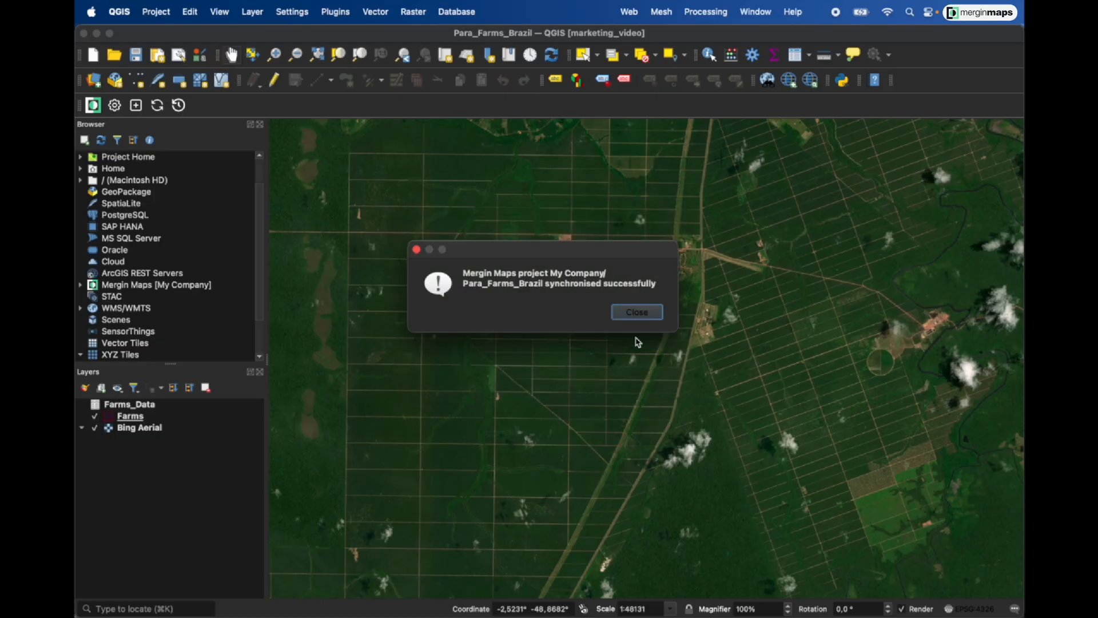
pyautogui.click(634, 312)
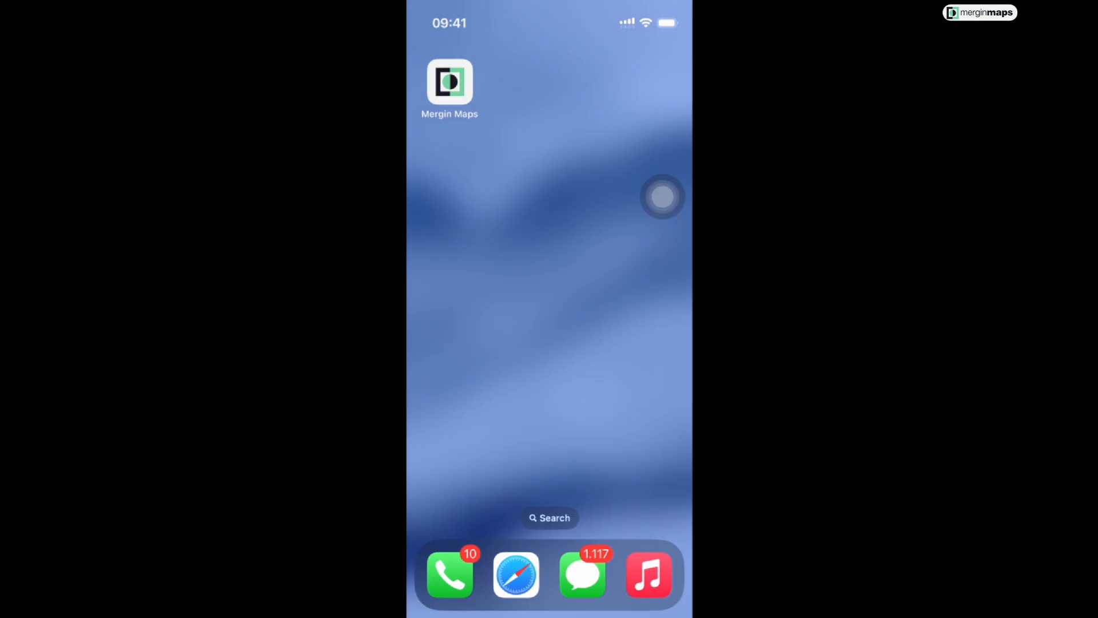
# Switch to the Mergin Maps mobile app and sign in with the account e-mail and password.
pyautogui.click(451, 82)
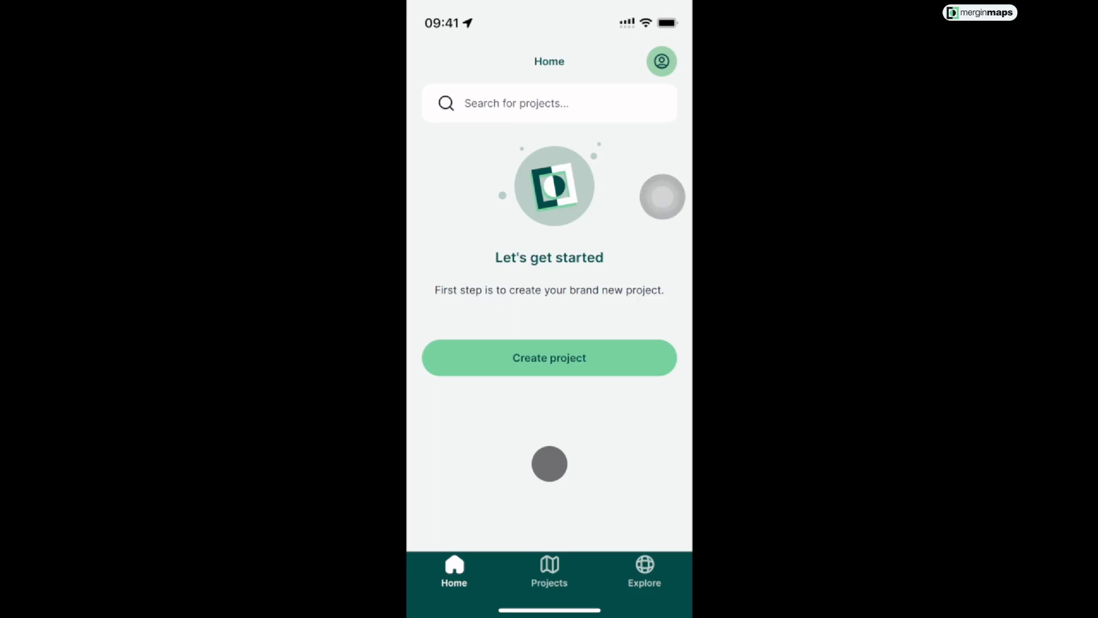
pyautogui.click(661, 61)
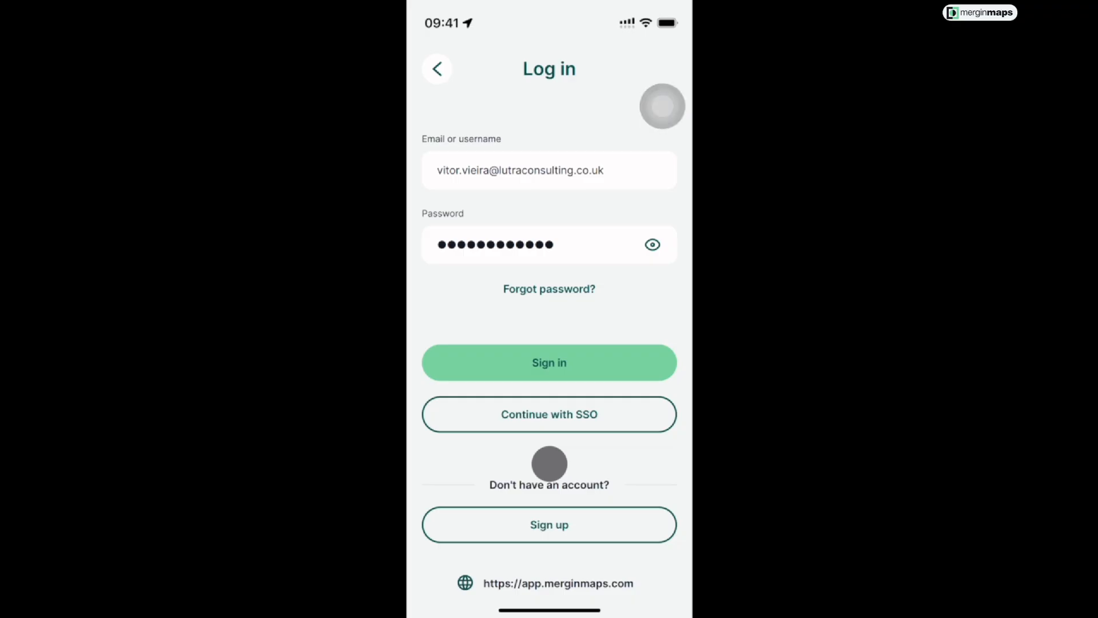
pyautogui.click(550, 364)
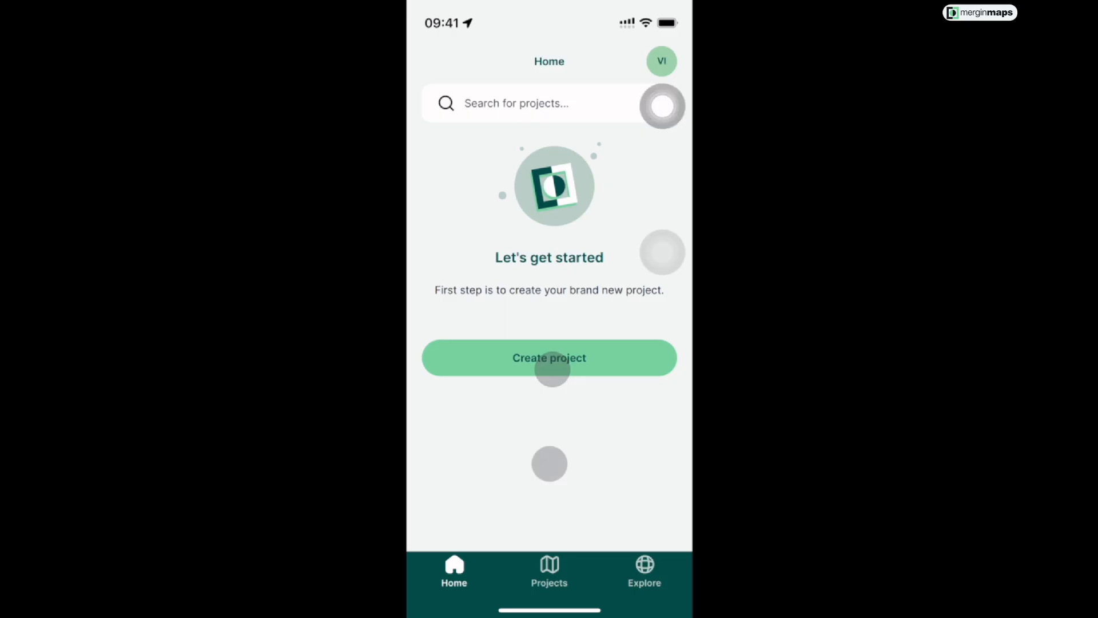
# Search the company's projects for "Para", and download and open Para_Farms_Brazil.
pyautogui.click(549, 564)
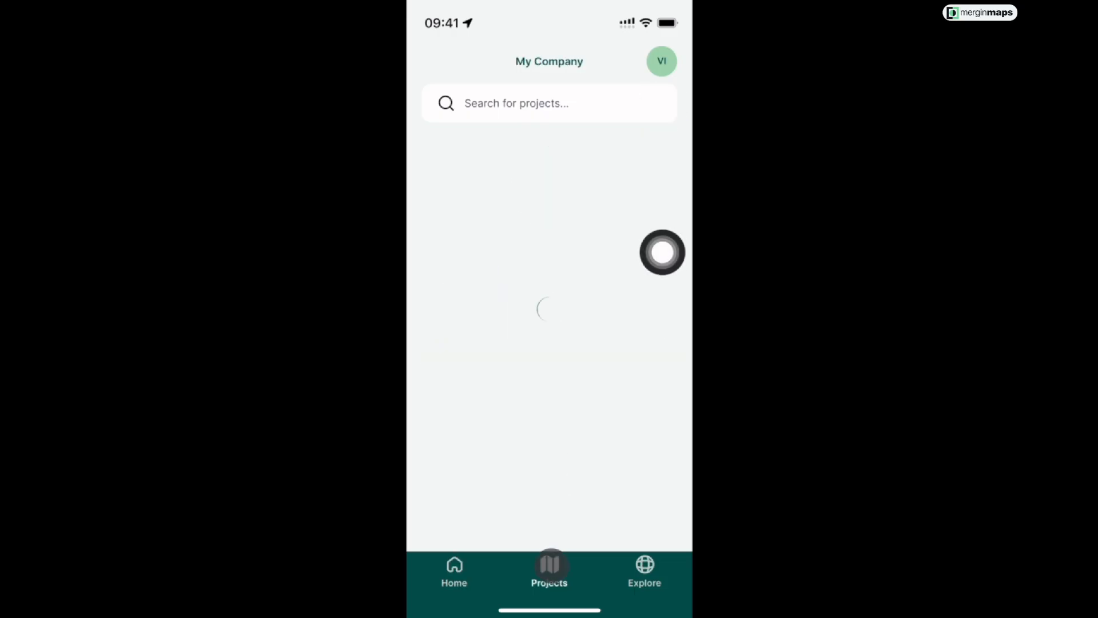
pyautogui.click(581, 106)
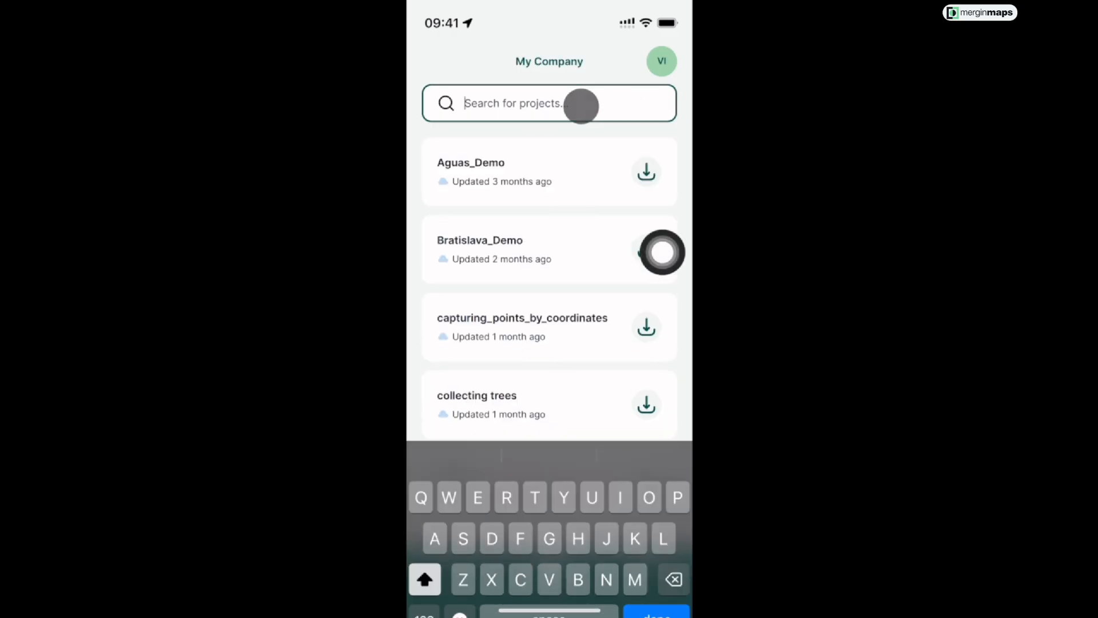
pyautogui.write('Para')
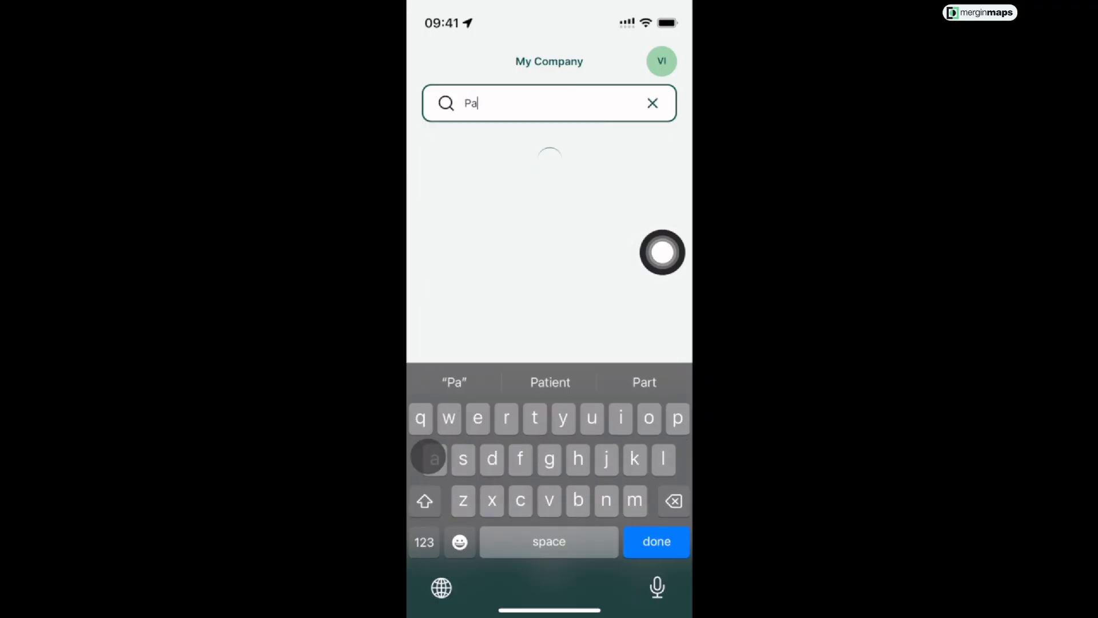
pyautogui.click(656, 541)
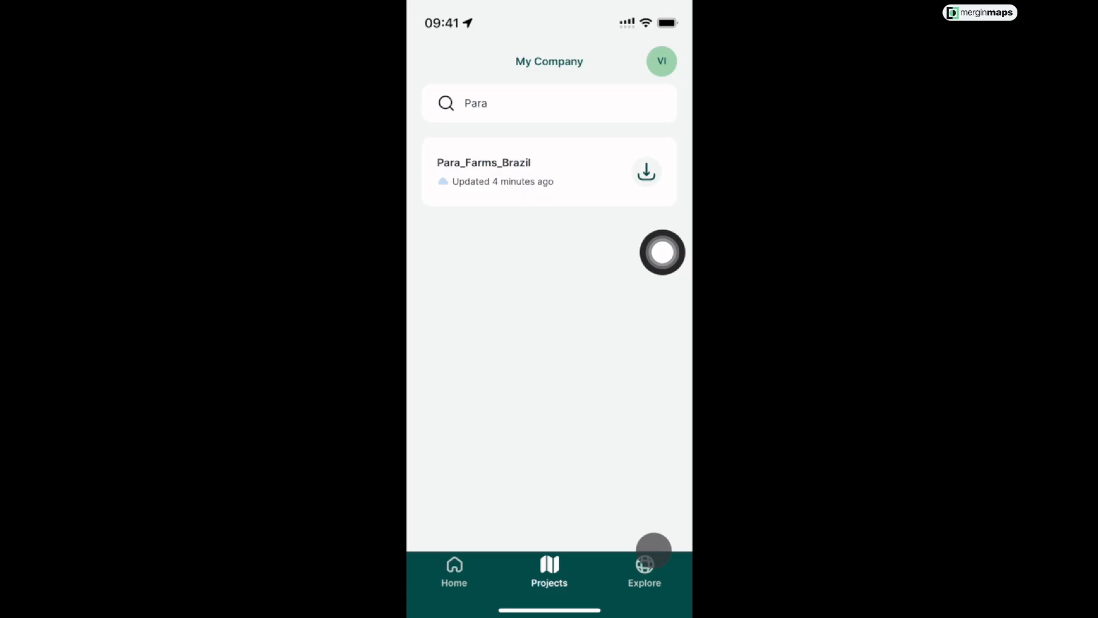
pyautogui.click(641, 168)
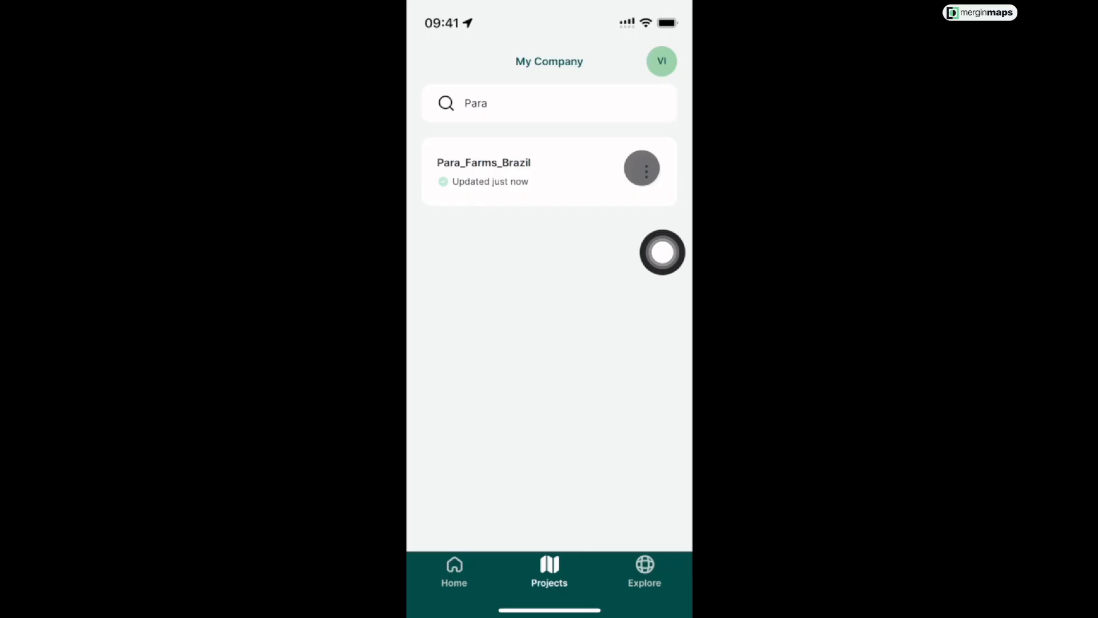
pyautogui.click(535, 177)
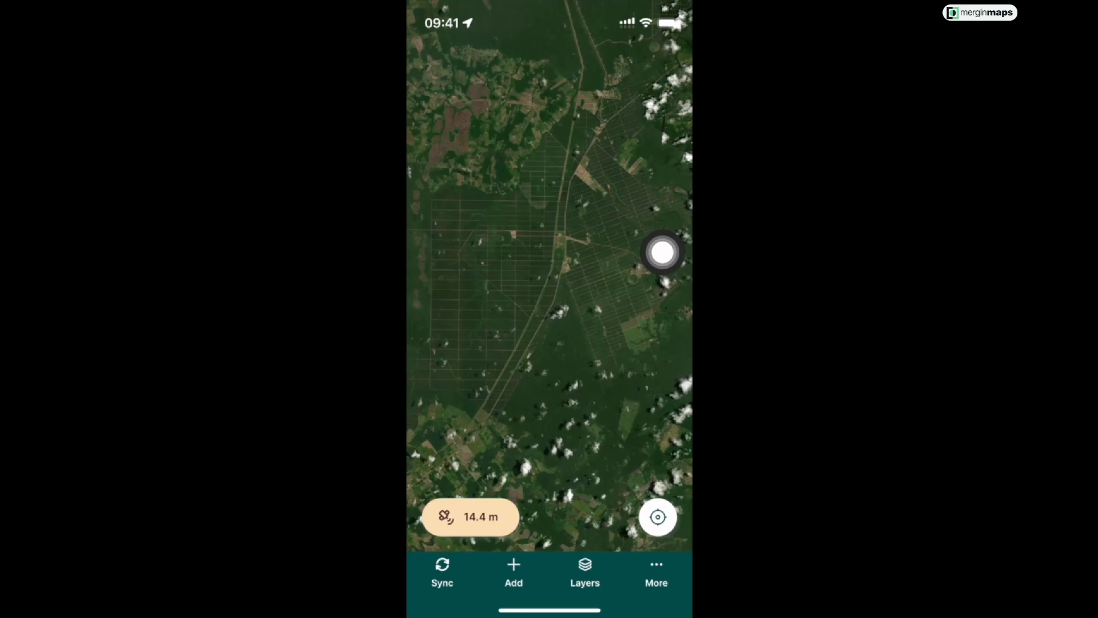
# Record a new rectangular Farms polygon of about 35 ha by marking the four corners of one plantation block.
pyautogui.scroll(10, 662, 252)
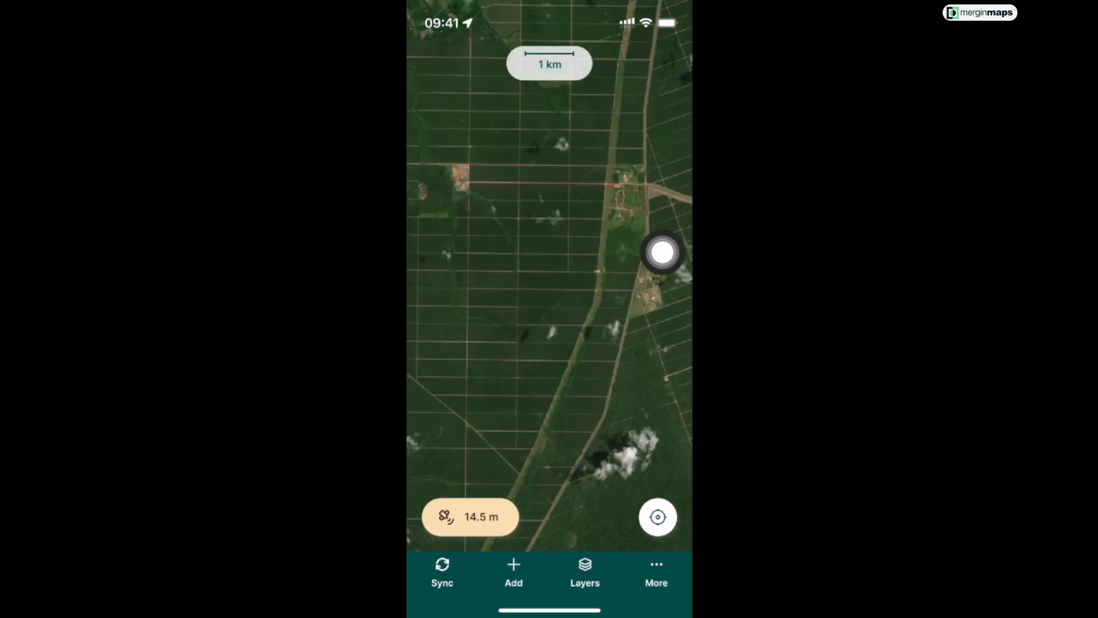
pyautogui.scroll(5, 662, 252)
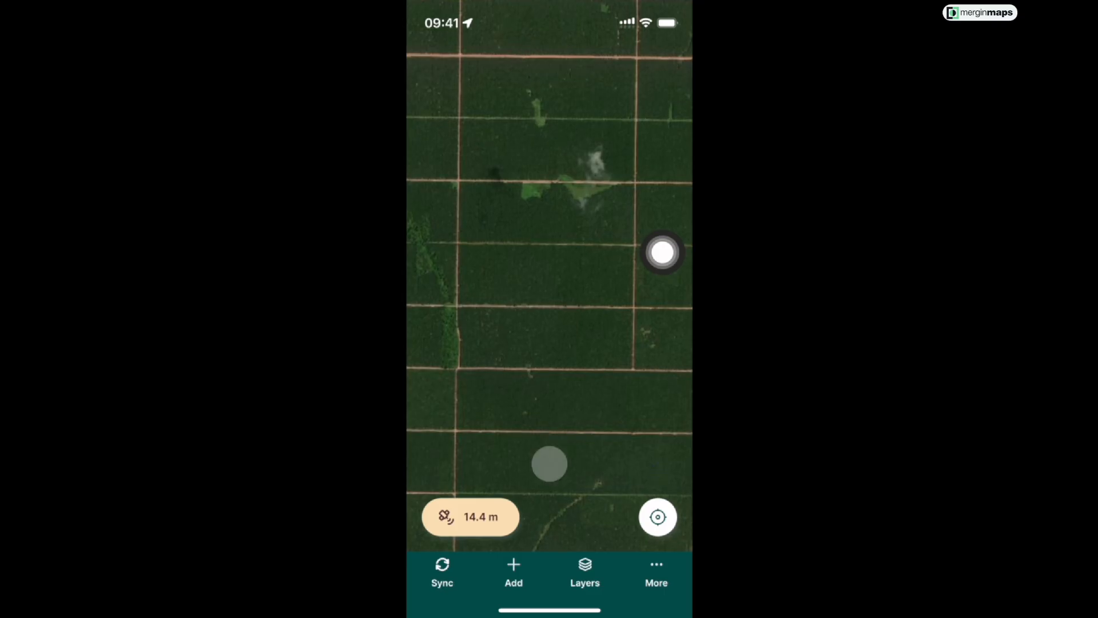
pyautogui.click(514, 572)
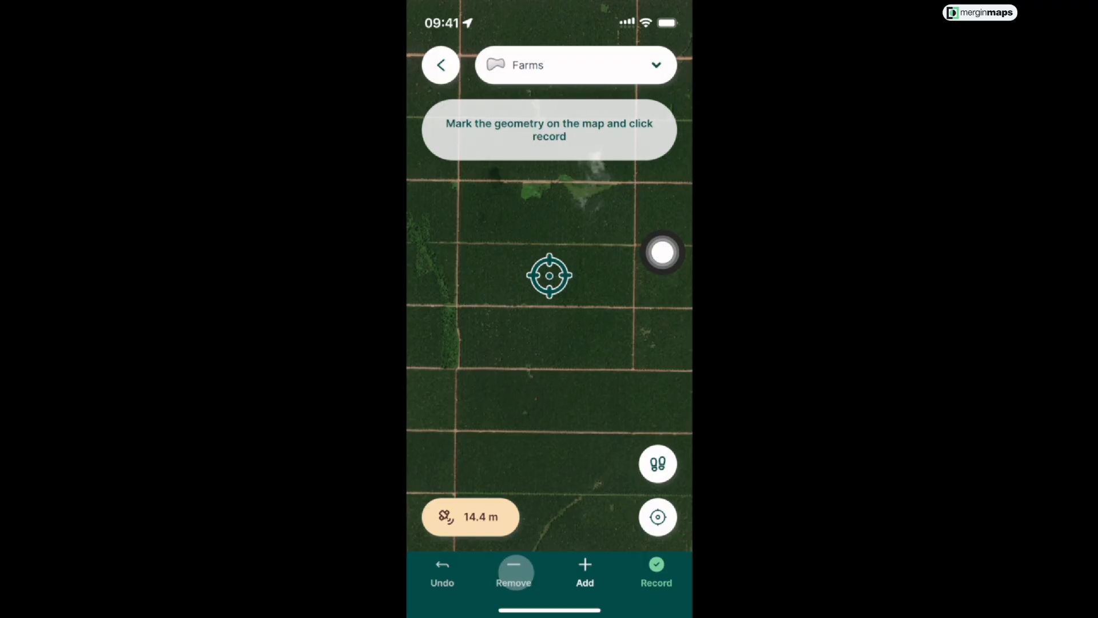
pyautogui.click(568, 60)
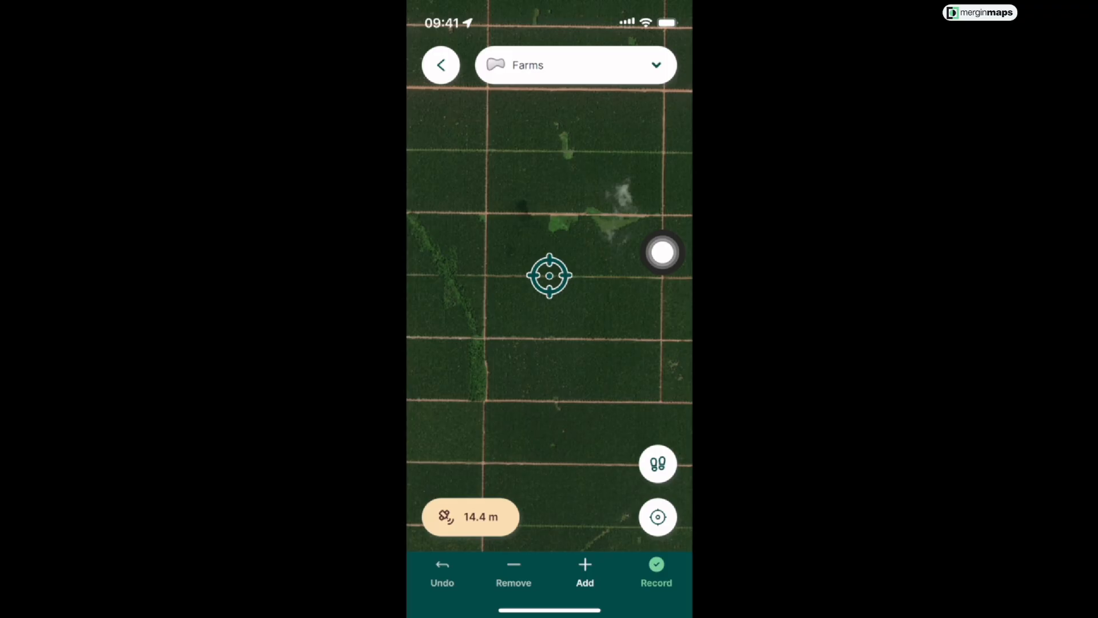
pyautogui.scroll(3, 549, 275)
pyautogui.click(584, 573)
pyautogui.moveTo(549, 275); pyautogui.dragTo(548, 368)
pyautogui.click(584, 573)
pyautogui.moveTo(657, 343); pyautogui.dragTo(424, 341)
pyautogui.click(584, 572)
pyautogui.moveTo(549, 354); pyautogui.dragTo(551, 262)
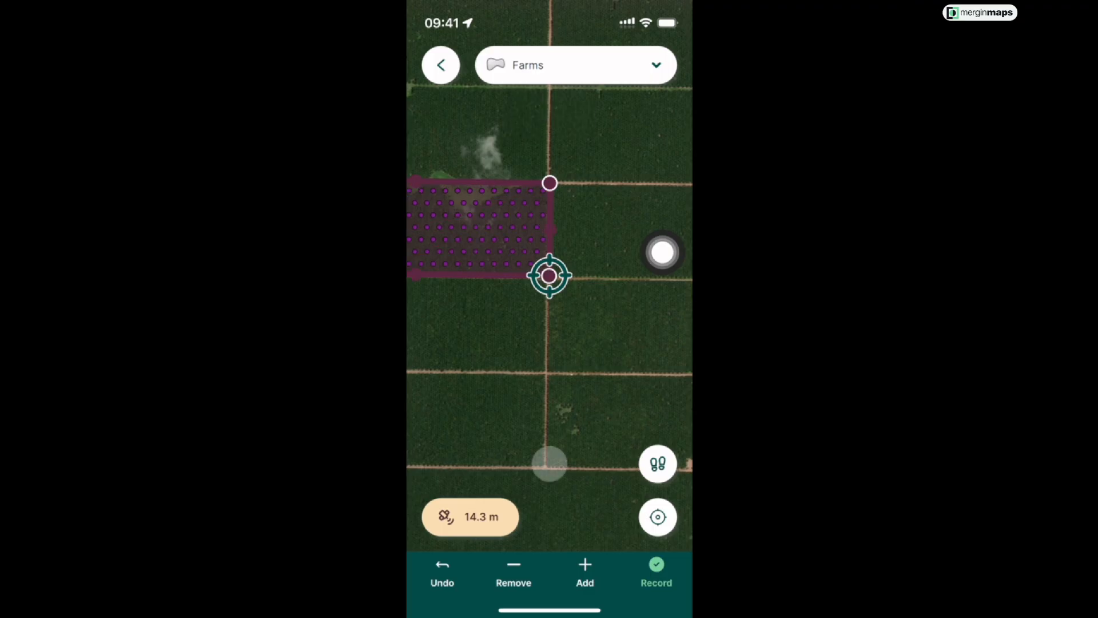
pyautogui.click(656, 572)
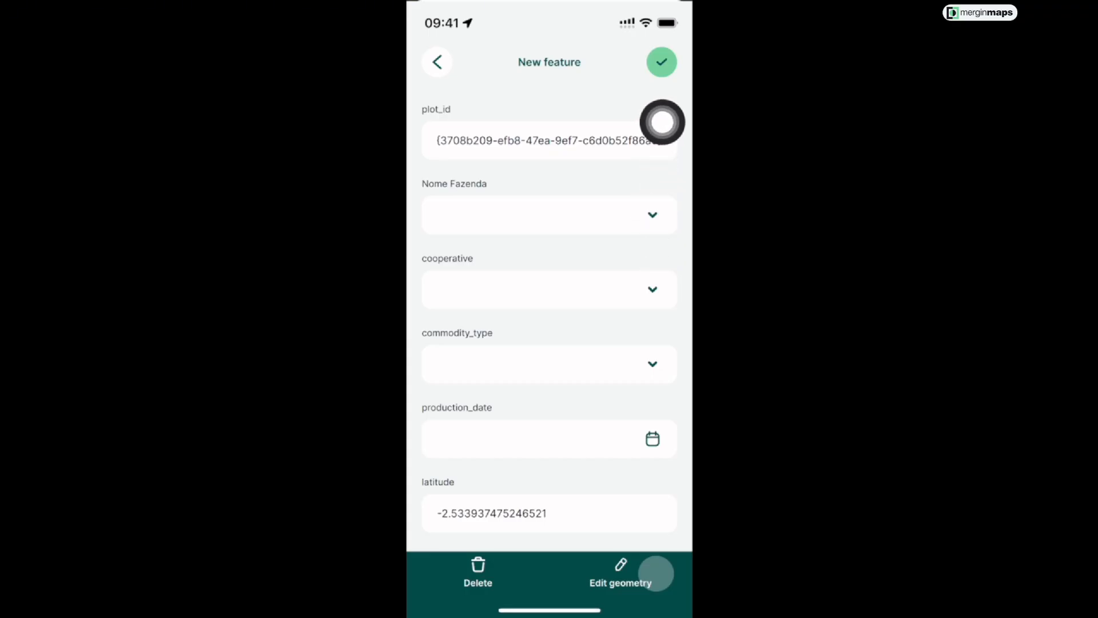
# Fill in the new plot with farm Estate Green Valley, Xingu Agroextractive Cooperative (COOPEXIN), commodity Oil Palm and production date 7 October 2025.
pyautogui.click(652, 215)
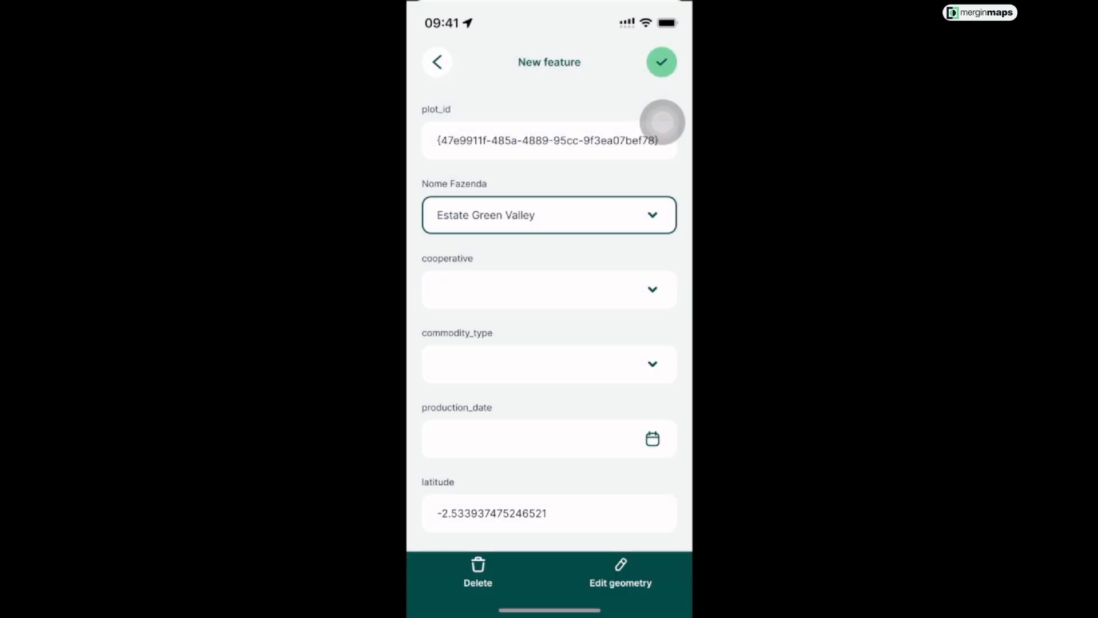
pyautogui.click(651, 289)
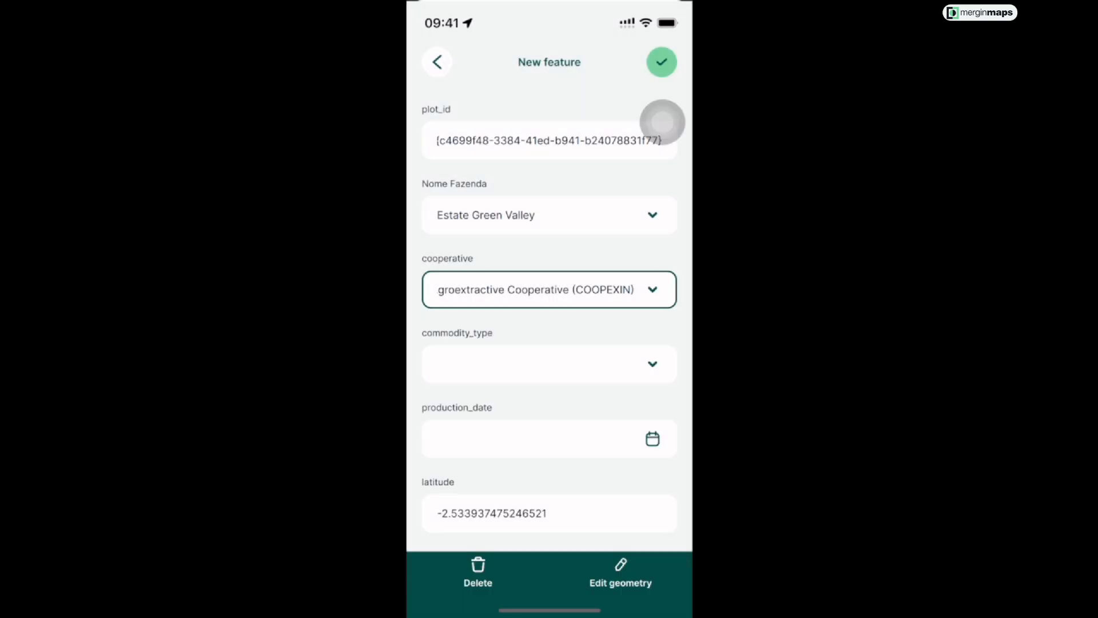
pyautogui.click(549, 363)
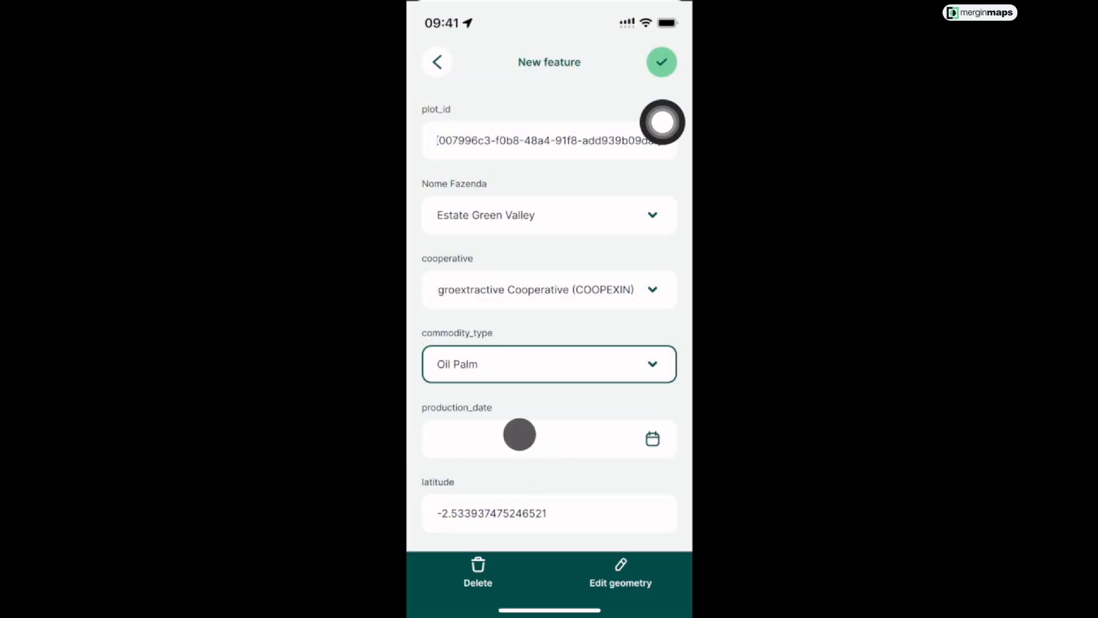
pyautogui.click(519, 434)
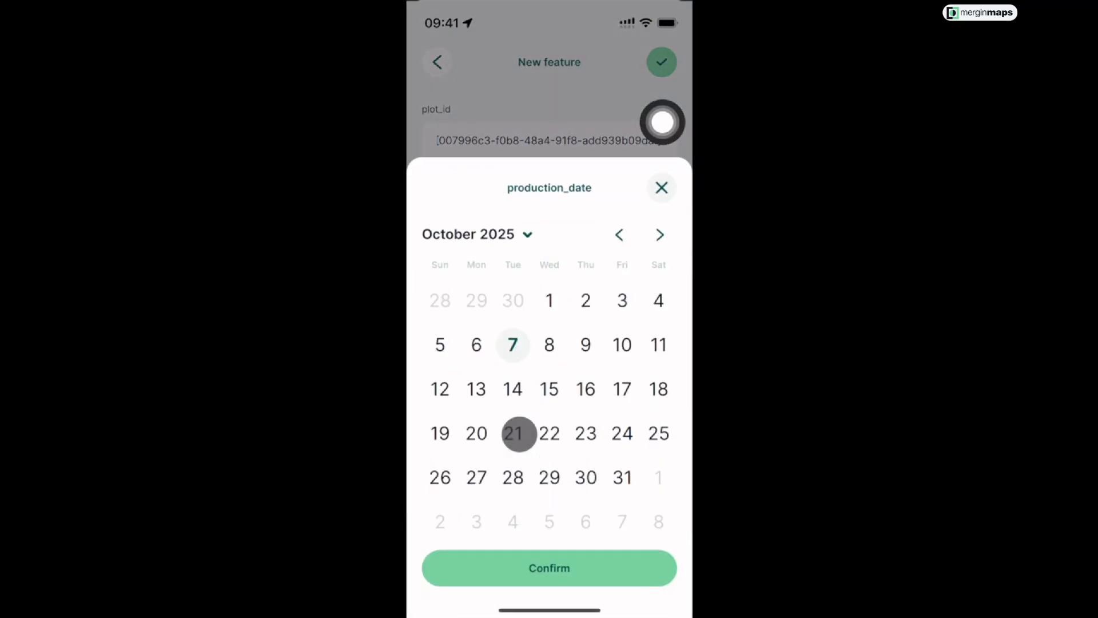
pyautogui.click(511, 344)
pyautogui.click(567, 566)
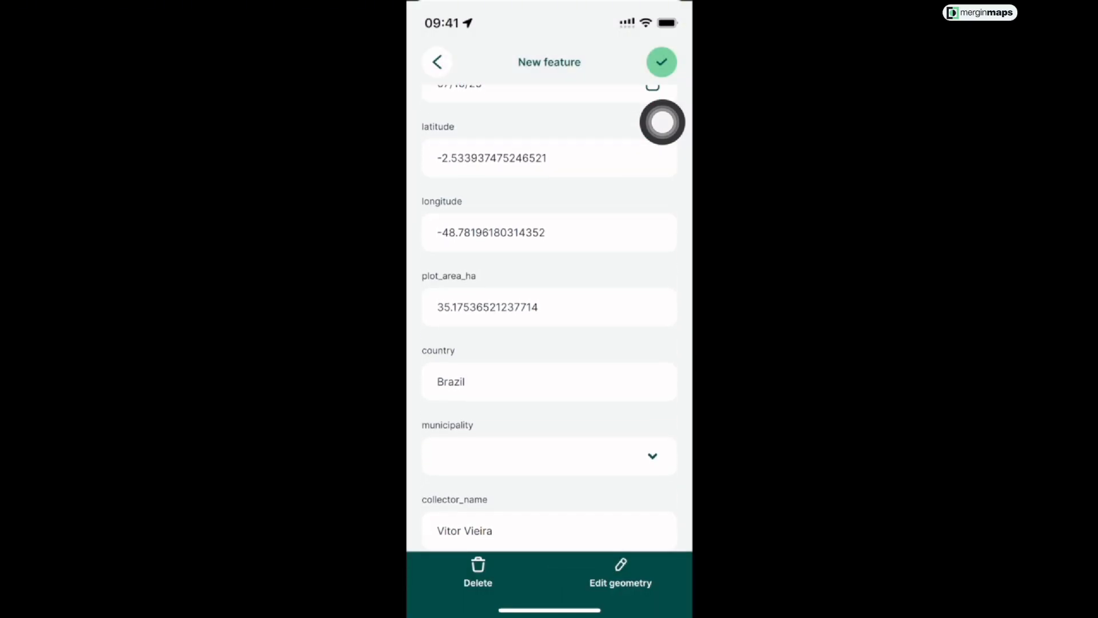
# Set the new plot's municipality to Santarém, check the remaining form fields and save the feature.
pyautogui.click(549, 463)
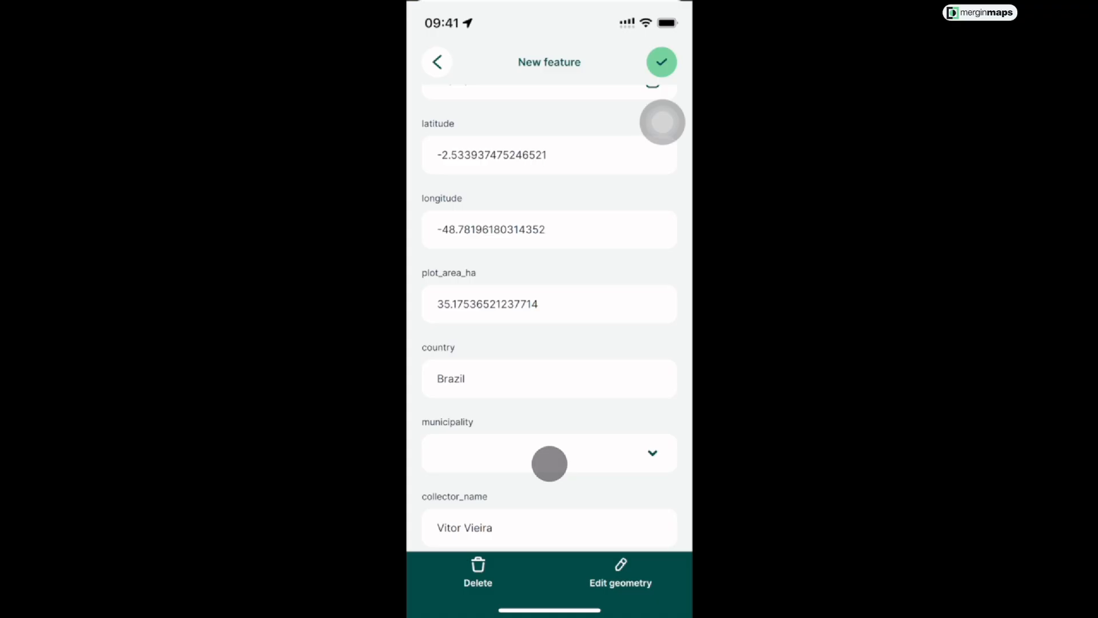
pyautogui.click(652, 453)
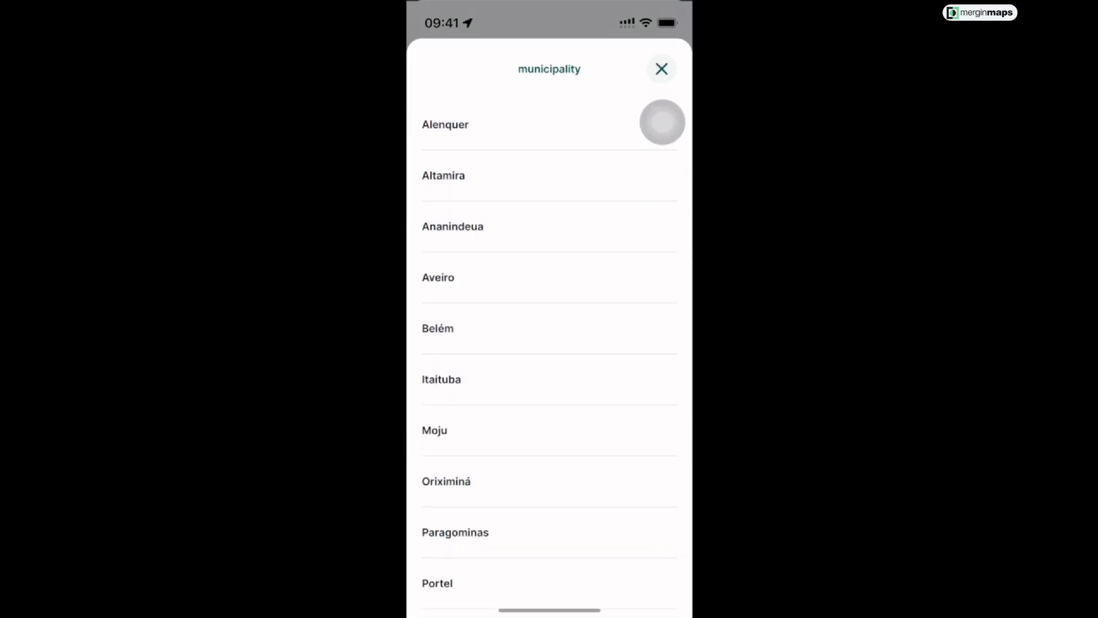
pyautogui.scroll(-3, 549, 355)
pyautogui.scroll(2, 549, 354)
pyautogui.scroll(-2, 549, 354)
pyautogui.click(447, 527)
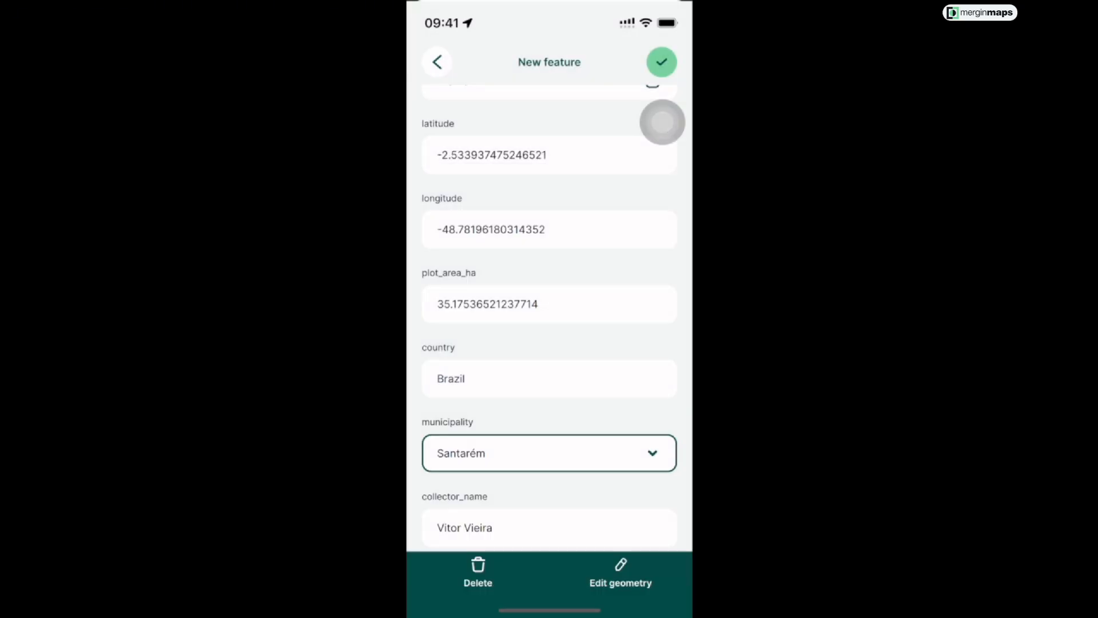
pyautogui.scroll(-2, 549, 354)
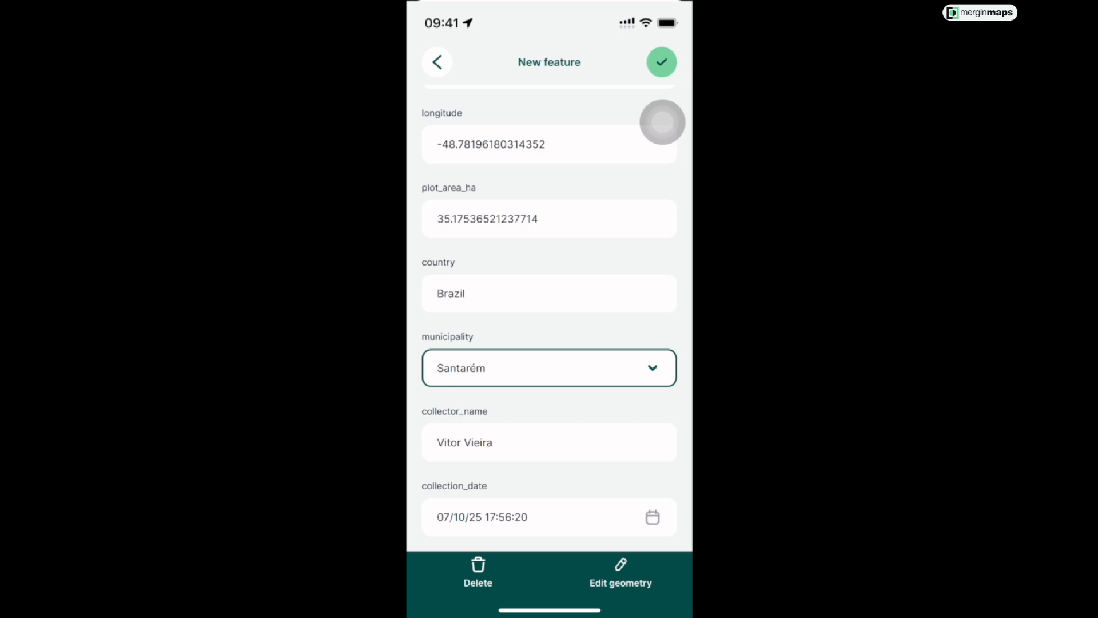
pyautogui.scroll(5, 662, 122)
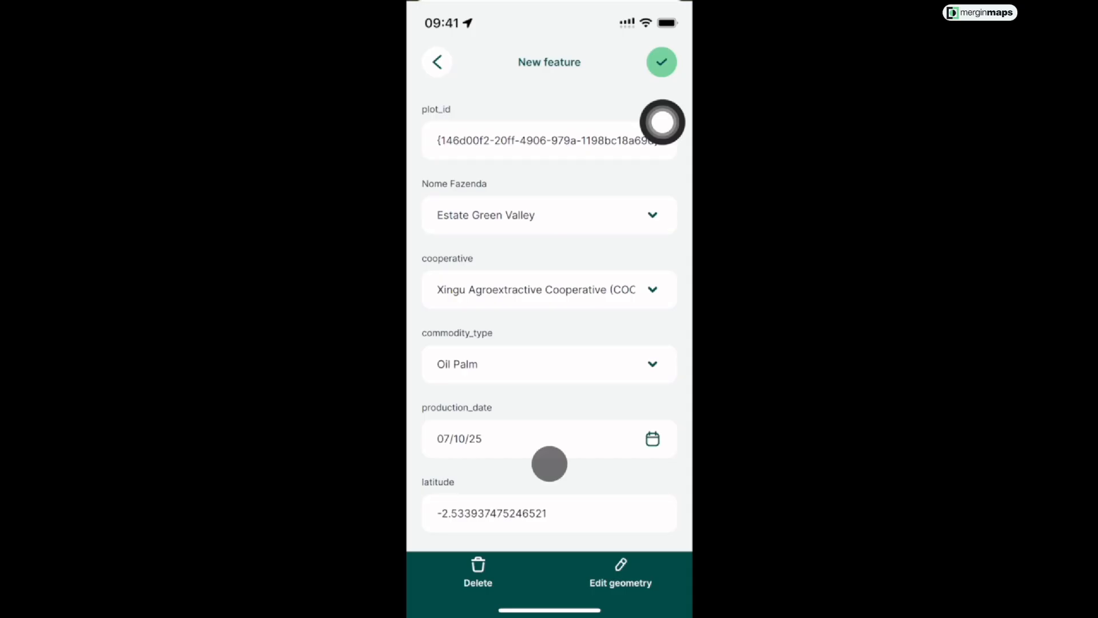
pyautogui.click(661, 60)
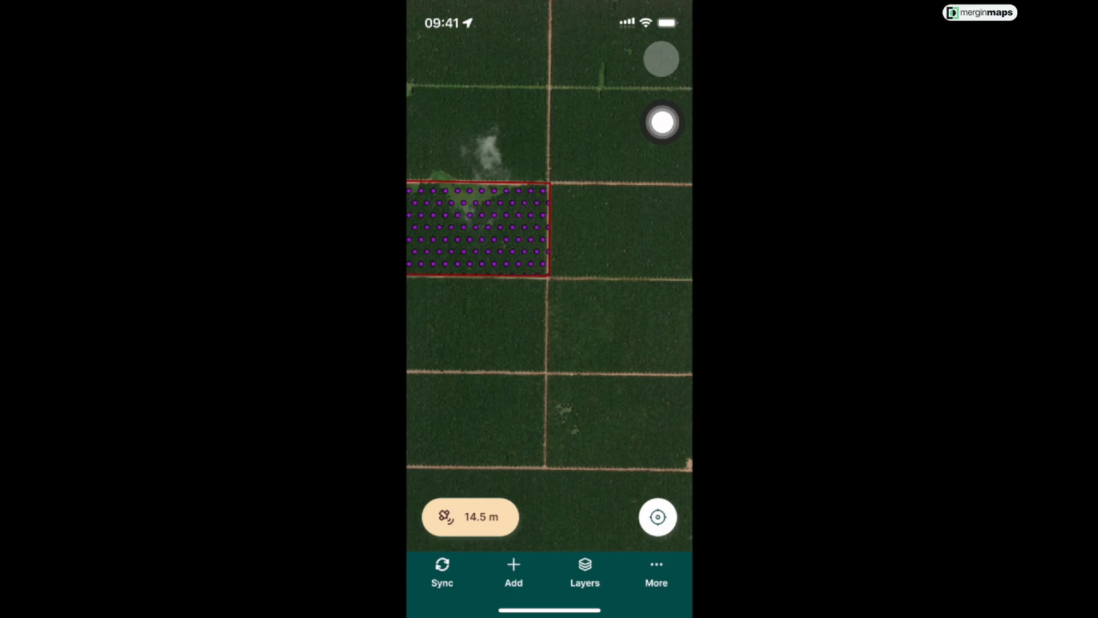
# Examine the saved Estate Green Valley plot on the map and read through its recorded attributes.
pyautogui.scroll(-3, 549, 275)
pyautogui.scroll(2, 549, 409)
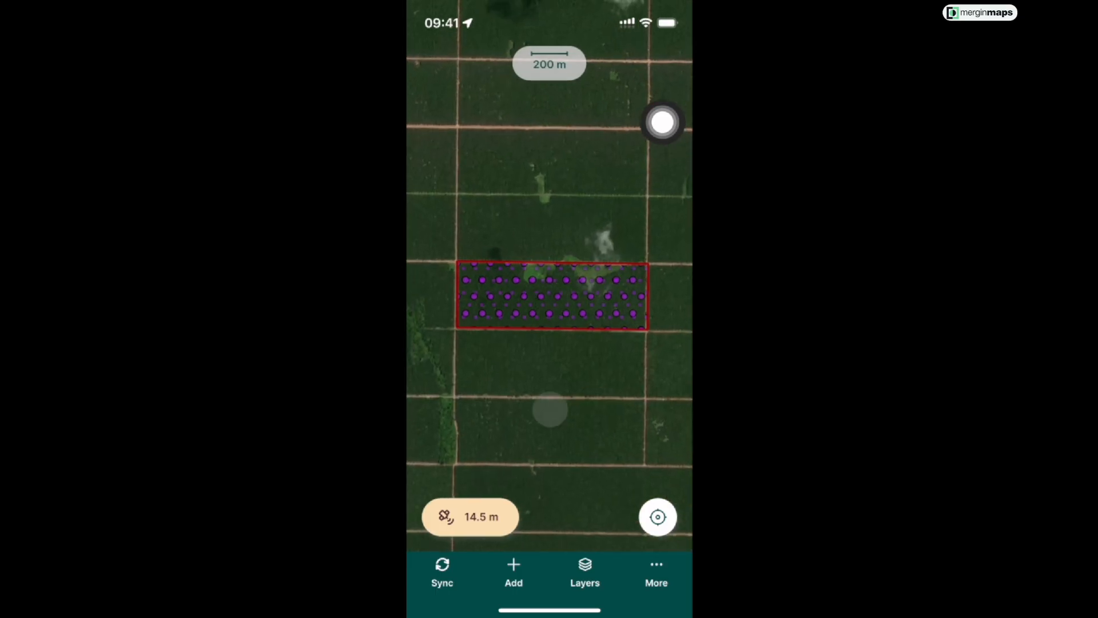
pyautogui.click(551, 289)
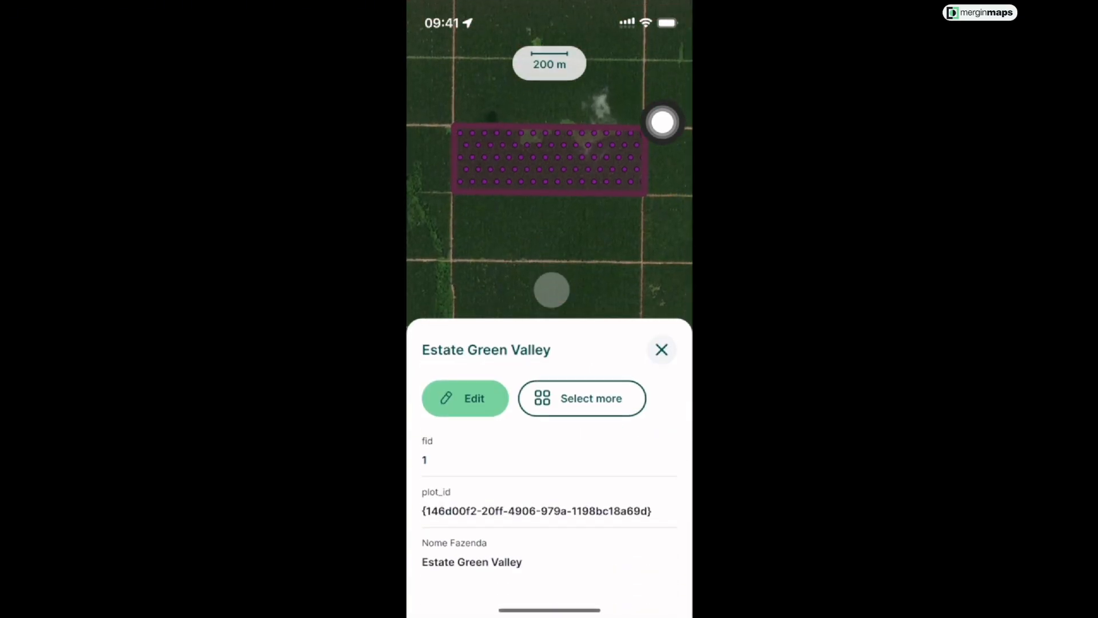
pyautogui.scroll(-10, 559, 345)
pyautogui.scroll(-5, 549, 318)
pyautogui.scroll(10, 549, 318)
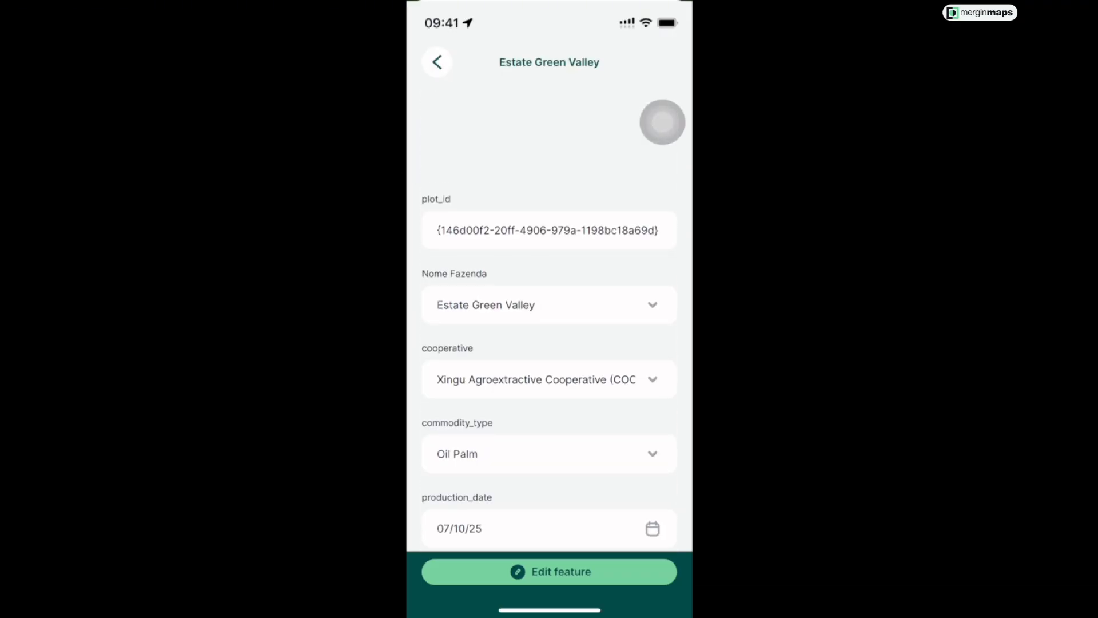
pyautogui.click(437, 62)
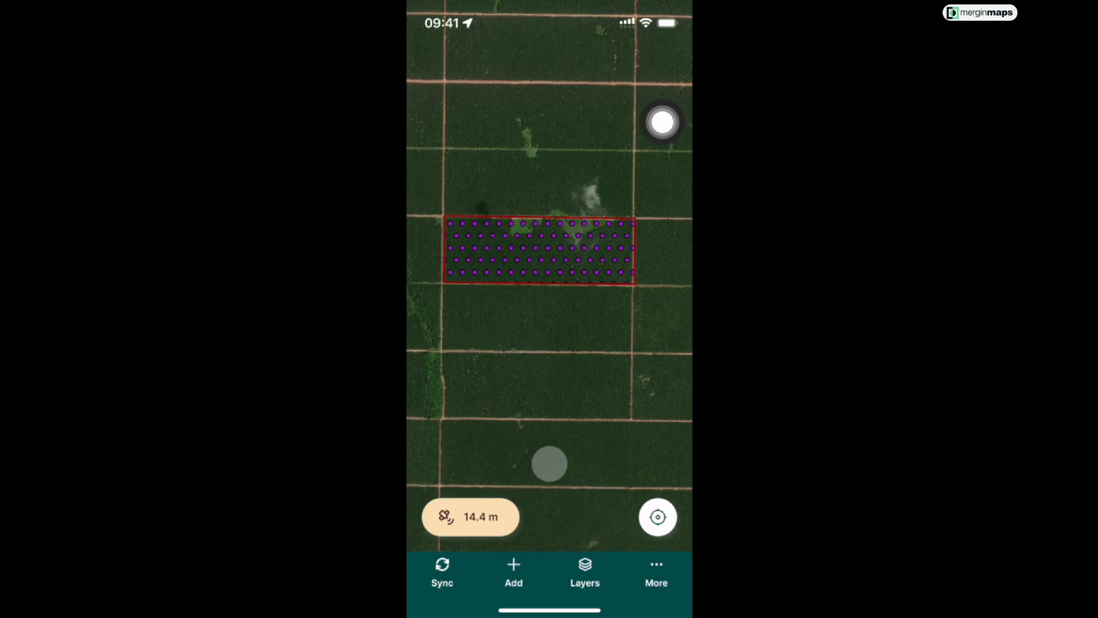
# Synchronise the mobile project, and switch to QGIS to synchronise Para_Farms_Brazil and bring the recorded plot into the map.
pyautogui.click(438, 572)
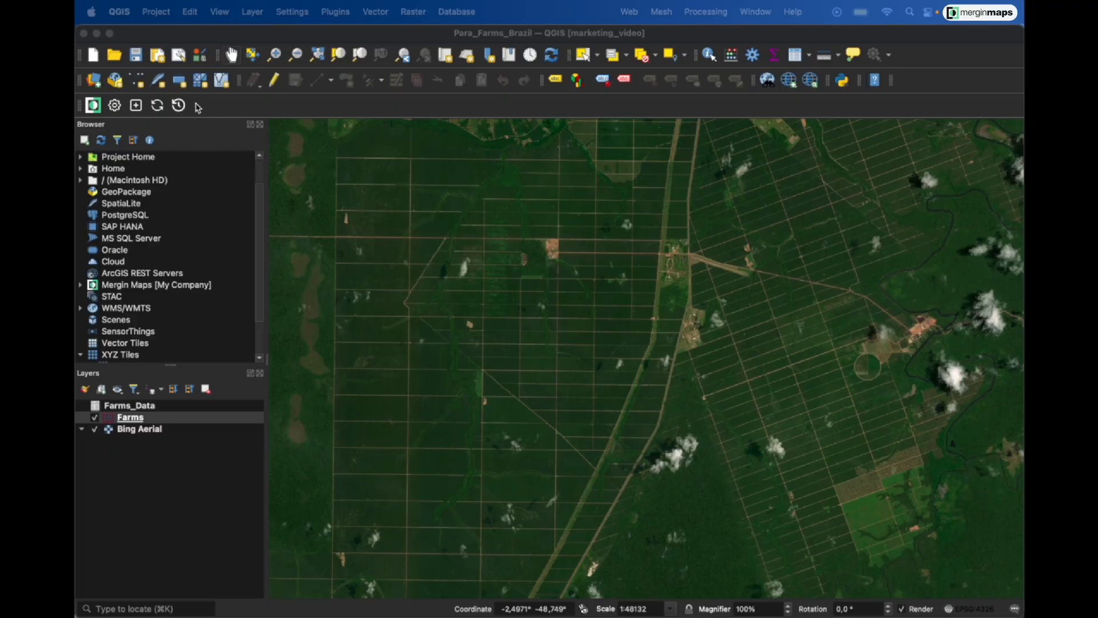
pyautogui.click(158, 106)
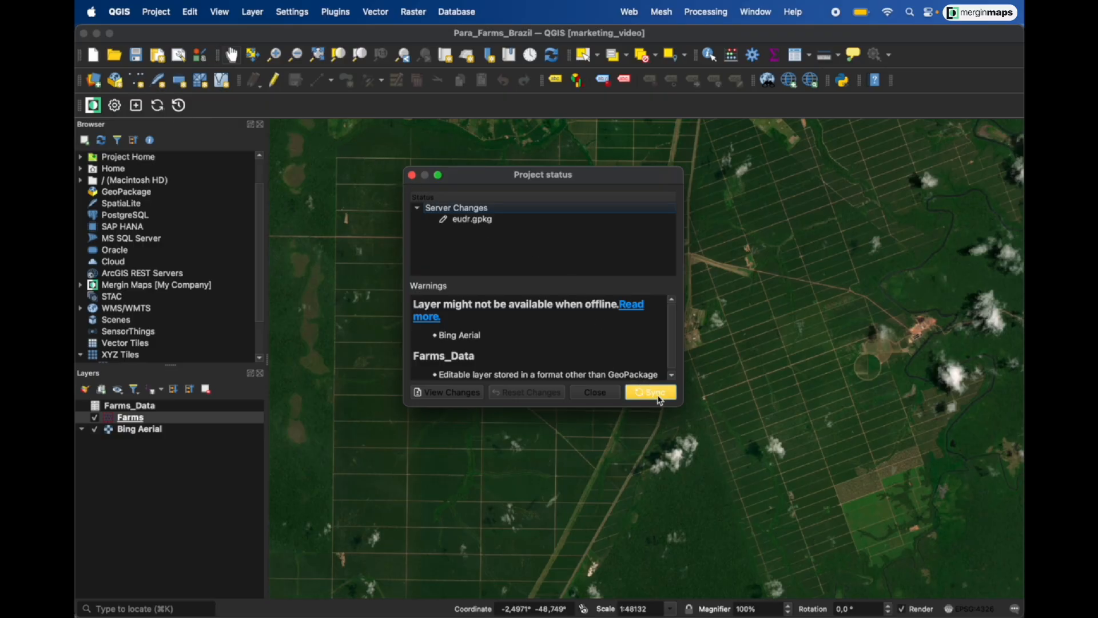
pyautogui.click(659, 396)
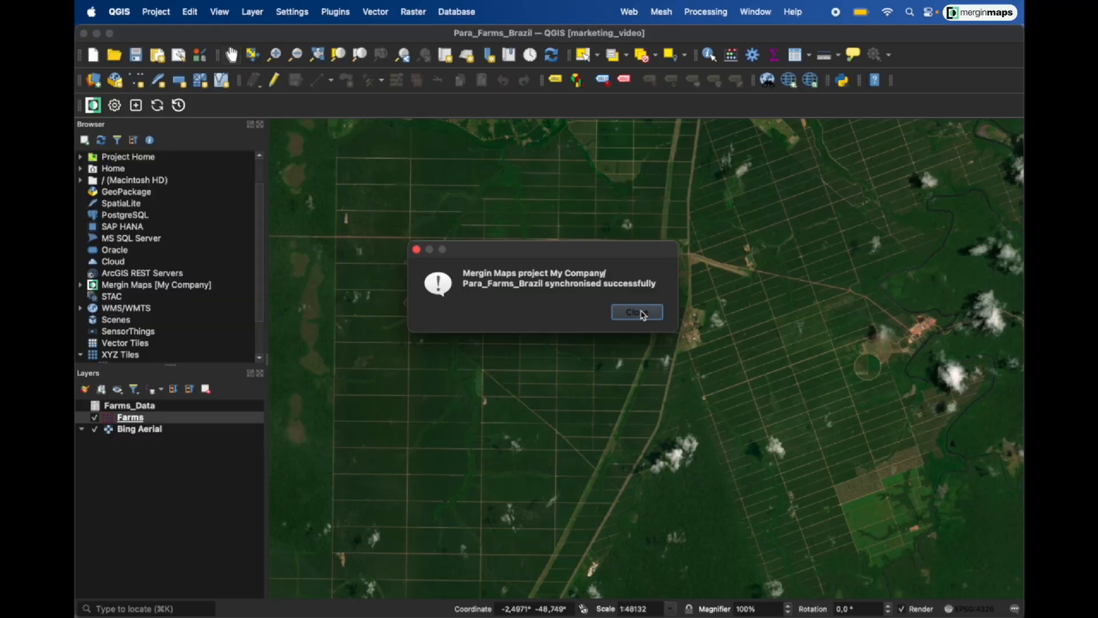
pyautogui.click(640, 312)
pyautogui.moveTo(633, 299); pyautogui.dragTo(586, 359)
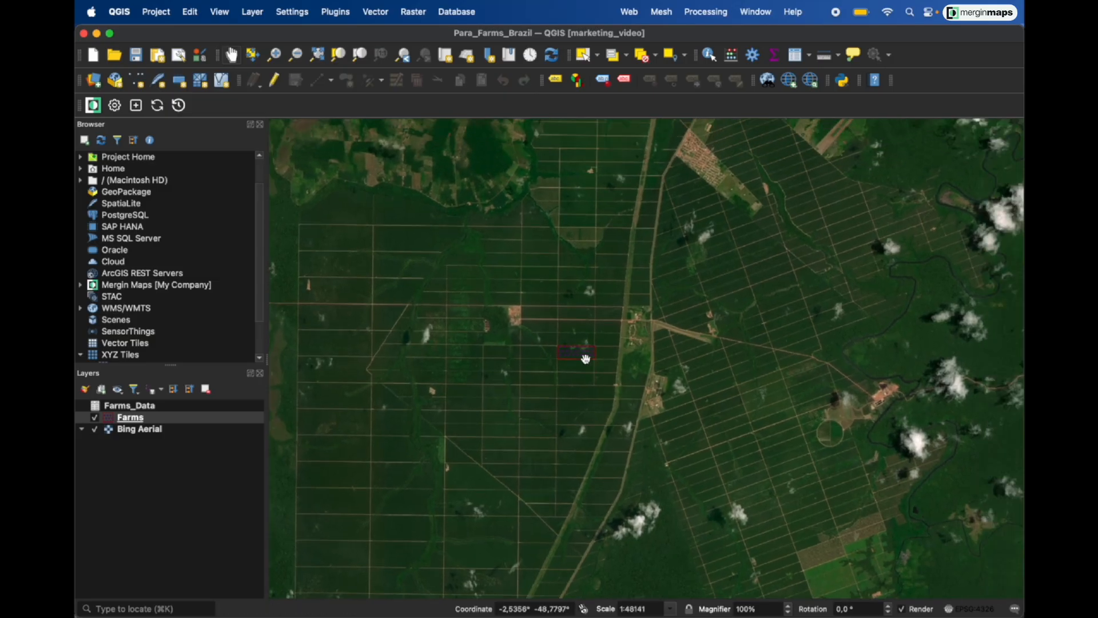
pyautogui.scroll(2, 586, 359)
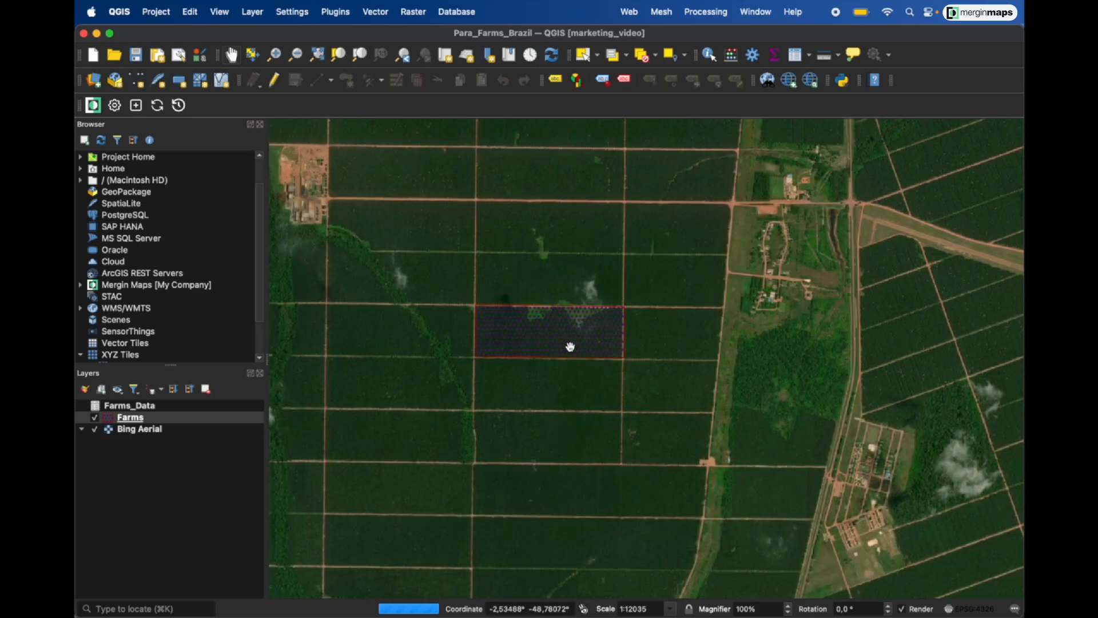
# Identify the synchronised Estate Green Valley plot on the map and examine its recorded attributes.
pyautogui.press('super+shift+i')
pyautogui.click(610, 322)
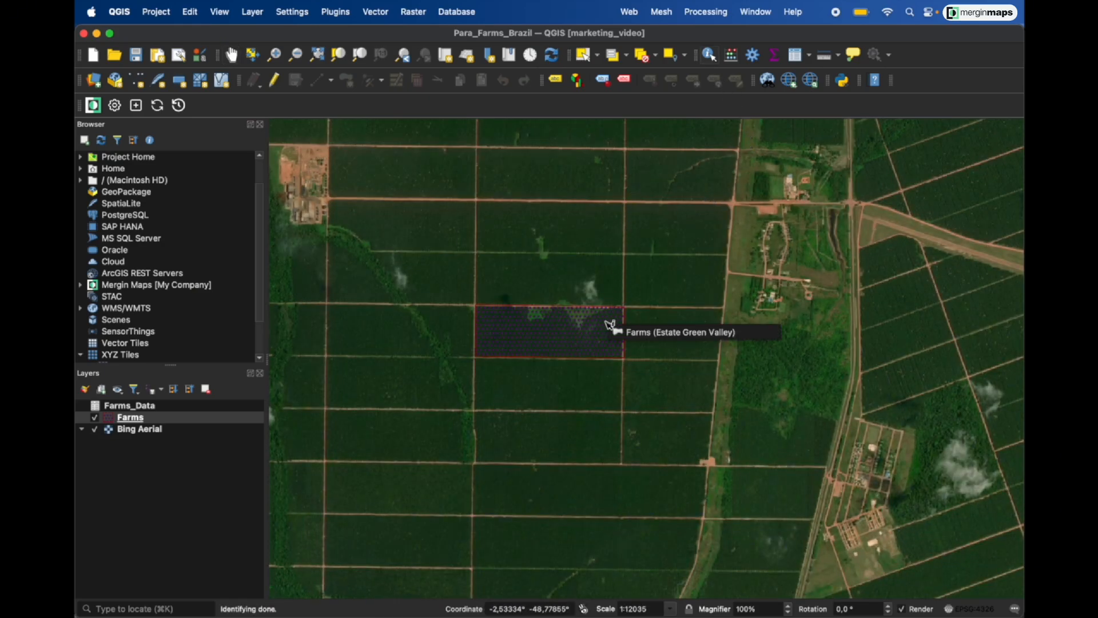
pyautogui.click(632, 337)
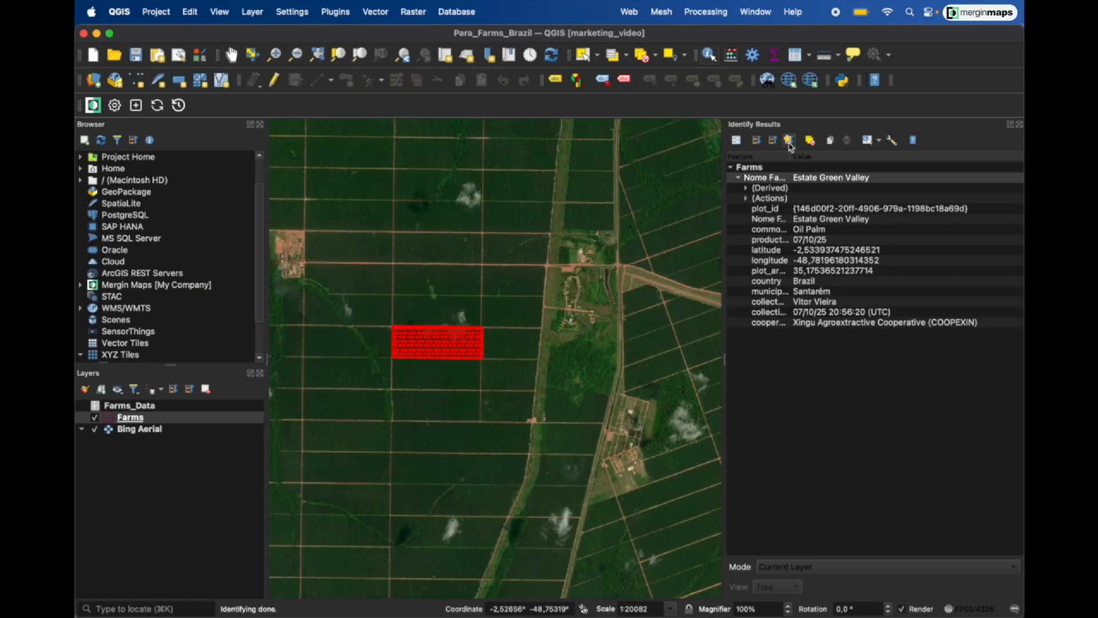
pyautogui.click(743, 144)
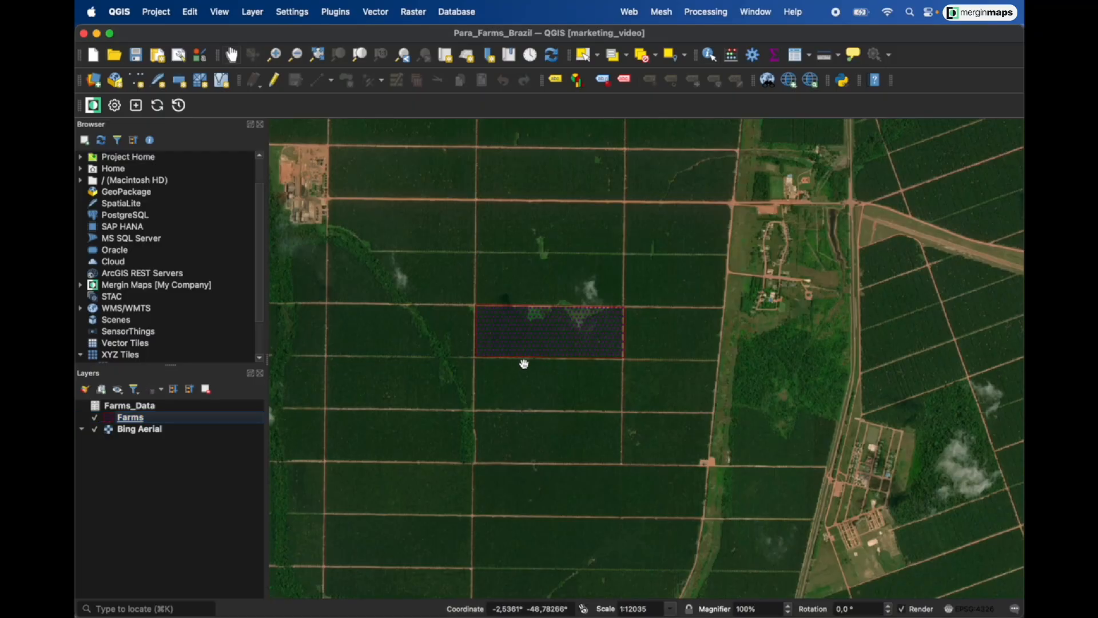
# Set up an export of the Farms layer's features in GeoJSON format.
pyautogui.rightClick(150, 422)
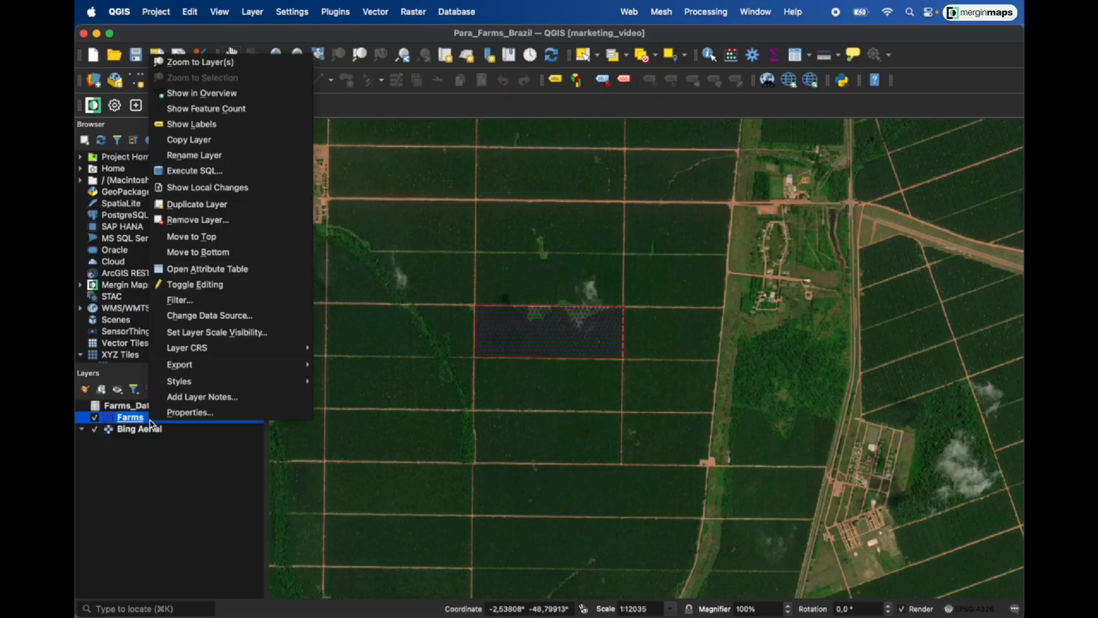
pyautogui.moveTo(204, 370)
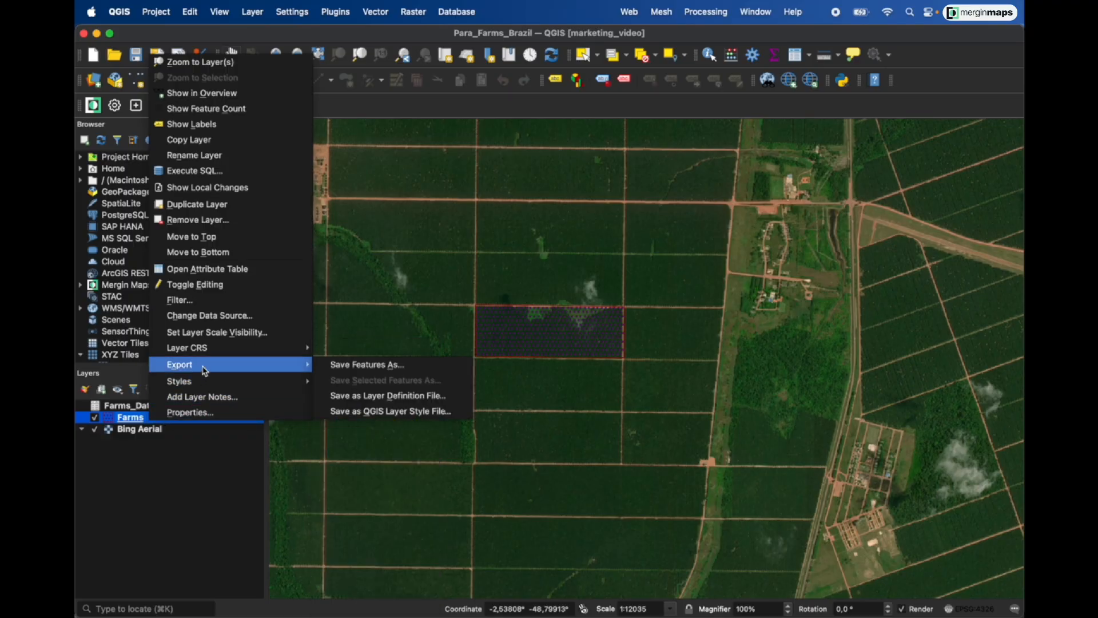
pyautogui.click(328, 369)
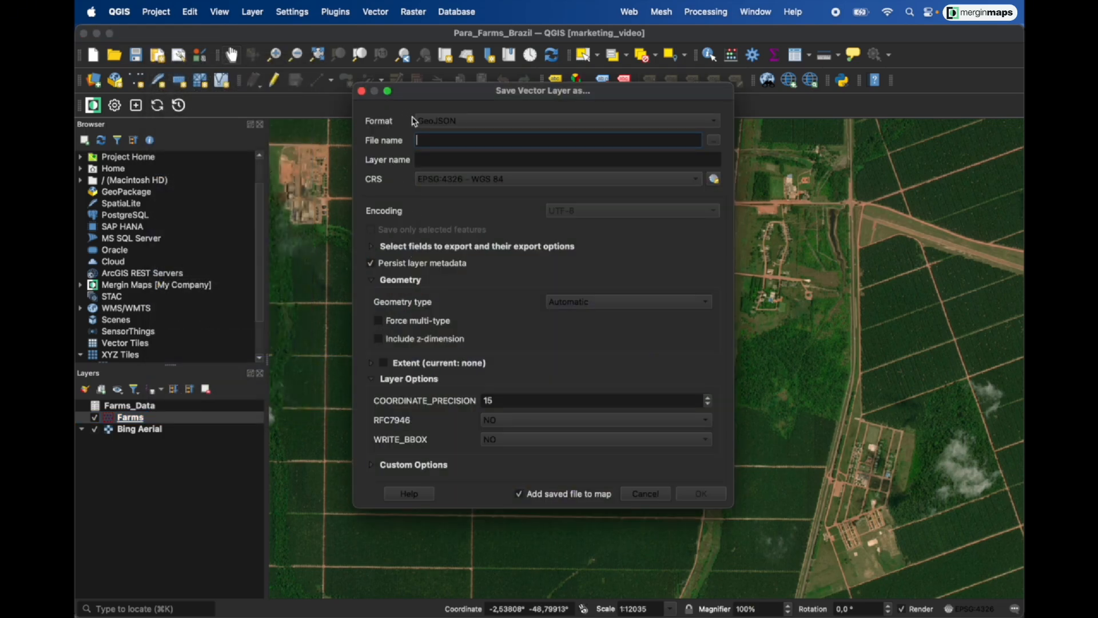
pyautogui.click(437, 122)
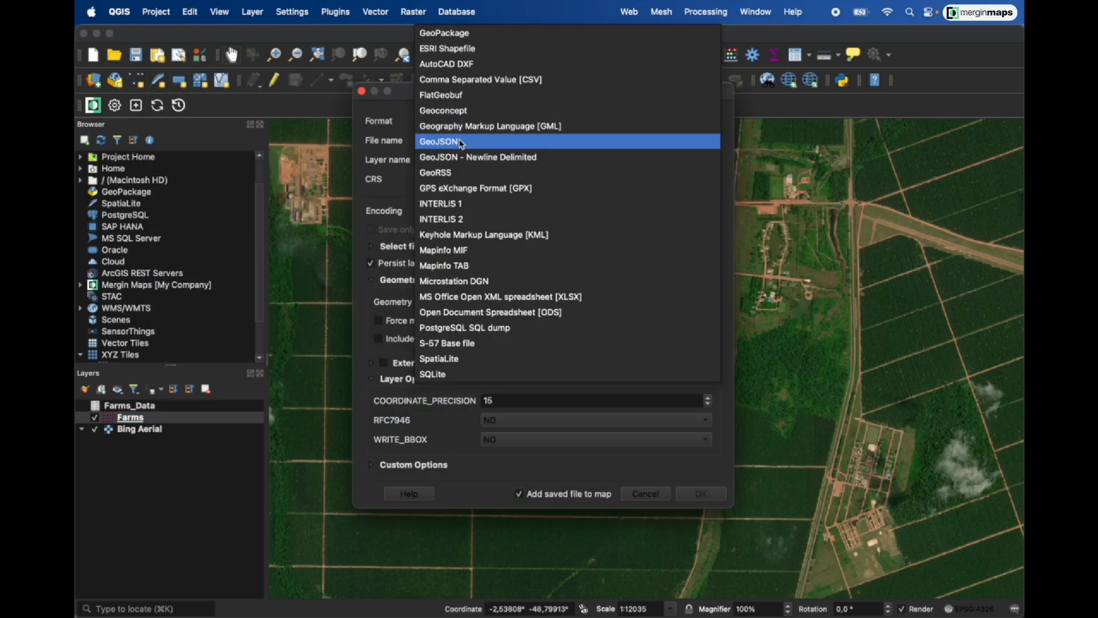
pyautogui.click(463, 144)
# Save the export as para_plots_07_10_25 in the Para_Farms_Brazil project folder, using the project CRS EPSG:4326 - WGS 84.
pyautogui.write('/Users/vmstar/Documents/Lutra/plugin/Para_Farms_Brazil/')
pyautogui.write('para_plots_07_10_')
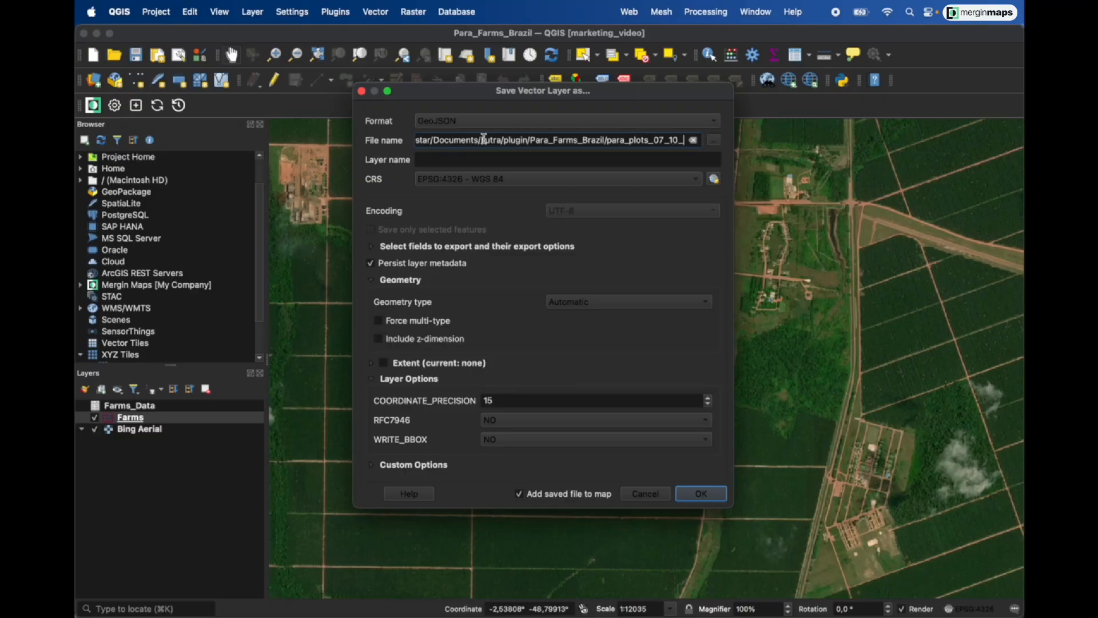
pyautogui.write('25')
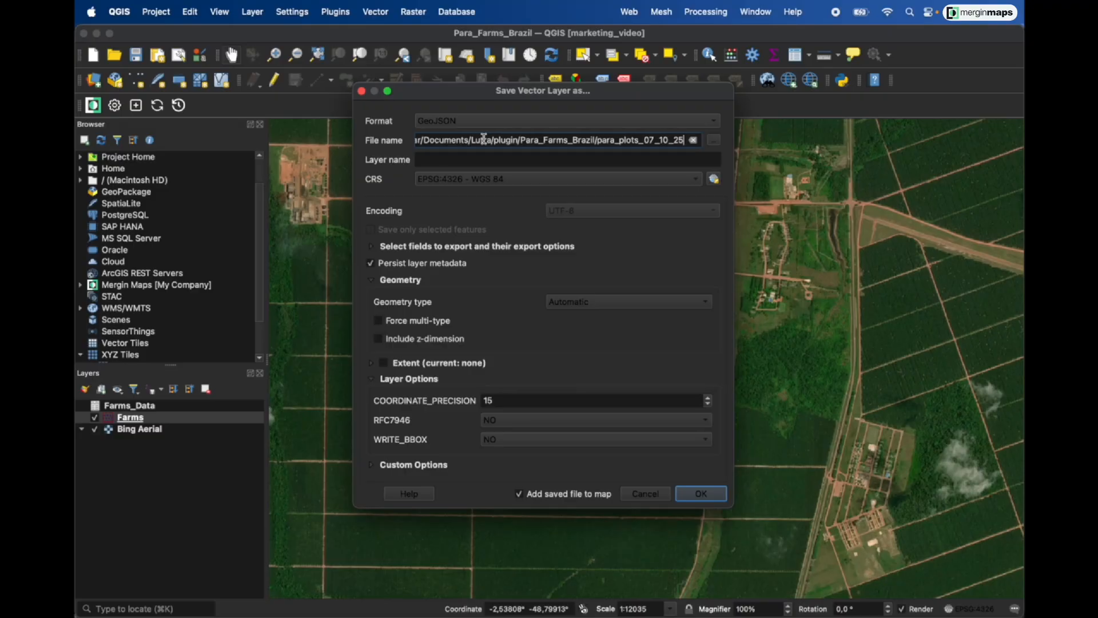
pyautogui.click(515, 180)
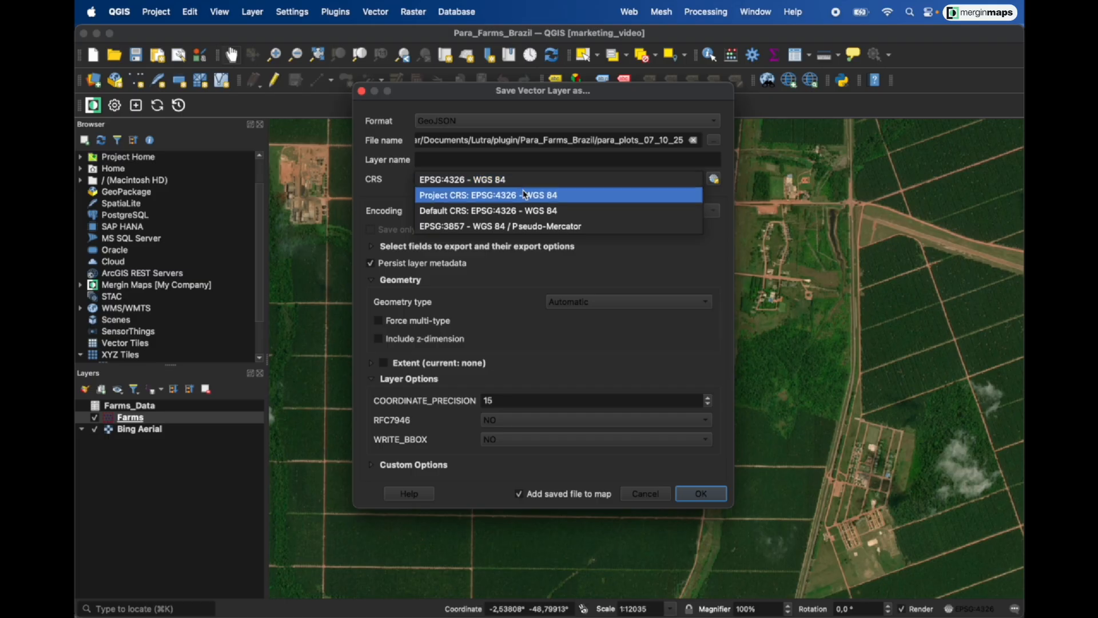
pyautogui.click(523, 195)
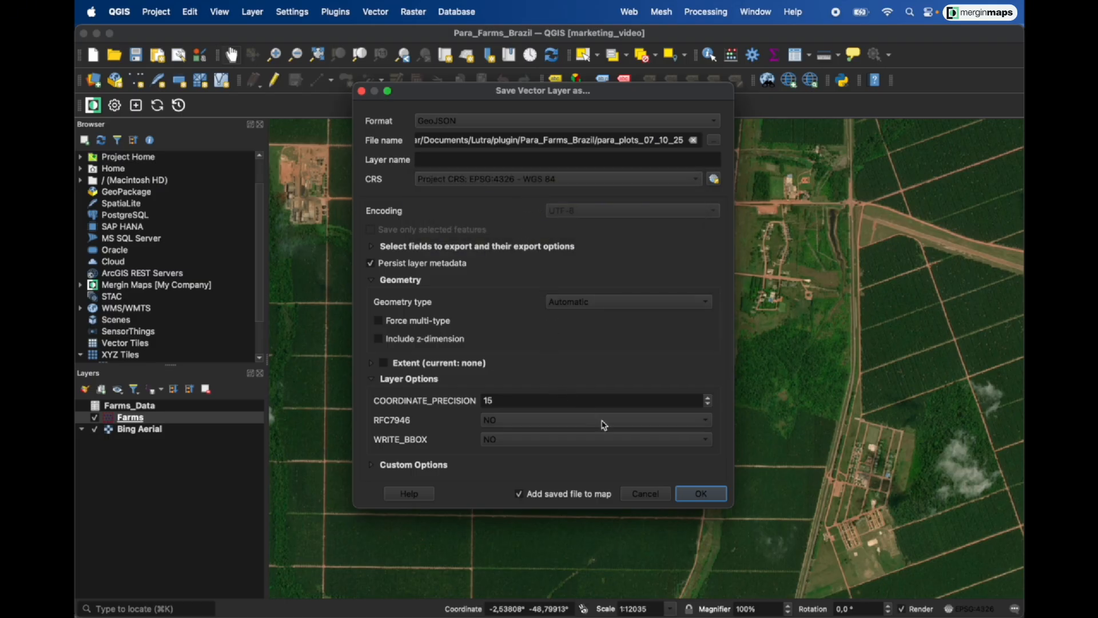
pyautogui.click(699, 494)
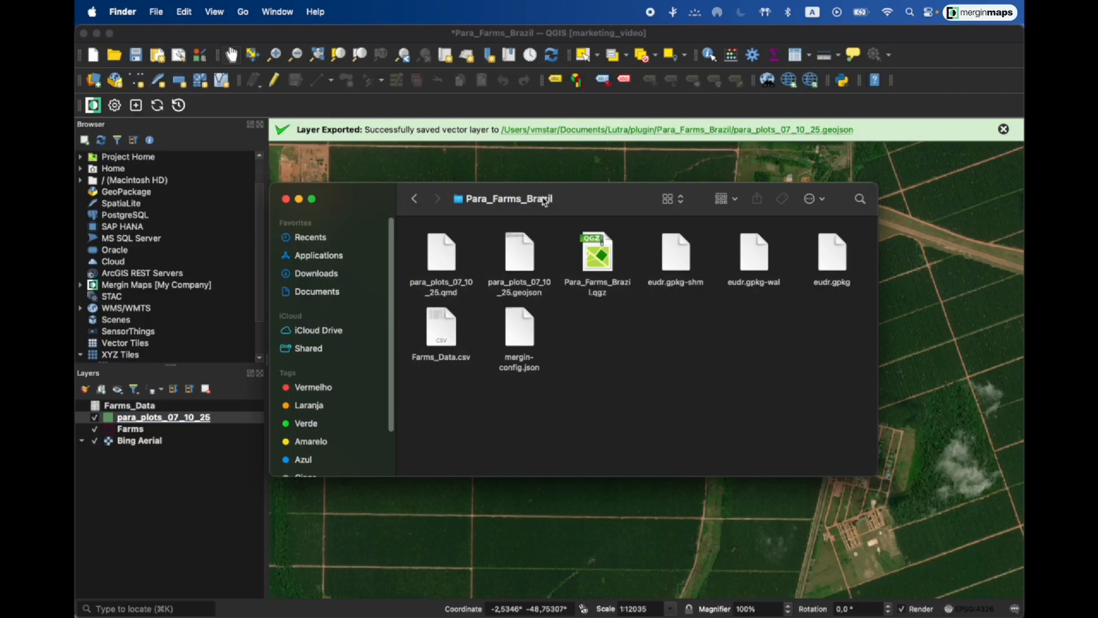